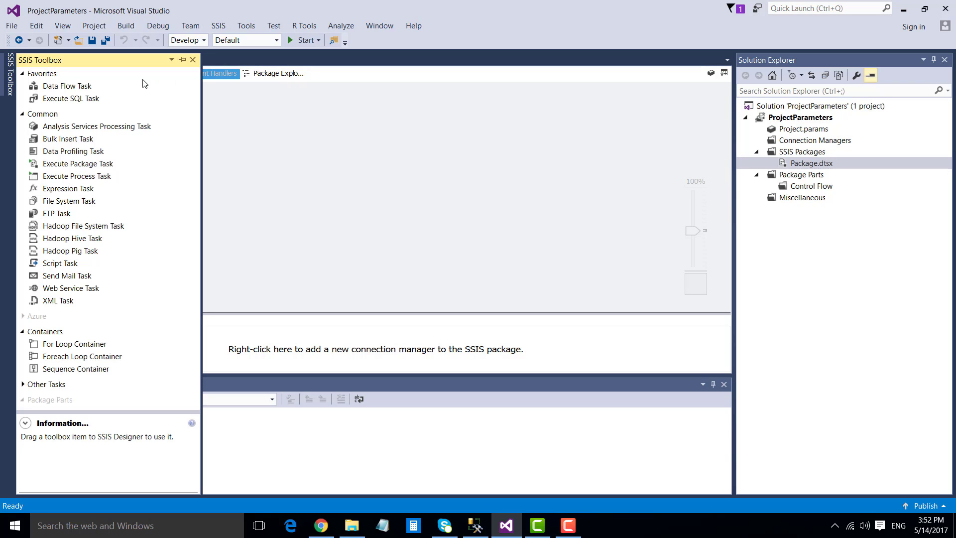
- Add a Data Flow Task to the control flow and a Flat File Source inside its data flow
left_click_drag(76, 87, 327, 129)
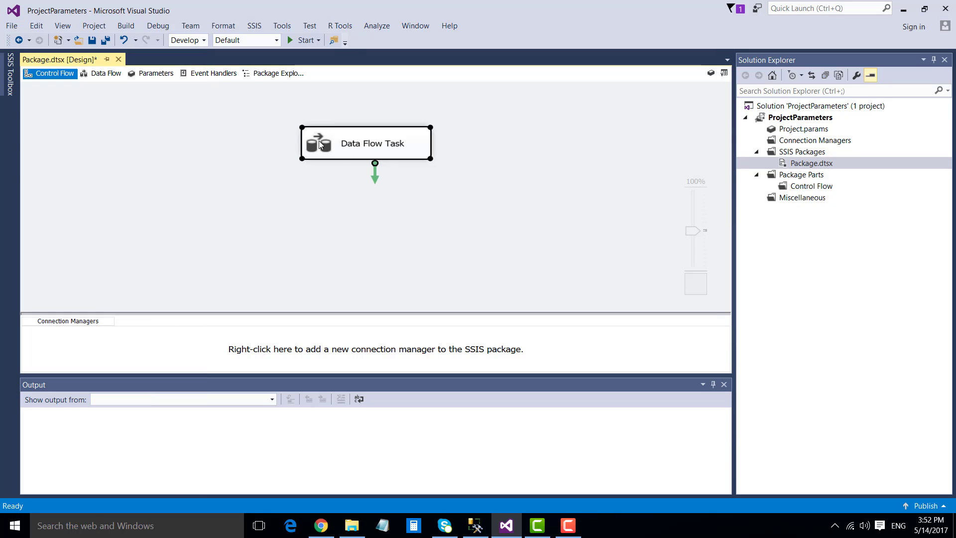
double_click(319, 140)
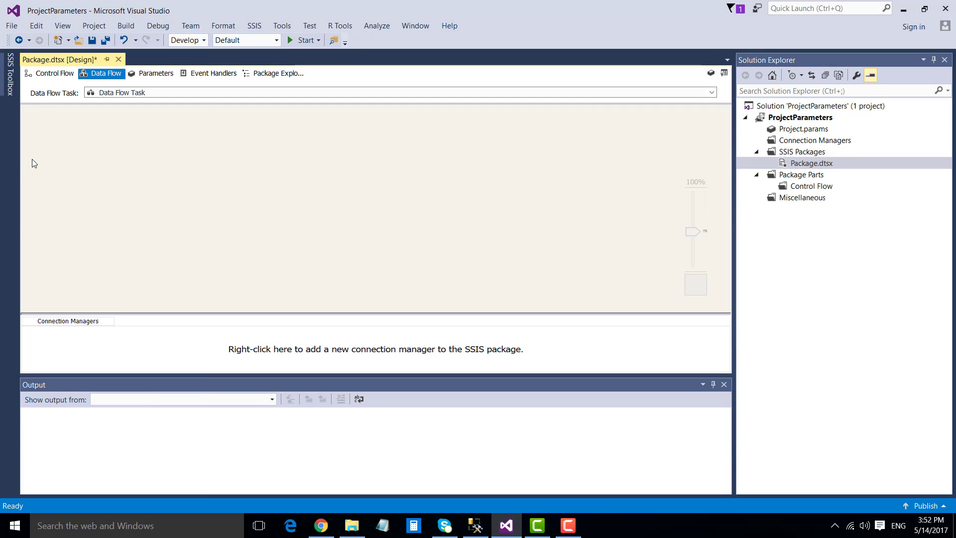
left_click(10, 75)
scroll(50, 206, "down", 10)
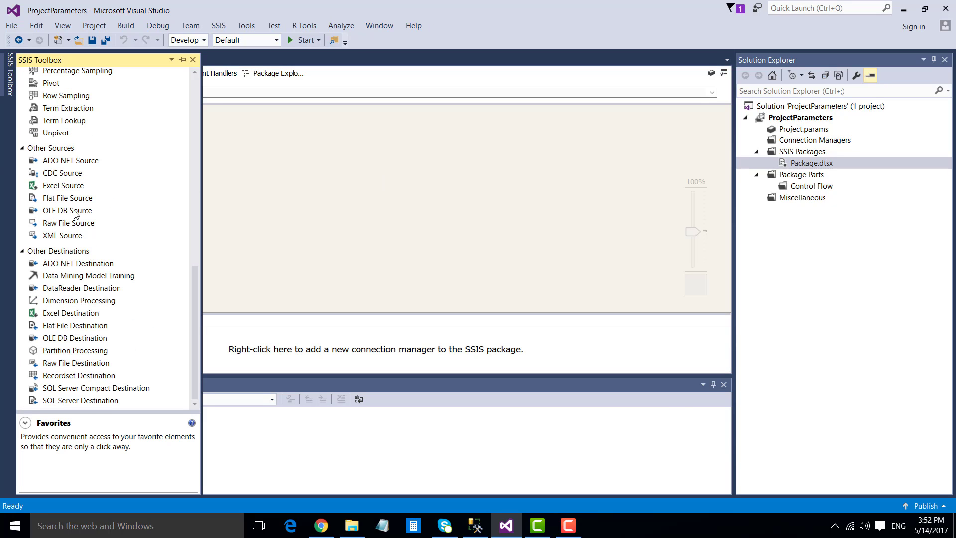
left_click(75, 199)
- Examine the source file TestData.CSV in the C:\Files folder in File Explorer
left_click(351, 527)
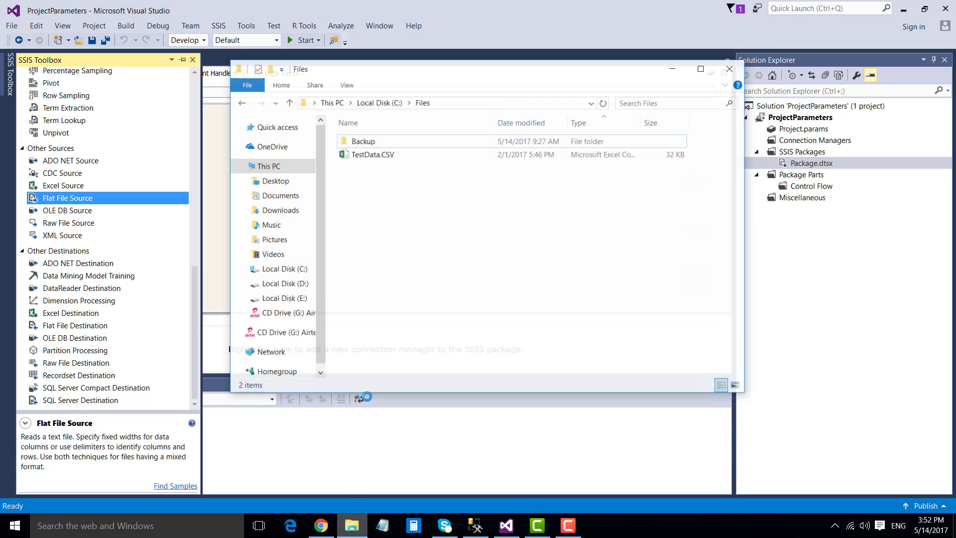
left_click(444, 93)
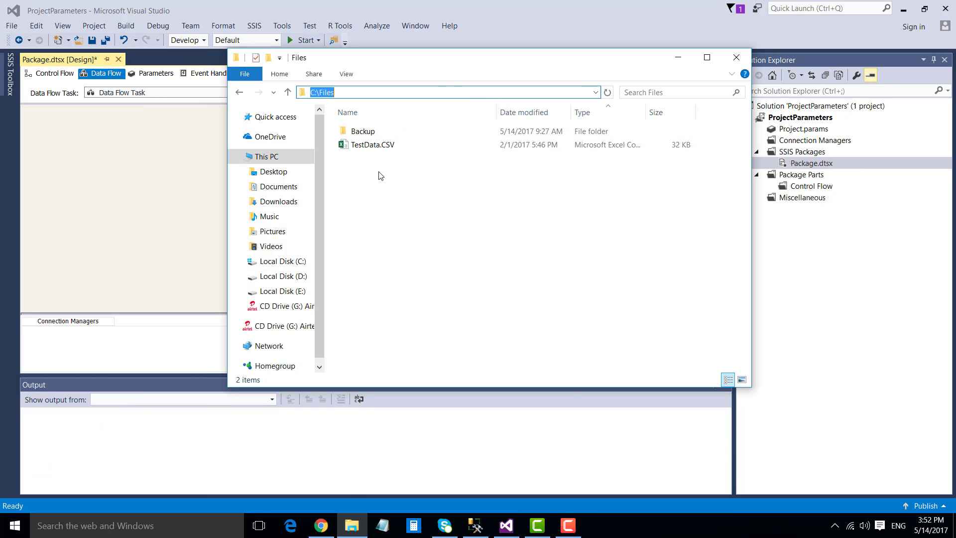
right_click(380, 145)
left_click(659, 240)
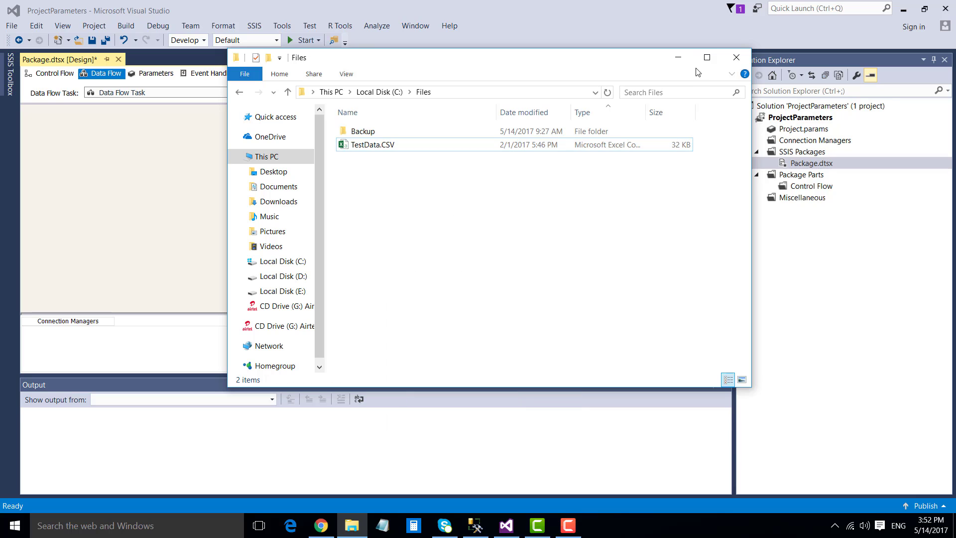
left_click(677, 57)
- Edit the Flat File Source and create a new flat file connection manager that reads C:\Files\TestData.CSV
right_click(368, 160)
left_click(397, 169)
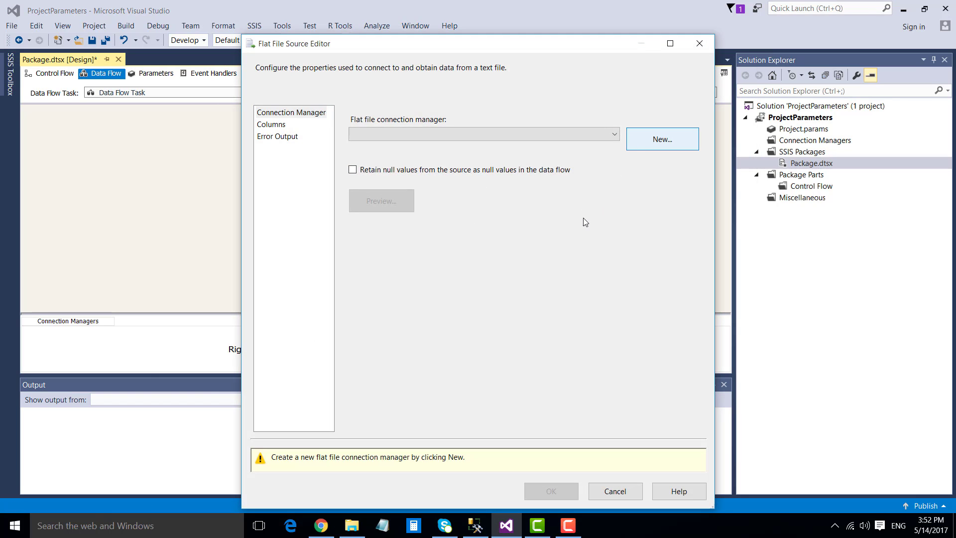
left_click(629, 137)
left_click(655, 195)
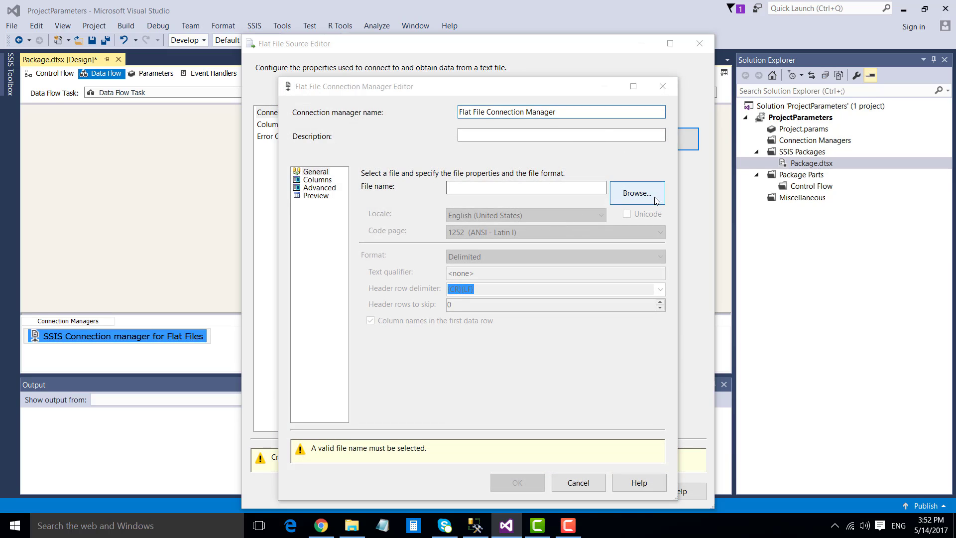
left_click(667, 354)
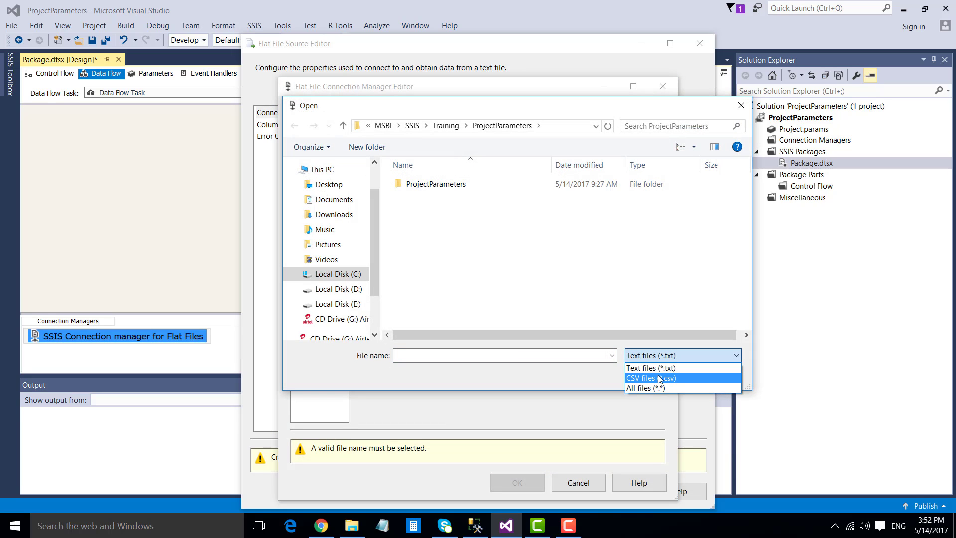
left_click(651, 378)
left_click(343, 277)
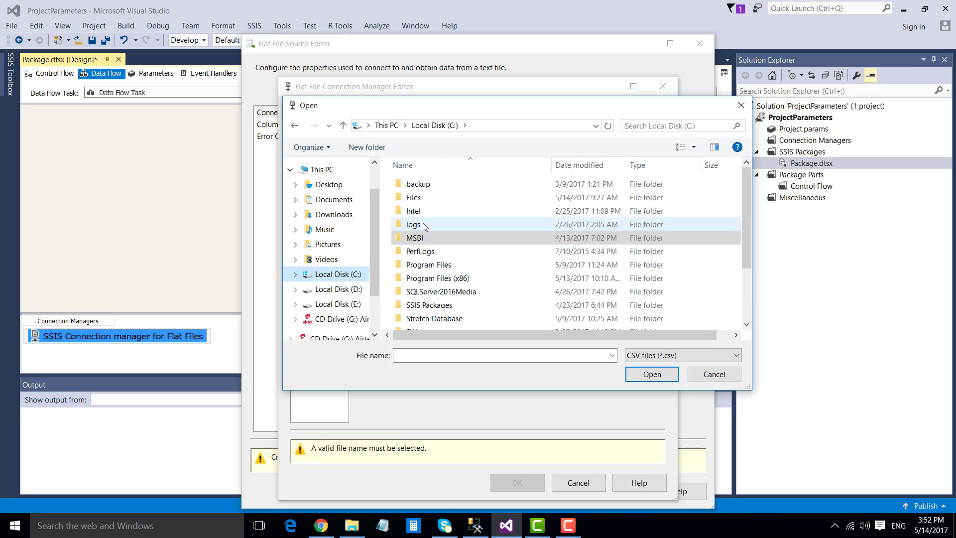
double_click(419, 197)
left_click(427, 197)
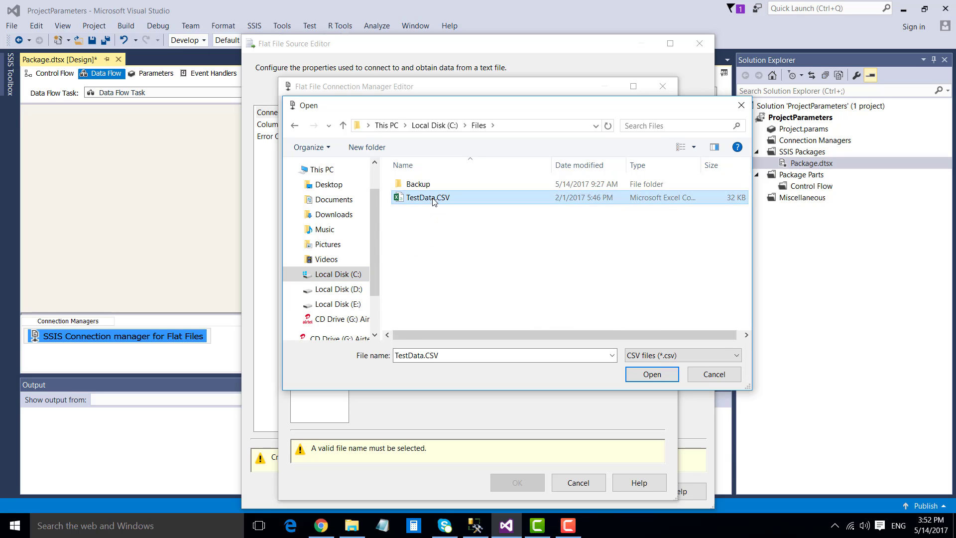
left_click(651, 374)
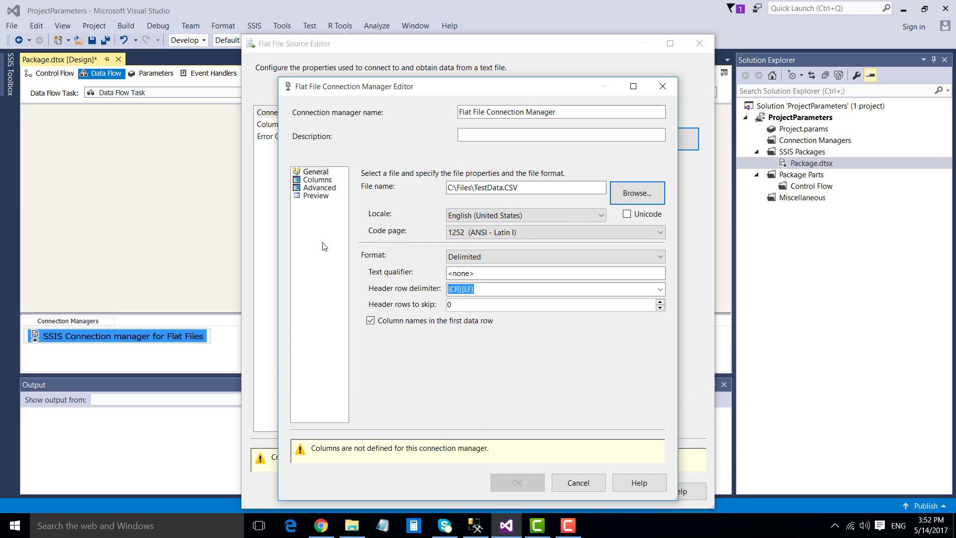
- Preview the columns and rows of the CSV file, and accept the connection manager and Flat File Source settings
left_click(314, 194)
left_click_drag(467, 391, 575, 395)
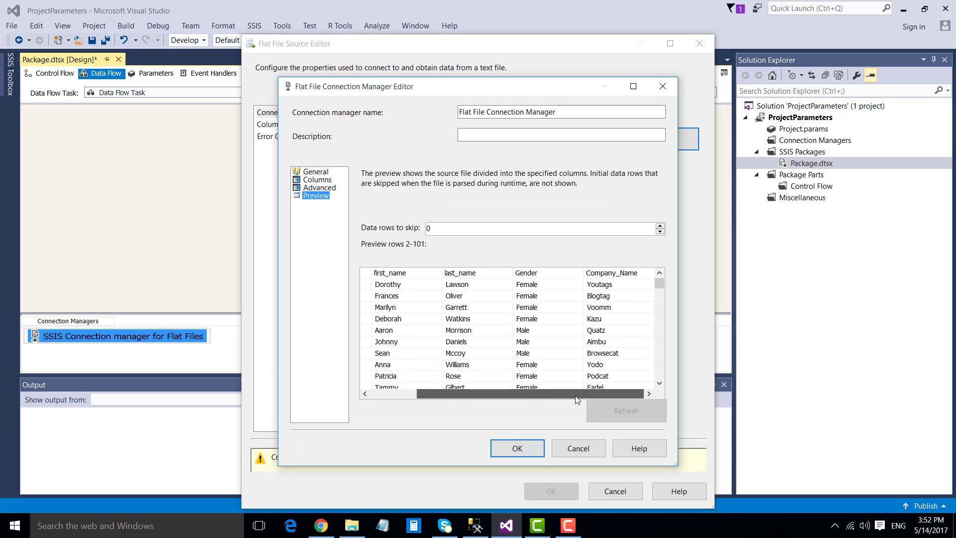
left_click(520, 449)
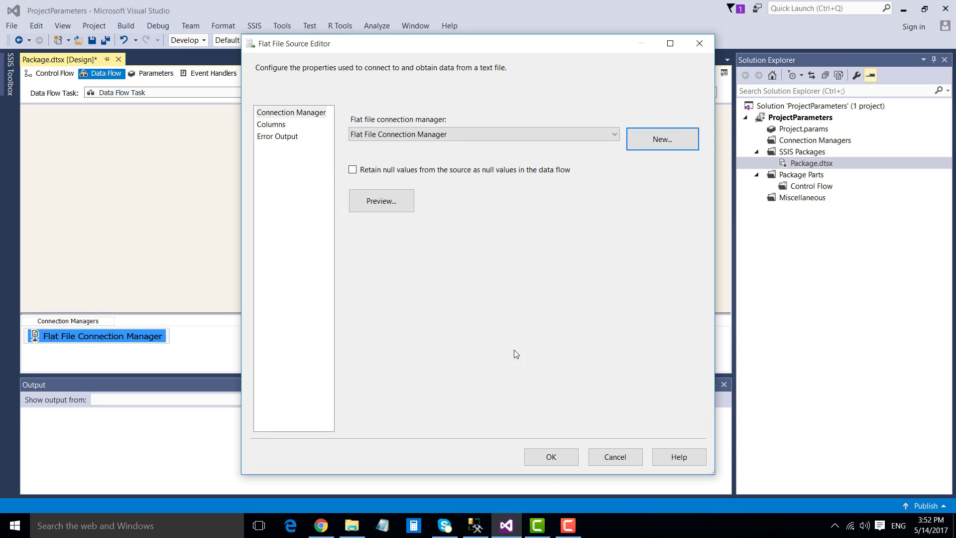
left_click(551, 456)
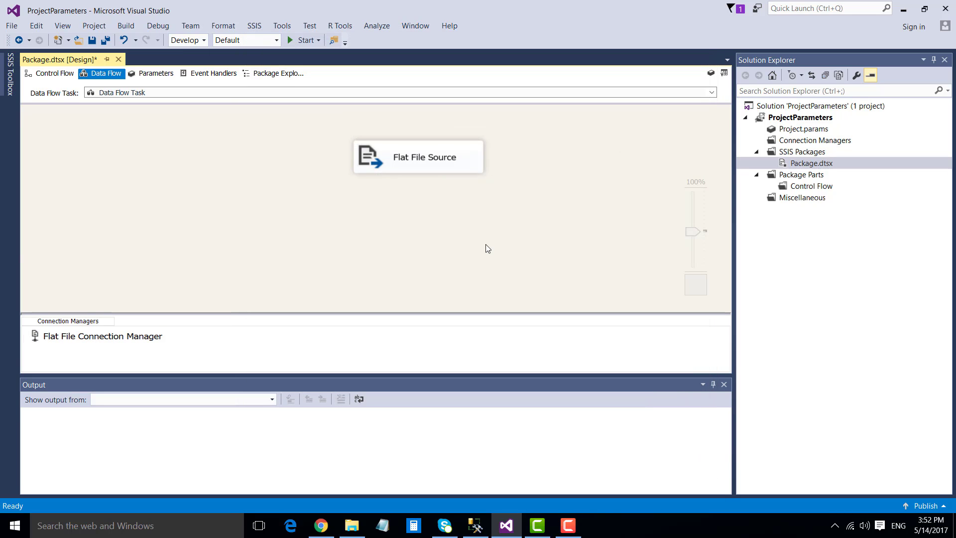
- Add an OLE DB Destination below the Flat File Source and connect the source's data output to it
left_click(8, 72)
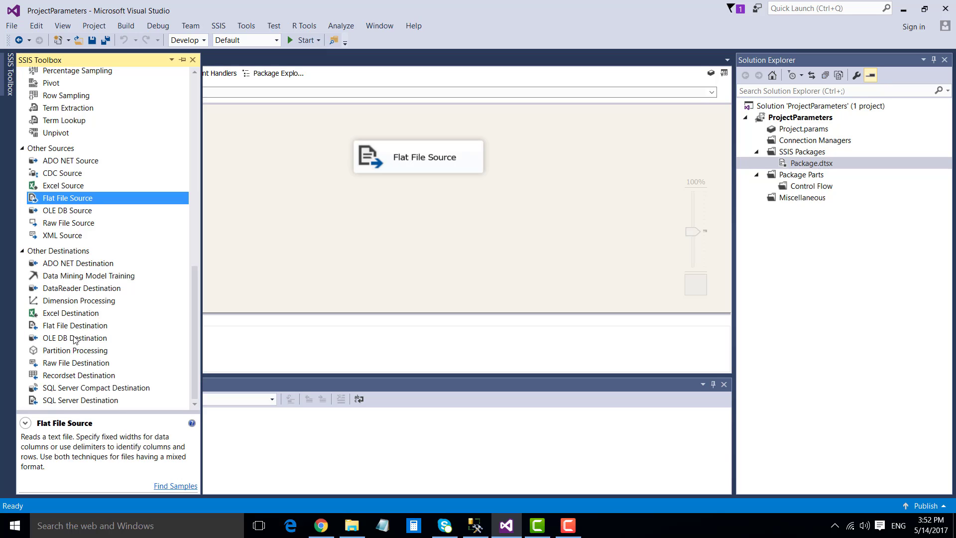
left_click_drag(74, 339, 326, 244)
left_click(401, 162)
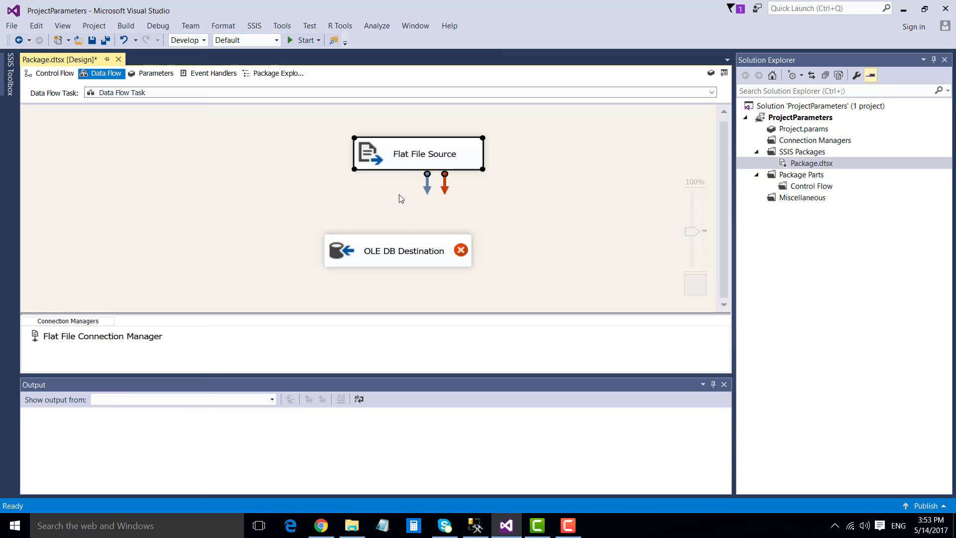
left_click_drag(426, 185, 393, 253)
- Edit the OLE DB Destination and create its connection manager from the existing data connection to the Testing database
left_click(344, 256)
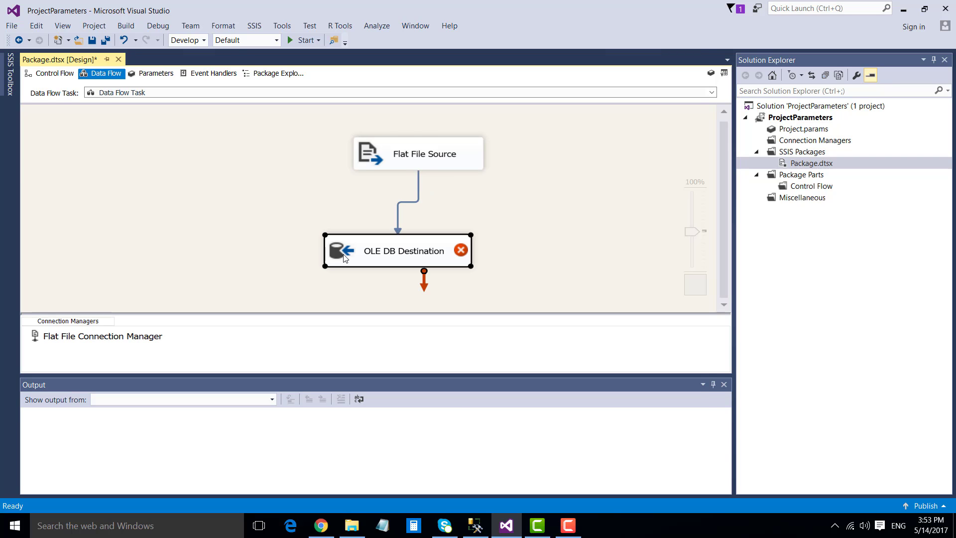
double_click(344, 256)
left_click(674, 187)
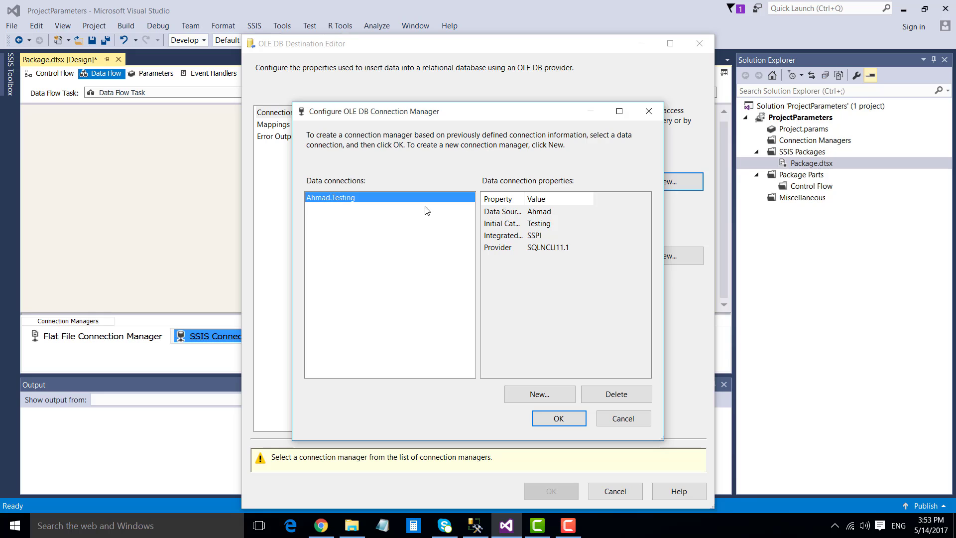
left_click(558, 418)
- Switch to SQL Server Management Studio and refresh the Tables folder of the Testing database
left_click(475, 524)
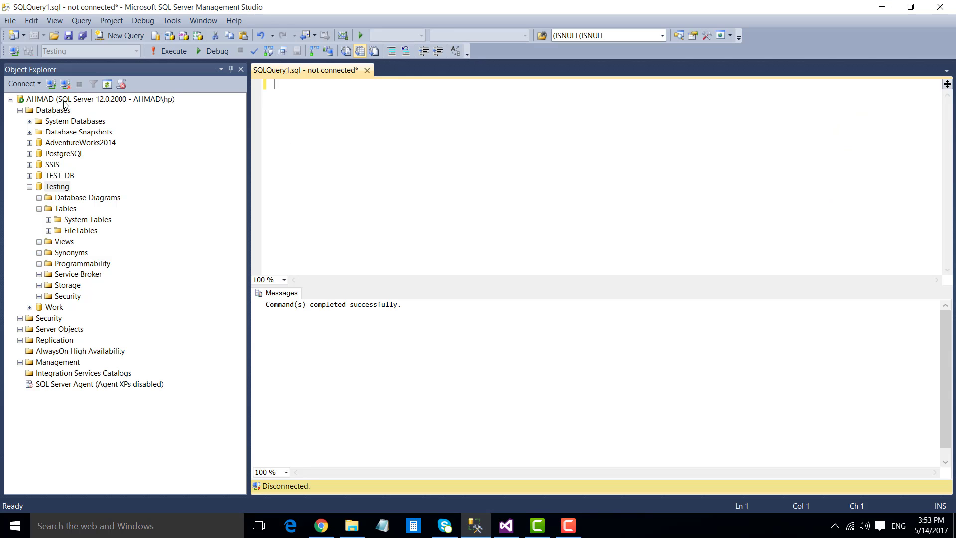
right_click(68, 208)
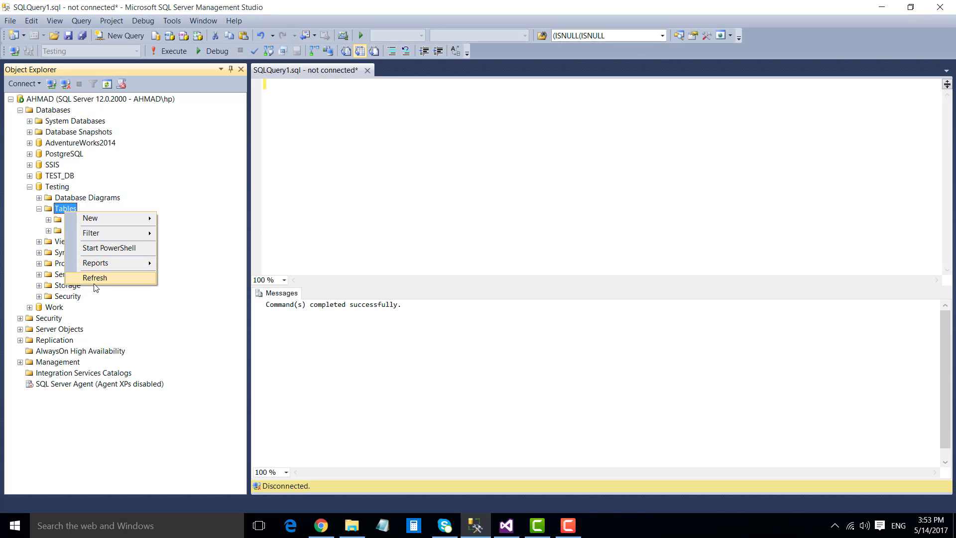
left_click(94, 278)
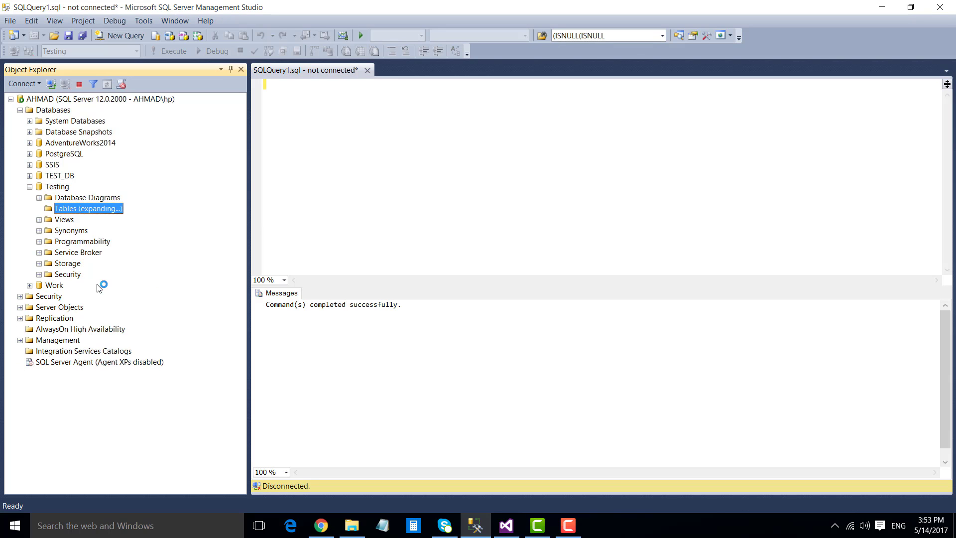
- Switch back to Visual Studio and set the destination's data access mode to Table or view - fast load
left_click(506, 525)
left_click(497, 217)
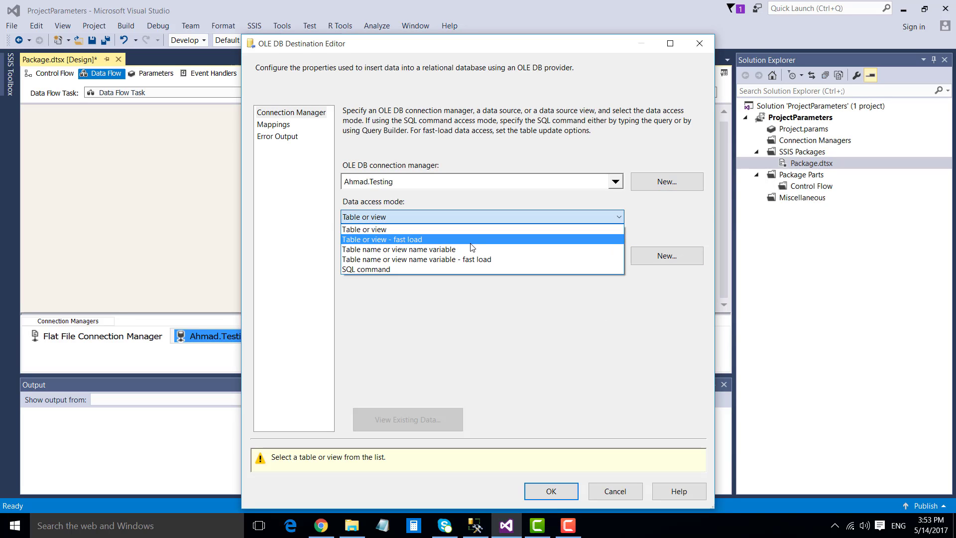
left_click(523, 237)
- Create a new destination table, replacing the table name in the CREATE TABLE statement with TestData
left_click(659, 257)
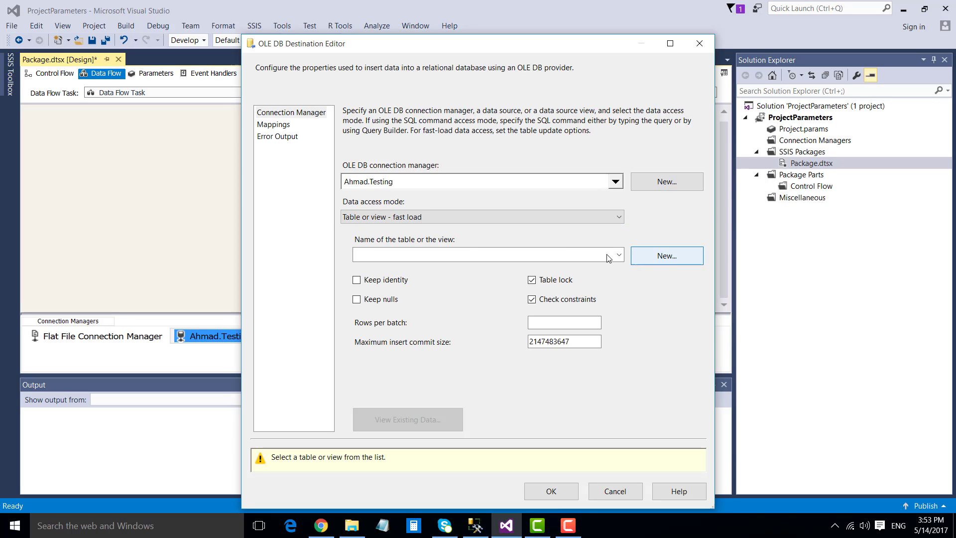
left_click(457, 206)
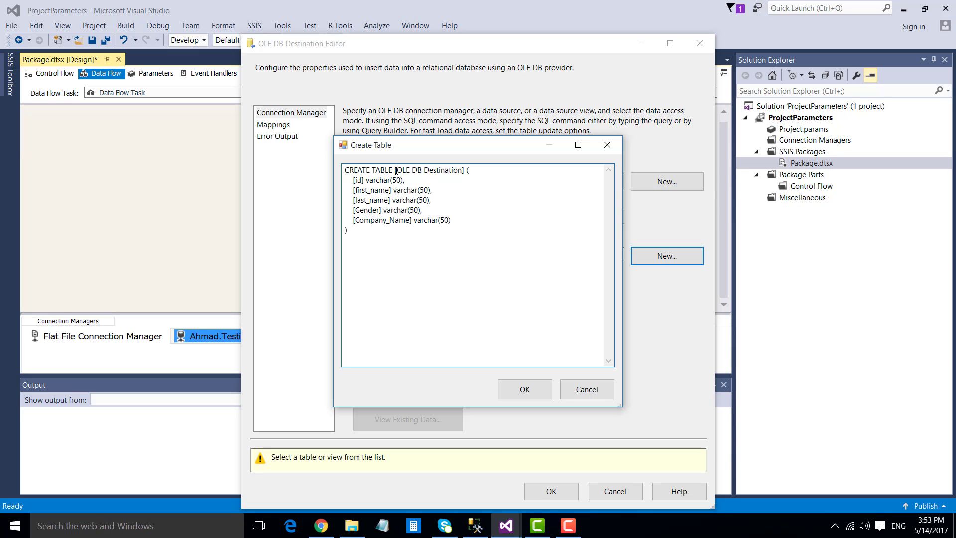
left_click_drag(463, 170, 394, 170)
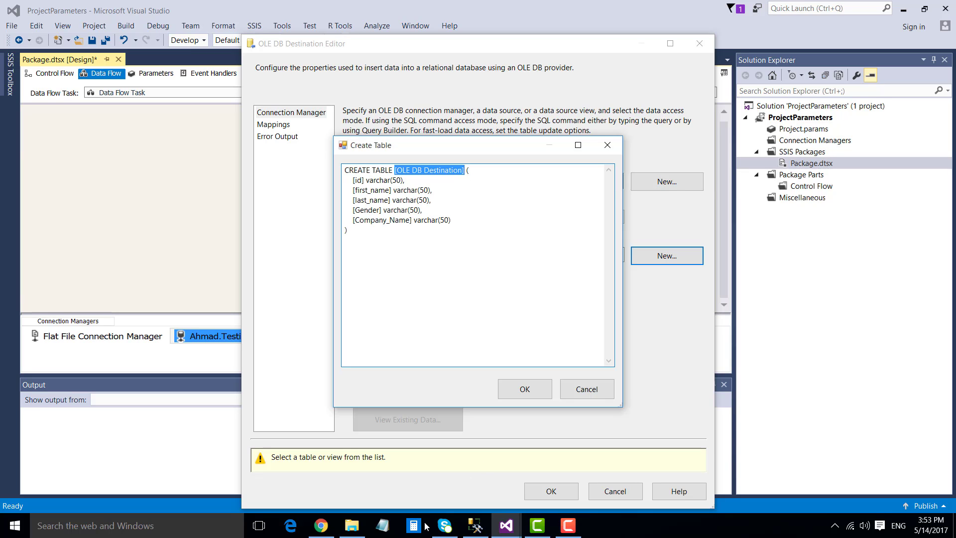
left_click(476, 528)
left_click(480, 531)
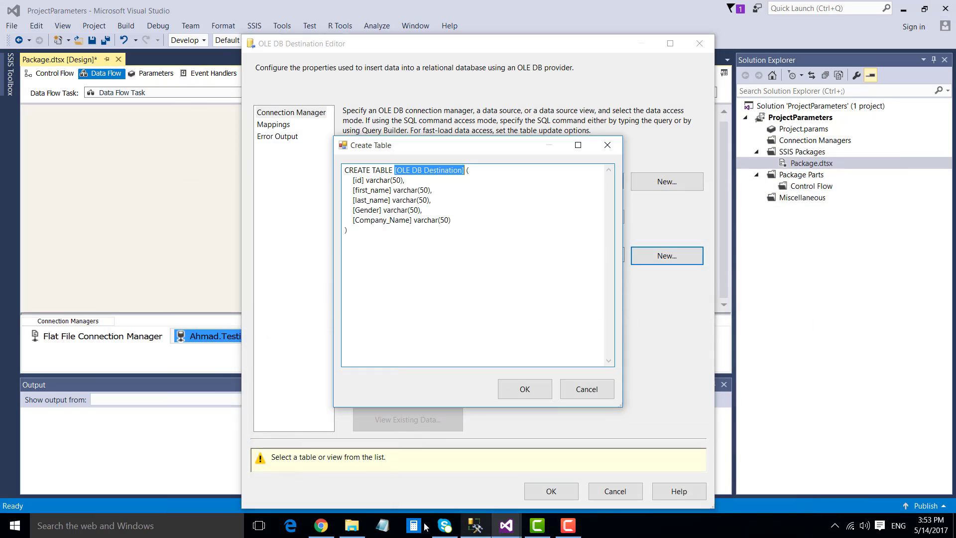
left_click(360, 526)
left_click(360, 527)
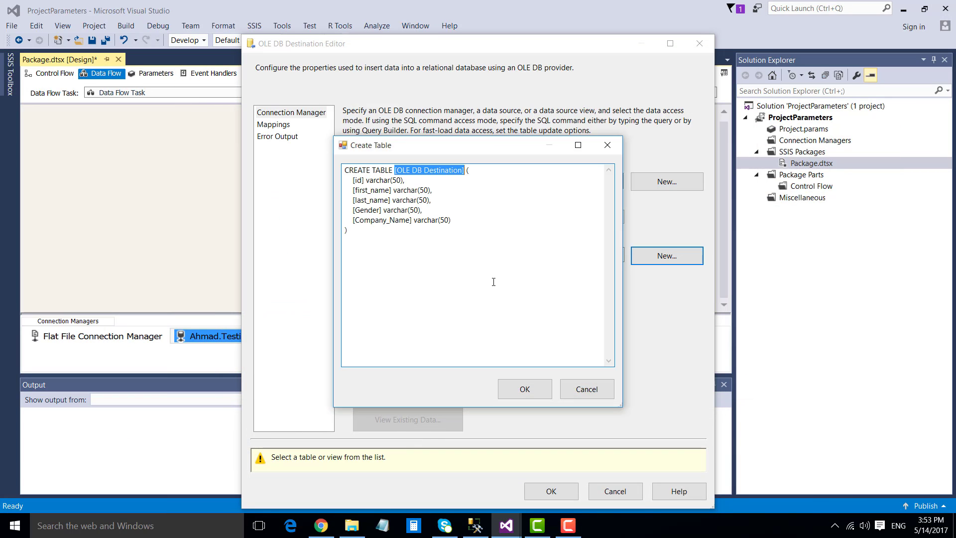
type("TestData")
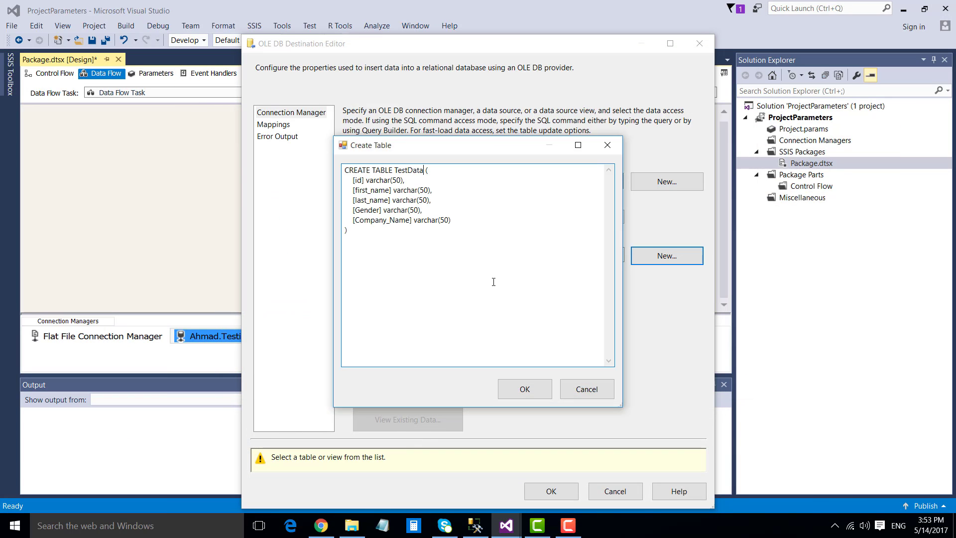
left_click(509, 393)
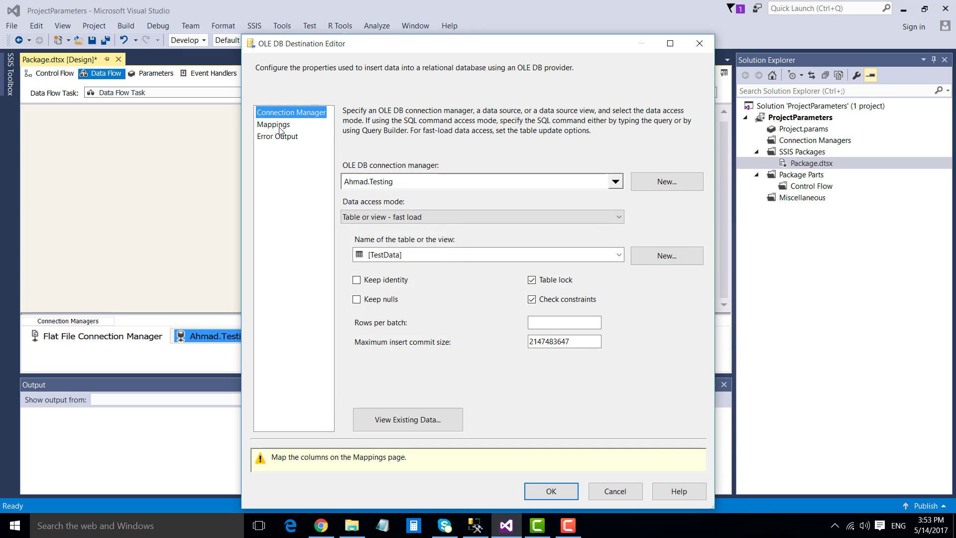
- Apply the destination's column mappings, accept the OLE DB Destination settings, and return to the package's control flow
left_click(279, 126)
left_click(550, 456)
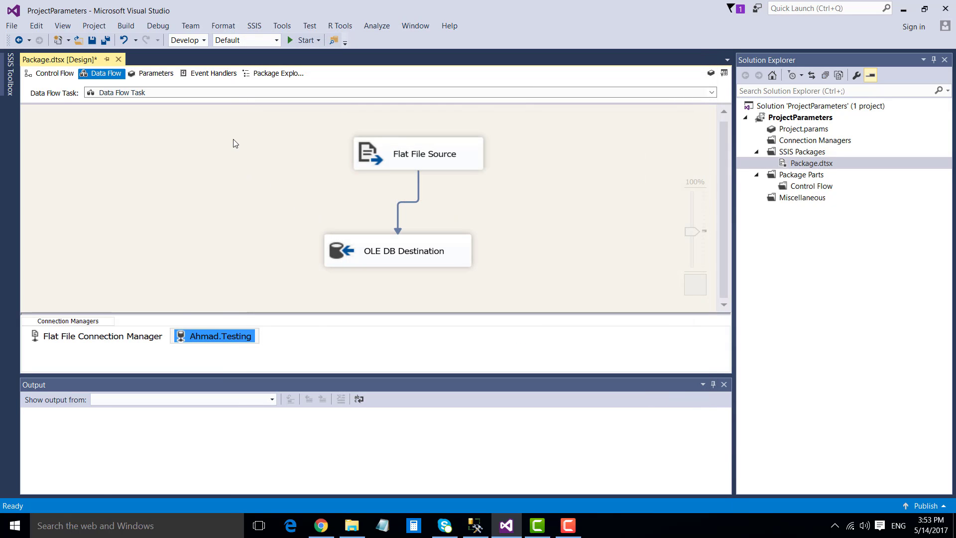
left_click(62, 75)
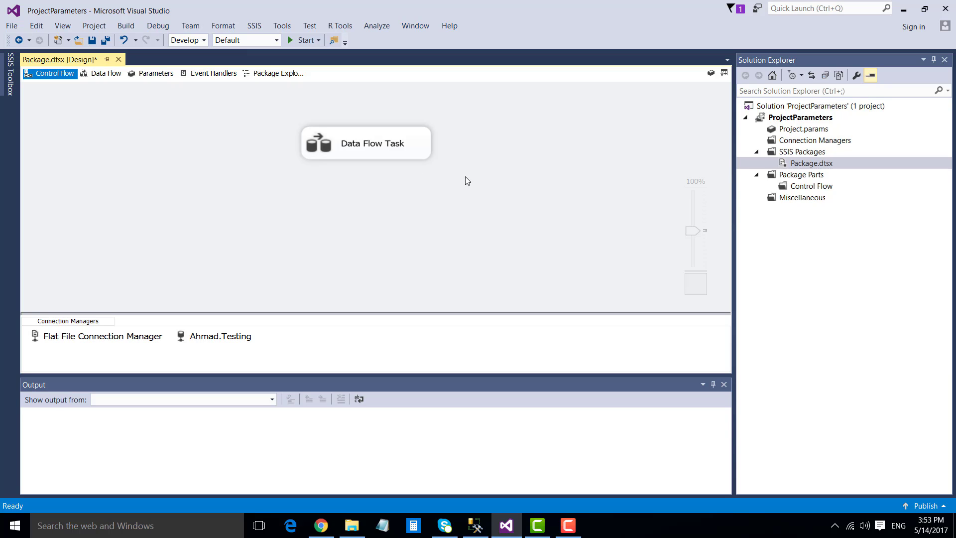
left_click(231, 338)
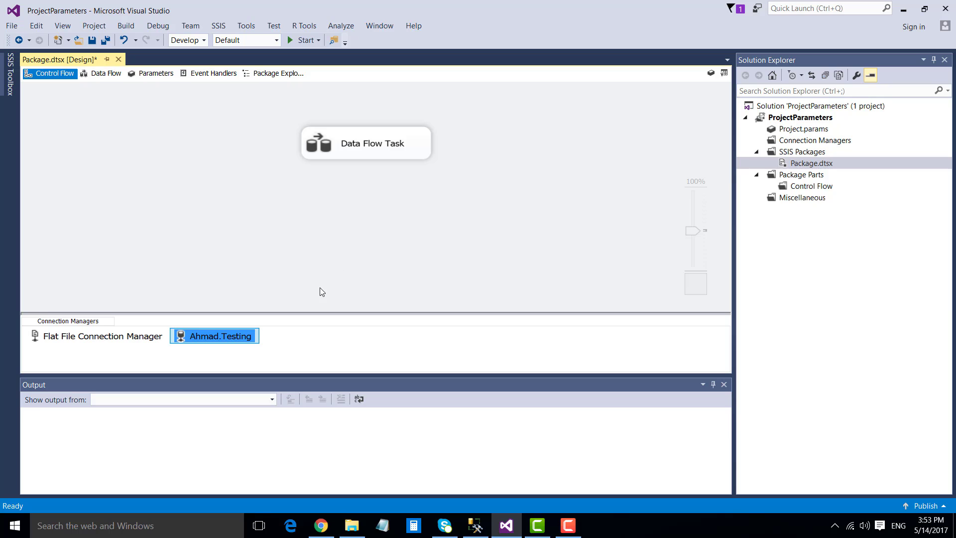
left_click(327, 245)
left_click(250, 339)
left_click(808, 118)
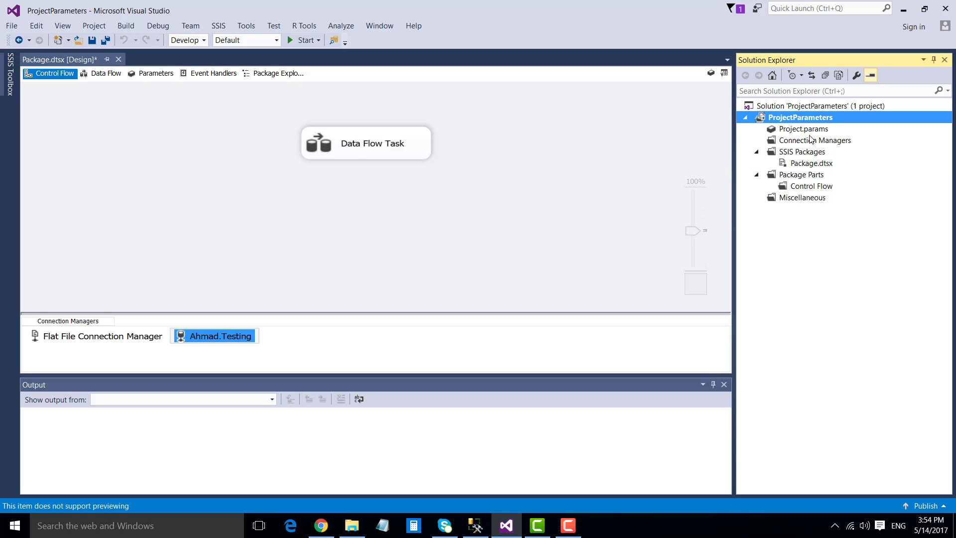
left_click(808, 133)
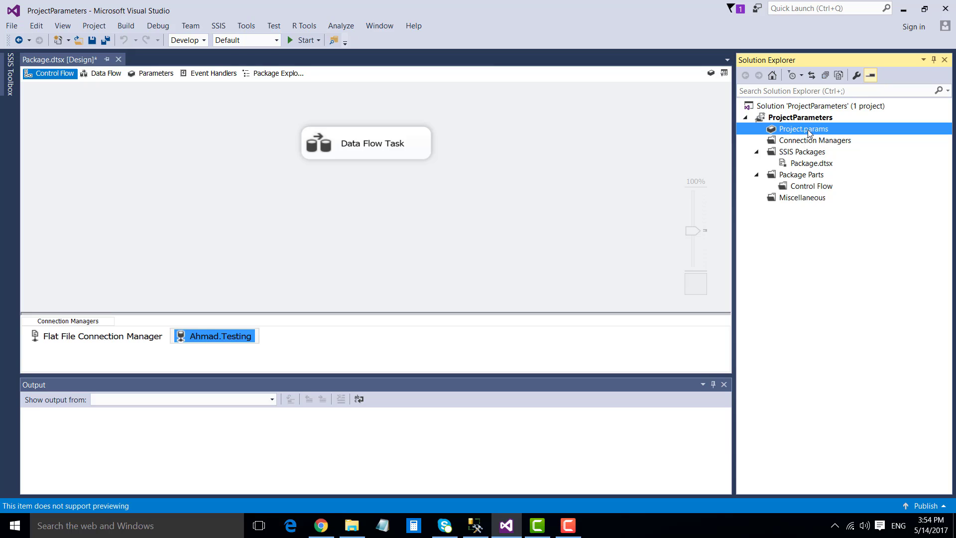
- Open the project's parameters and add a new parameter named pServer
double_click(808, 133)
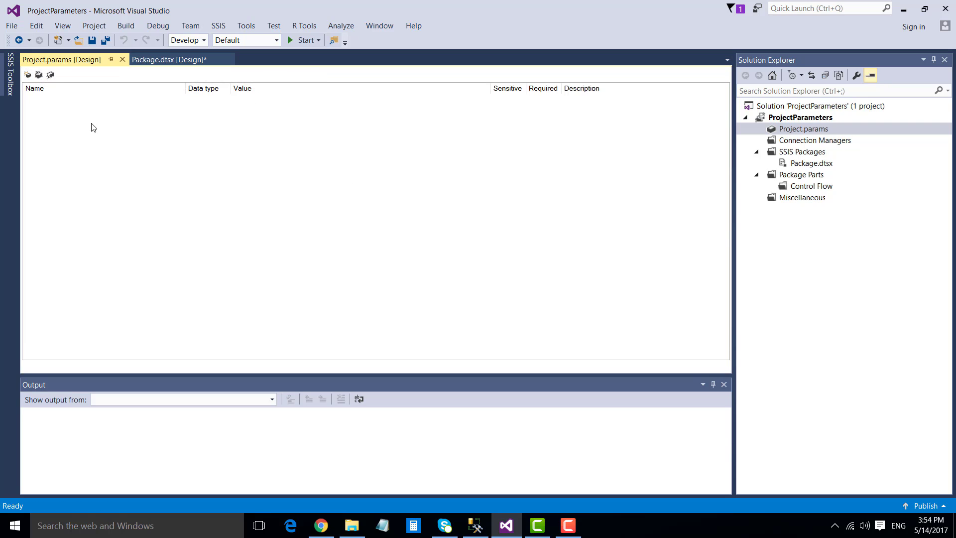
left_click(28, 75)
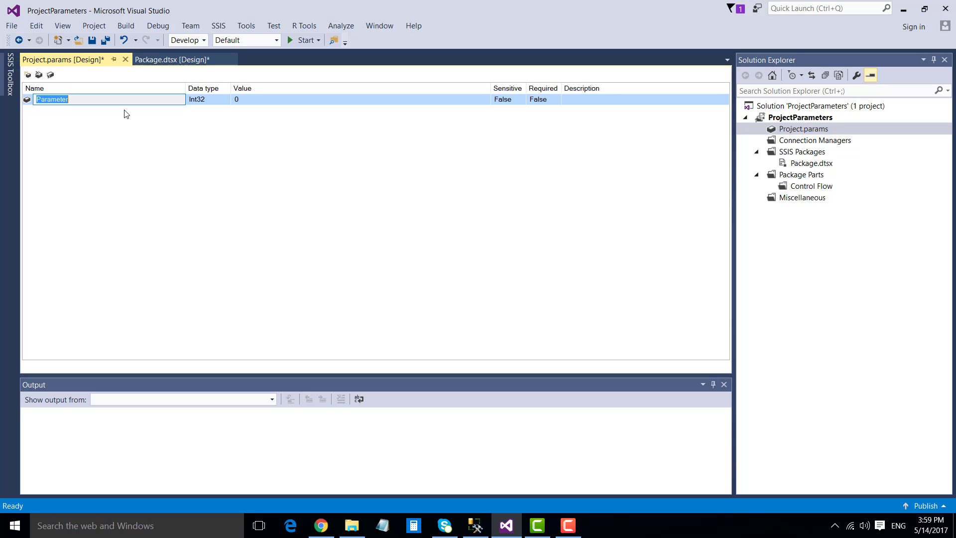
type("pServer")
key("Return")
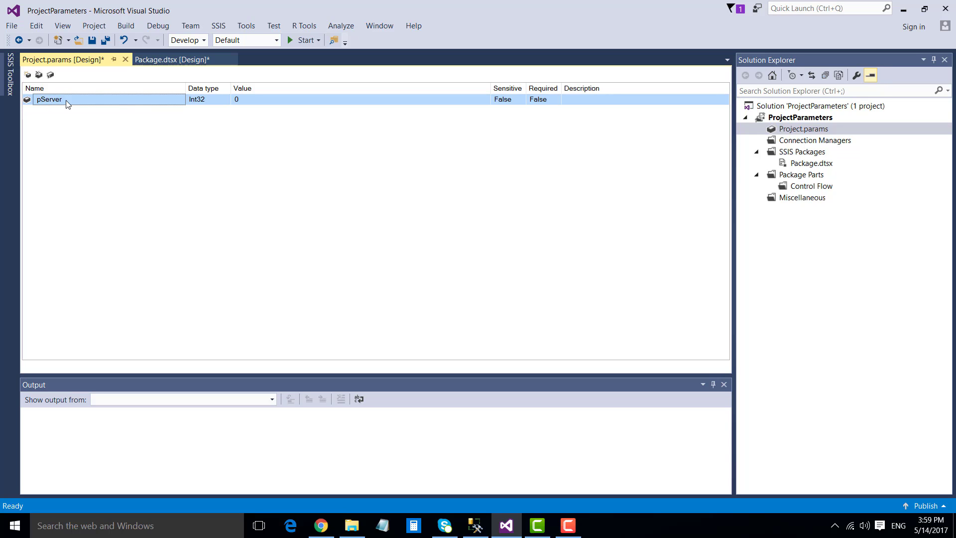
- Set the pServer parameter's data type to String and enter the SQL Server's name as its value
left_click(199, 101)
left_click(200, 102)
left_click(197, 152)
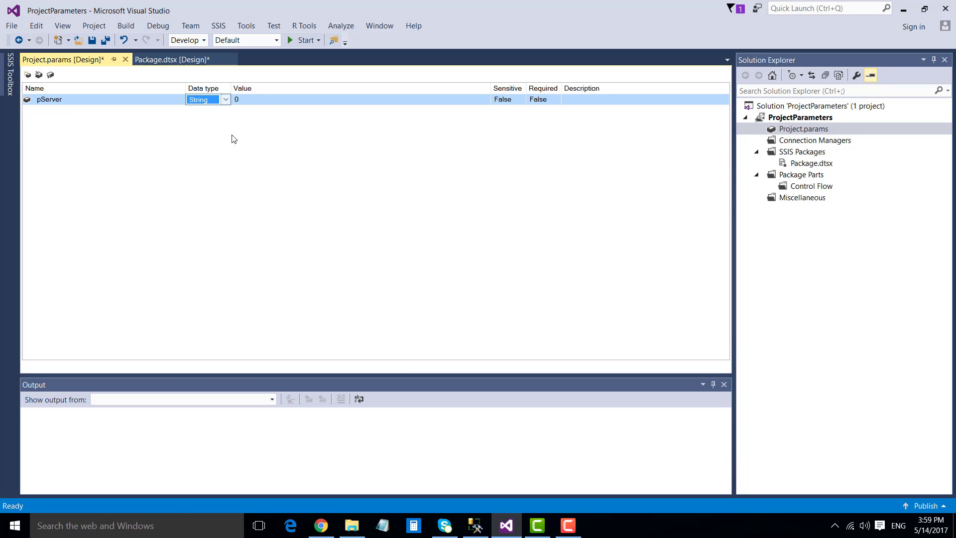
left_click(265, 101)
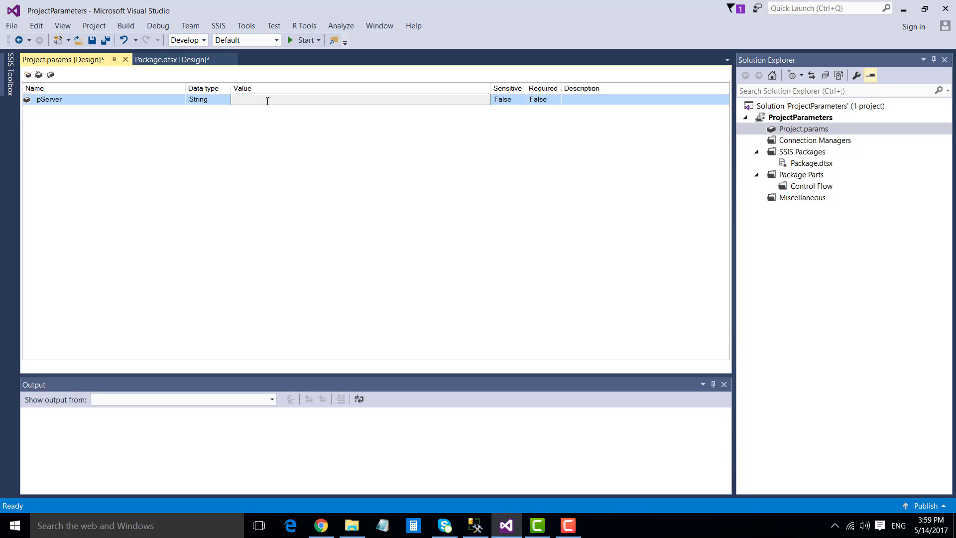
type("Ahmad")
key("Return")
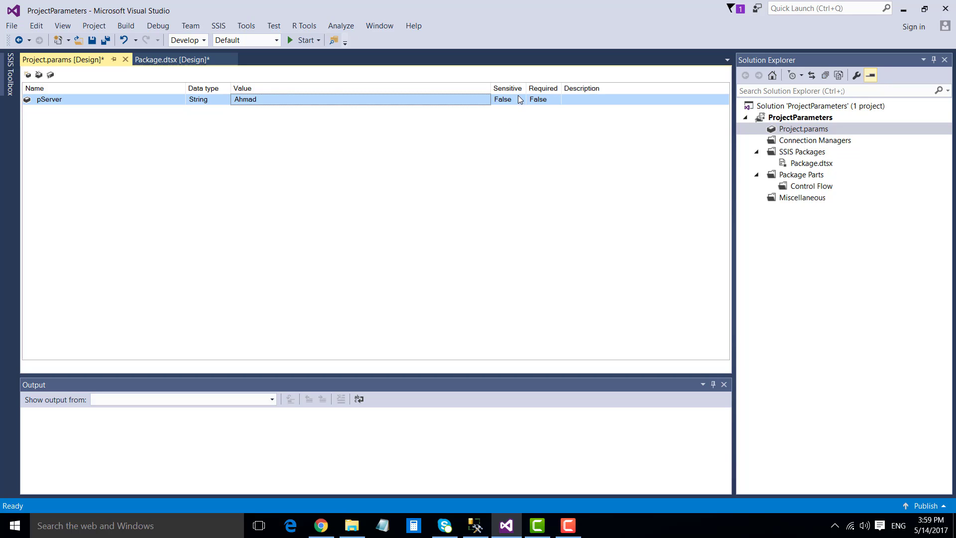
- Narrow the Value column, widen the Required column, and inspect pServer's Required setting and name
left_click_drag(491, 88, 306, 88)
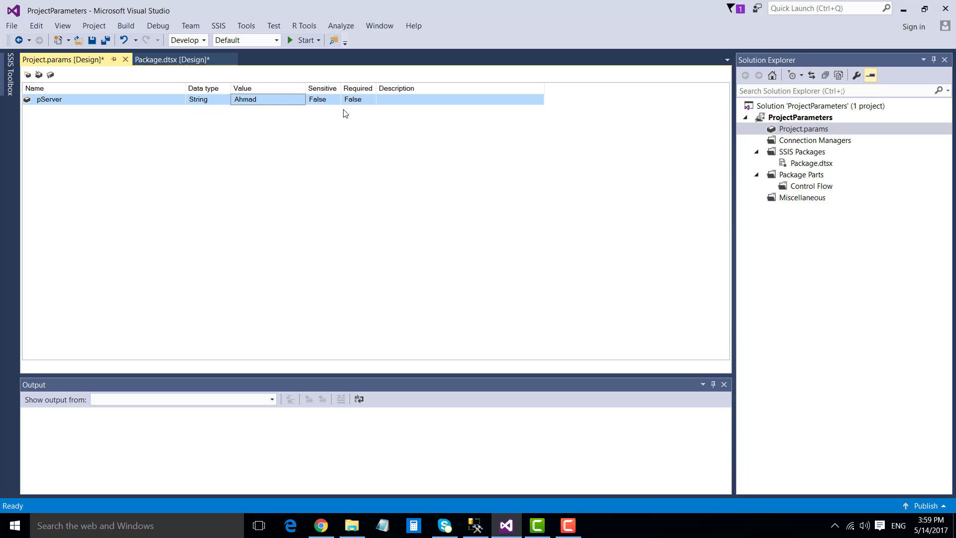
left_click_drag(379, 88, 402, 88)
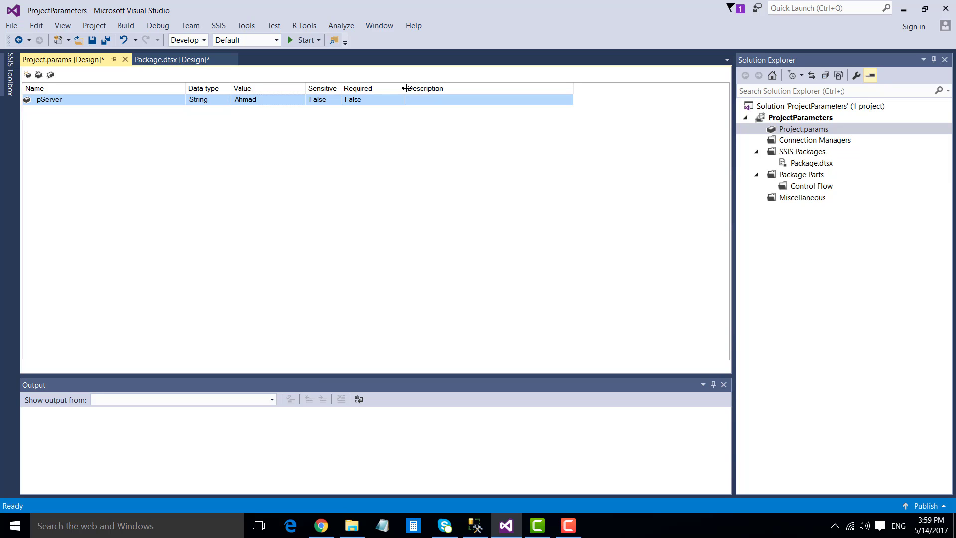
left_click(380, 100)
left_click(380, 102)
left_click(379, 104)
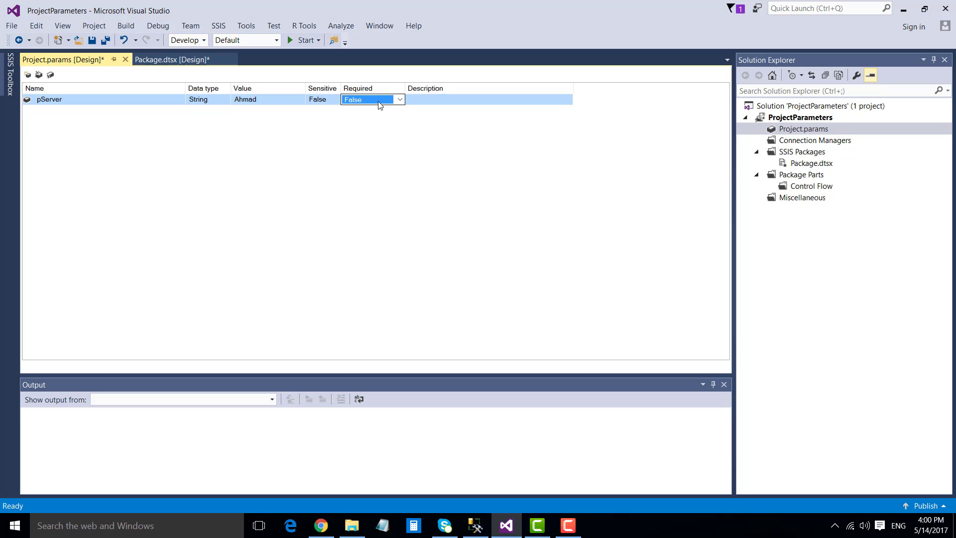
left_click(123, 103)
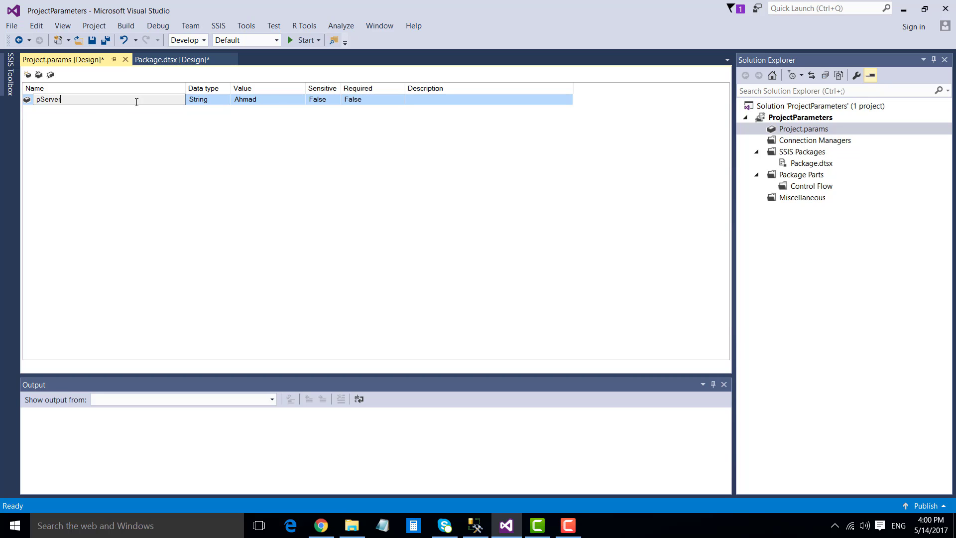
left_click(289, 154)
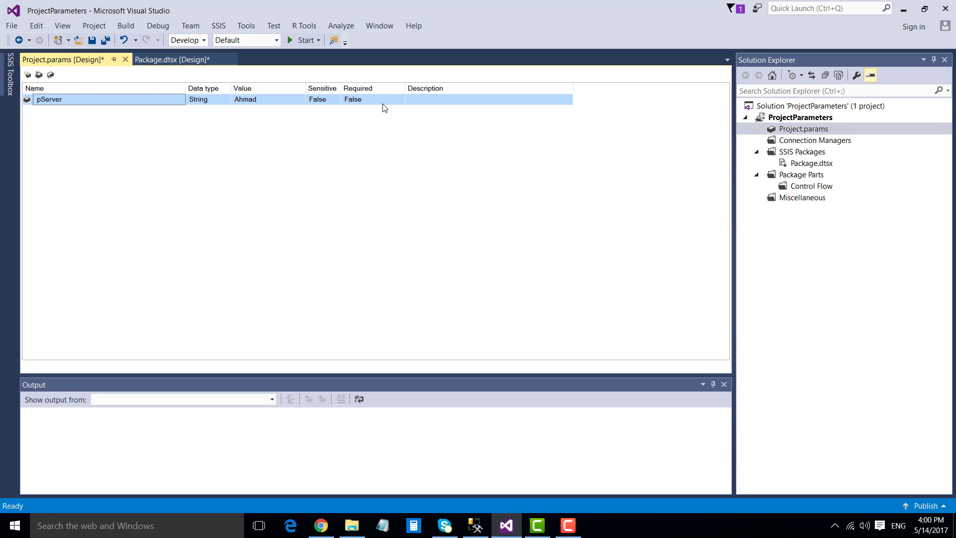
- Add a second project parameter named pDatabase with data type String and value Testing
left_click(28, 75)
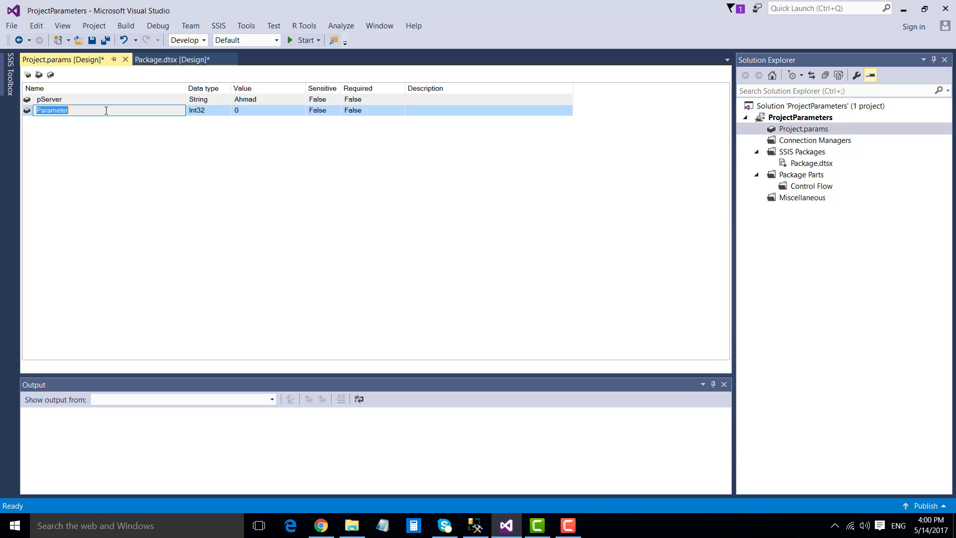
type("pDatabase")
key("Return")
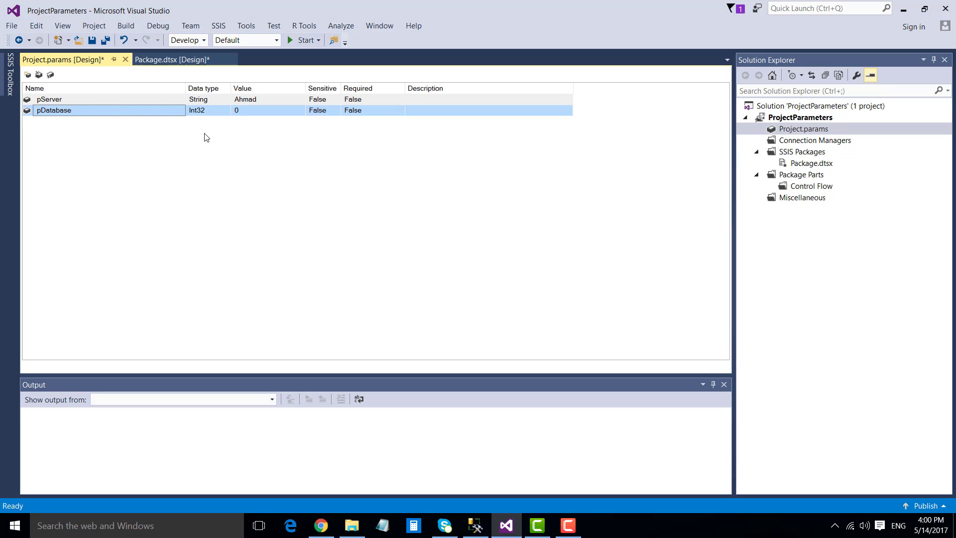
left_click(220, 111)
left_click(204, 163)
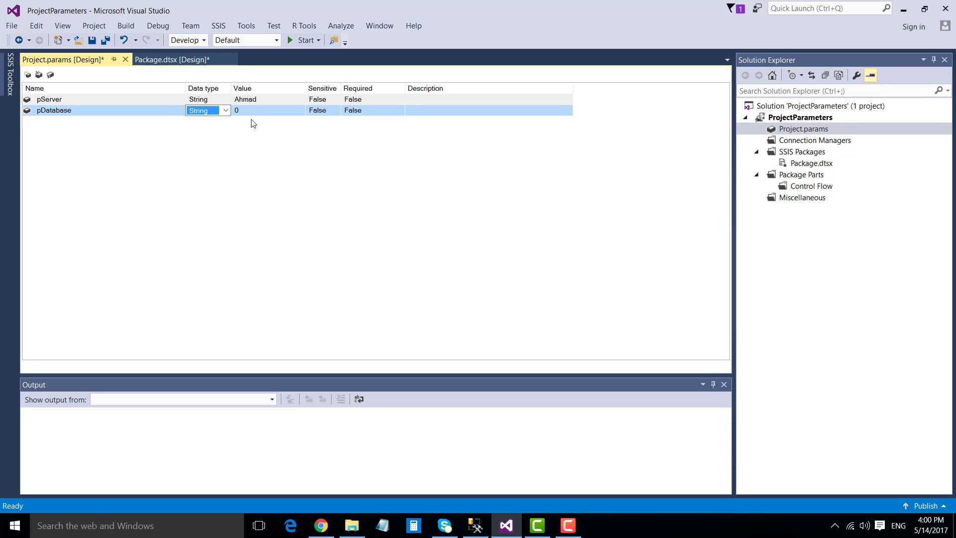
left_click(253, 111)
type("Te")
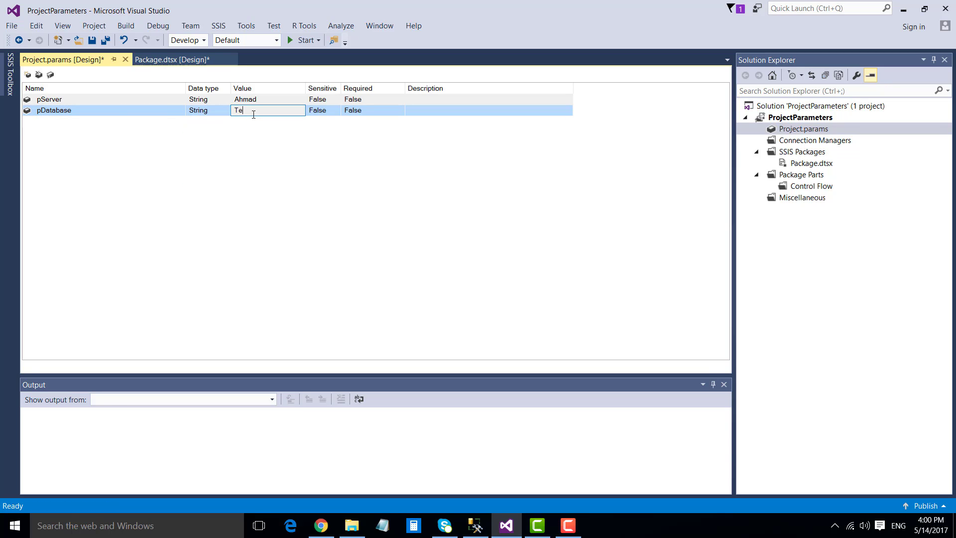
type("sting")
key("Return")
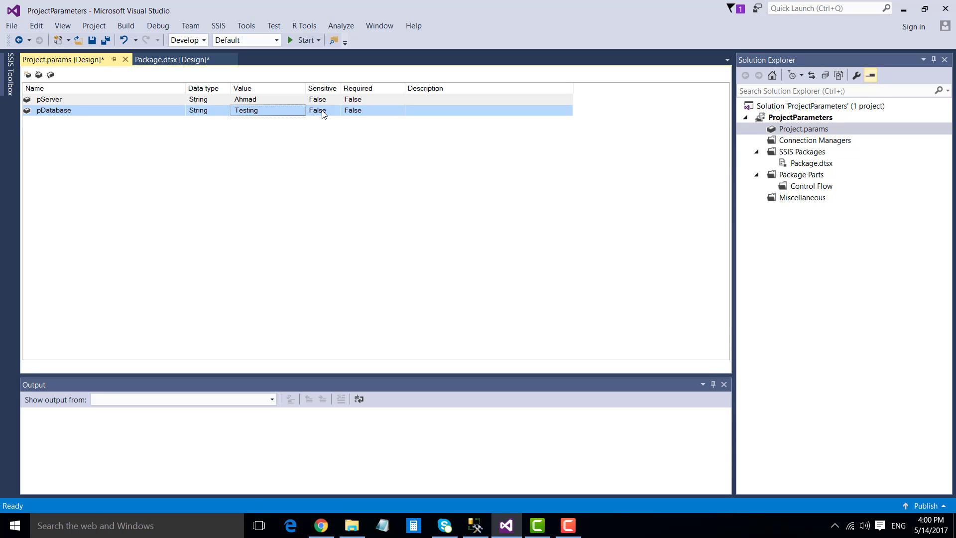
- Set Required to True for pDatabase, then save and close the project parameters
left_click(383, 111)
left_click(384, 109)
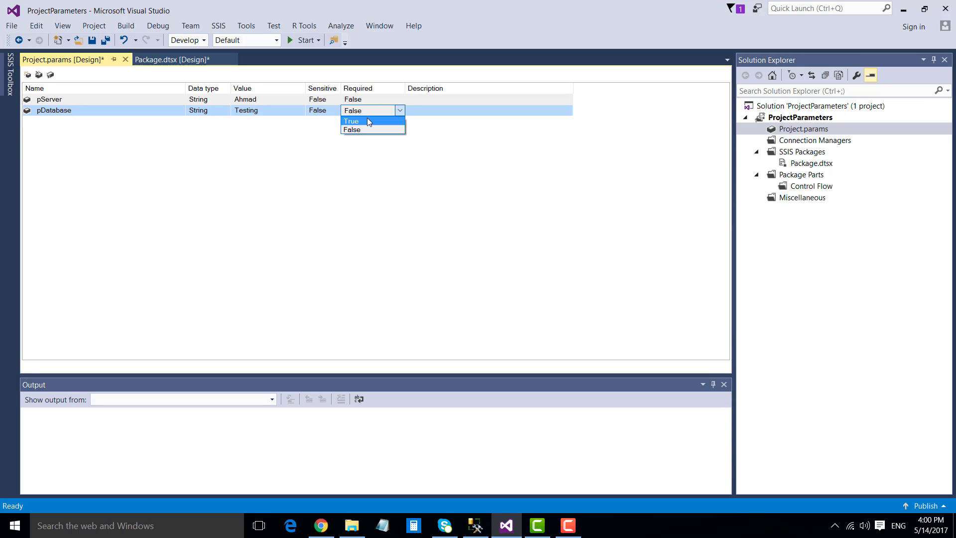
left_click(367, 121)
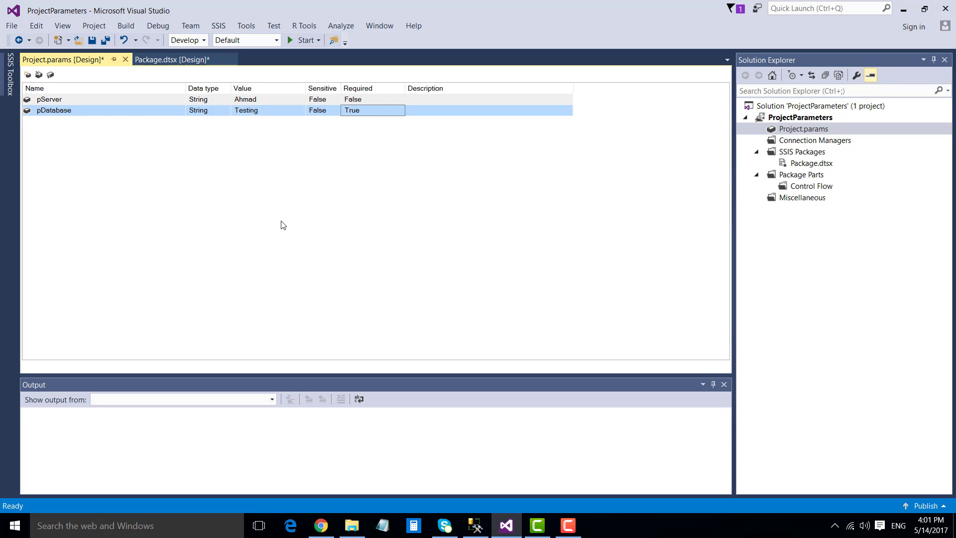
key("ctrl+s")
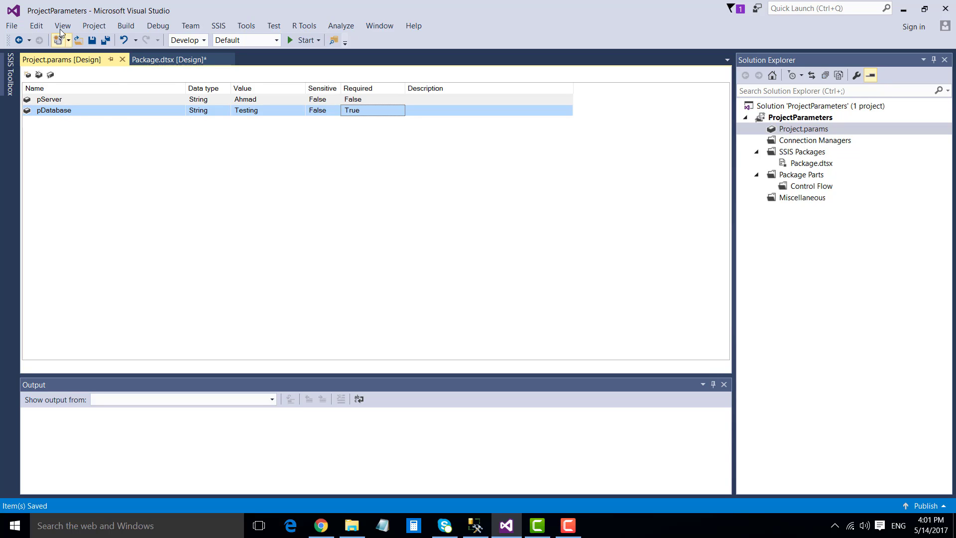
left_click(121, 59)
- Open the property expressions of the Testing database's connection manager and add an entry for the ServerName property
left_click(239, 338)
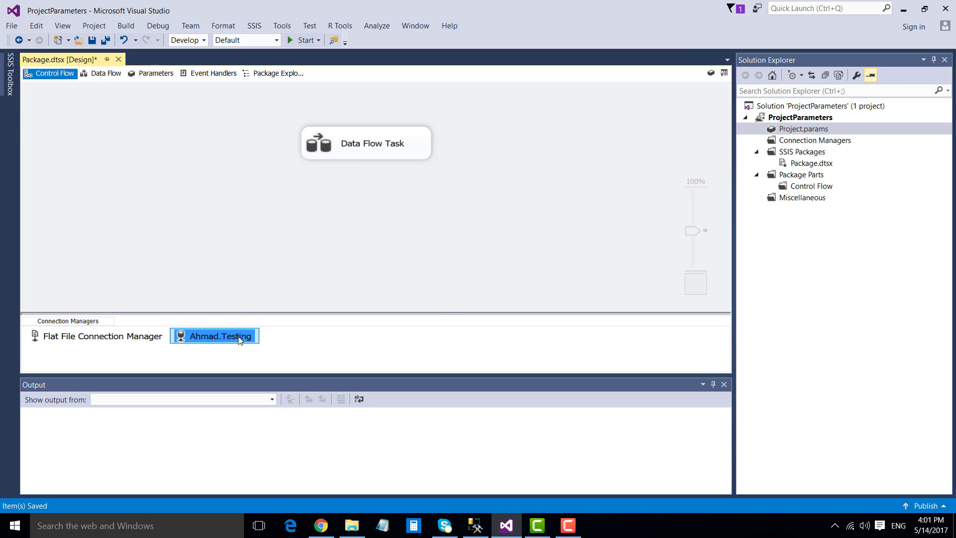
right_click(239, 339)
left_click(262, 324)
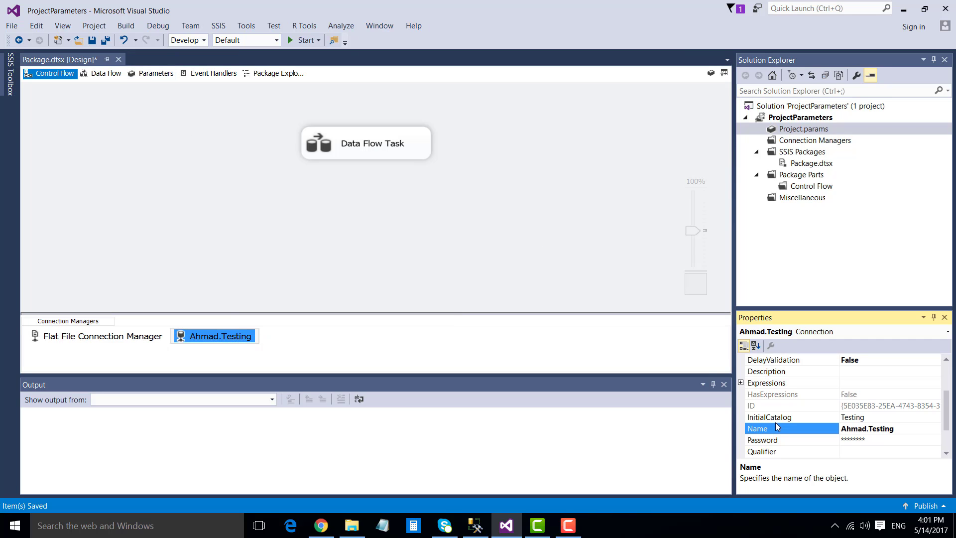
left_click(749, 384)
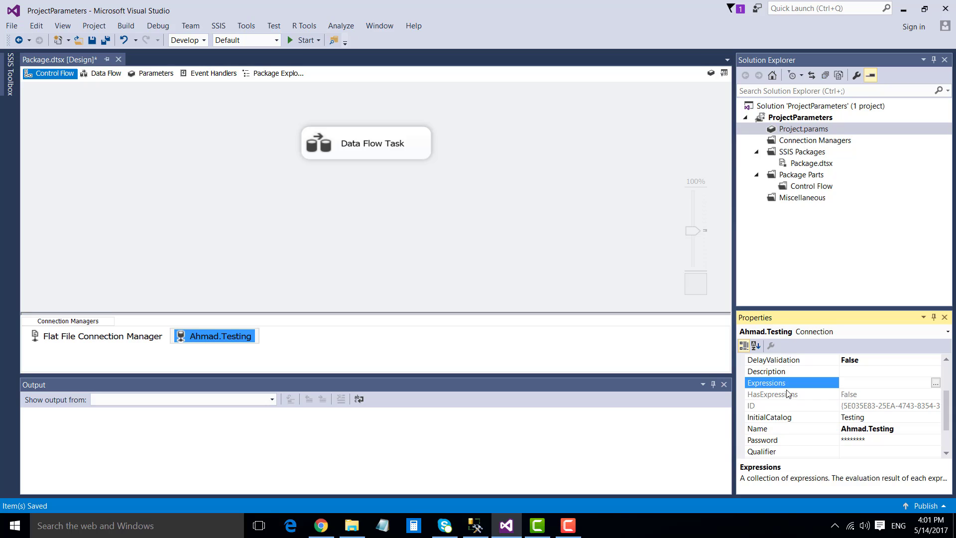
left_click(935, 382)
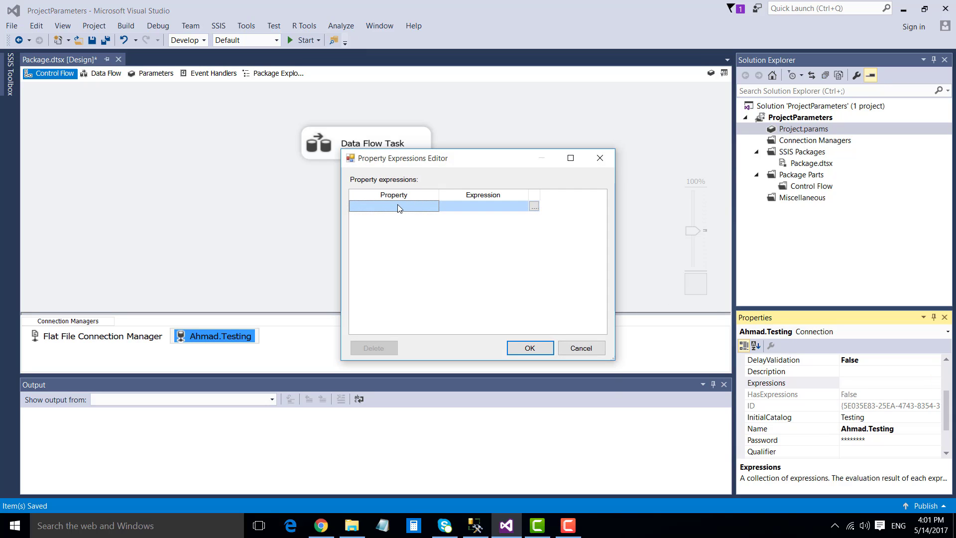
left_click(397, 206)
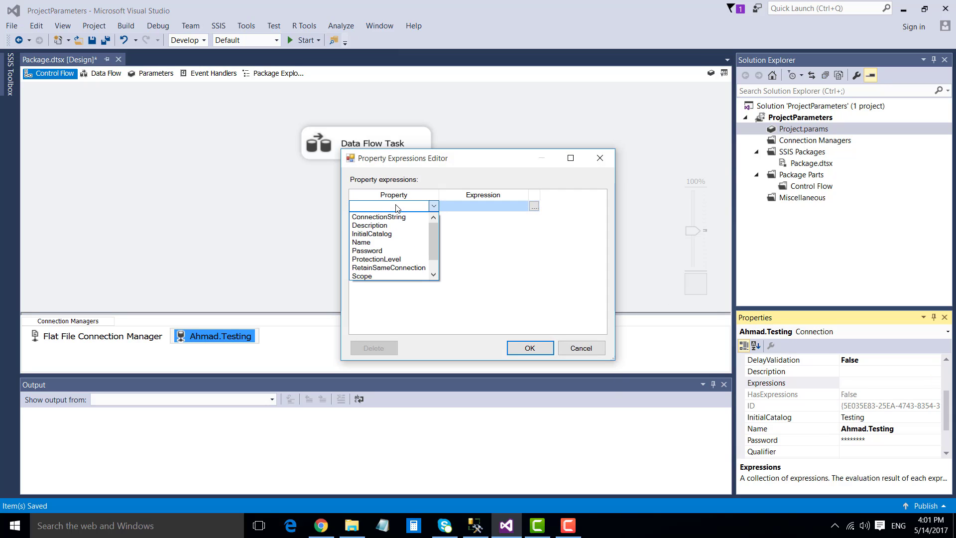
scroll(388, 255, "down", 1)
left_click(383, 265)
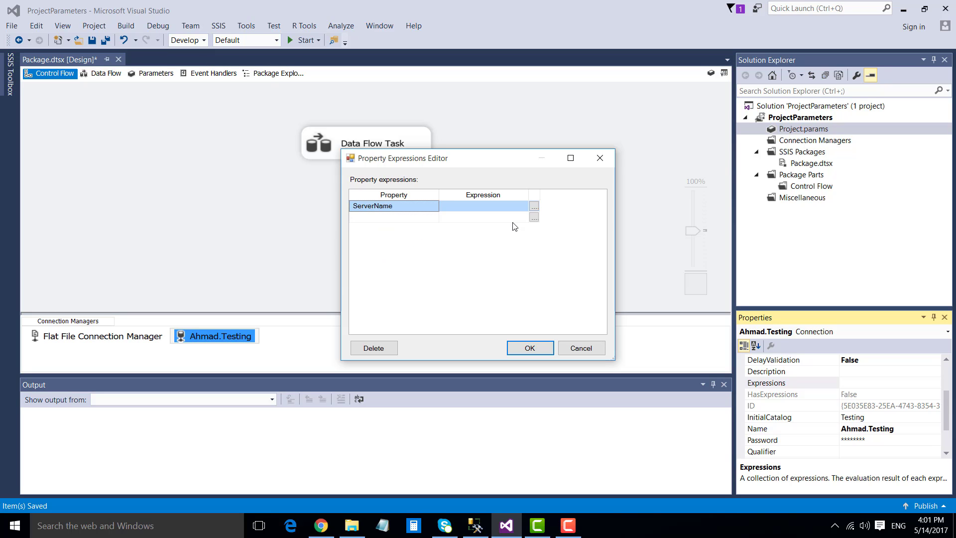
- Build the ServerName expression from the project parameter as @[$Project::pServer], evaluate it, and accept it
left_click(534, 206)
left_click(100, 122)
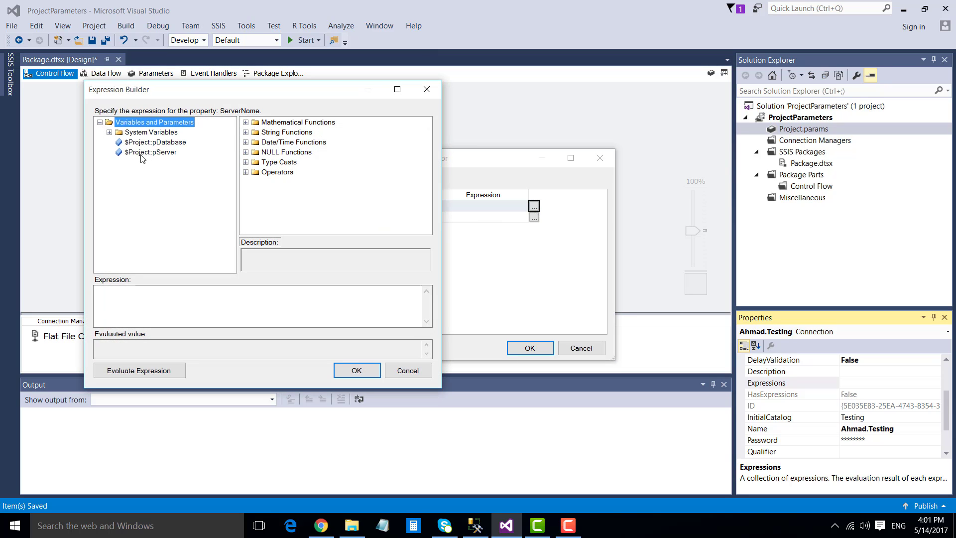
left_click(154, 153)
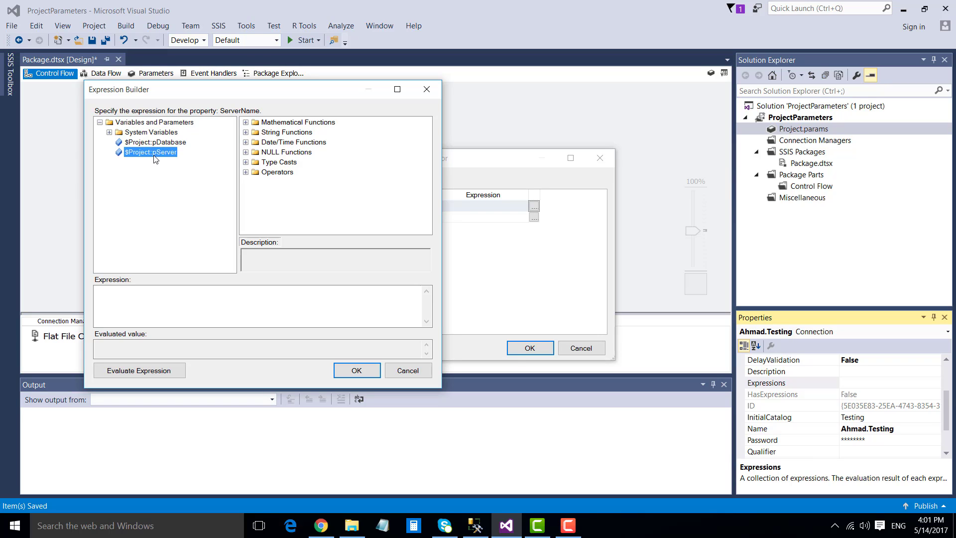
left_click_drag(154, 158, 197, 320)
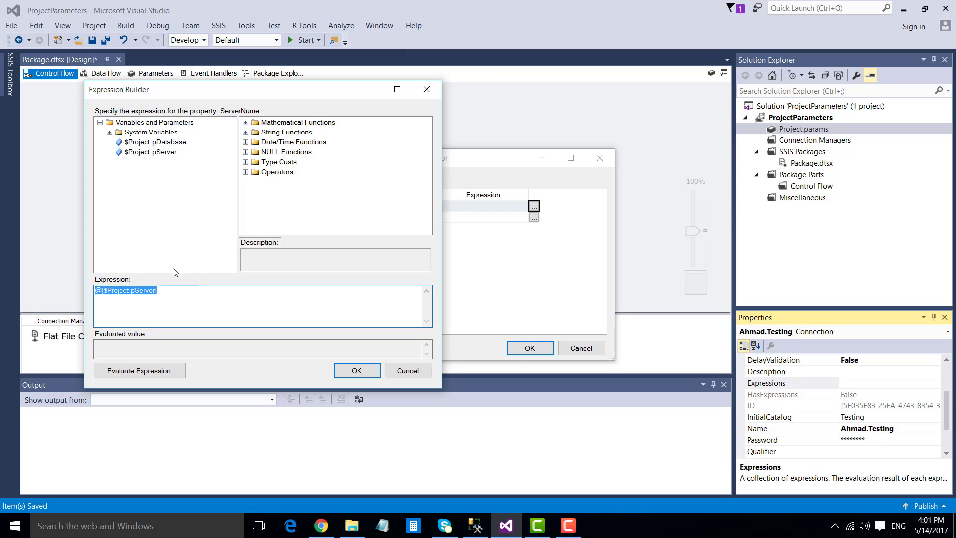
left_click(152, 371)
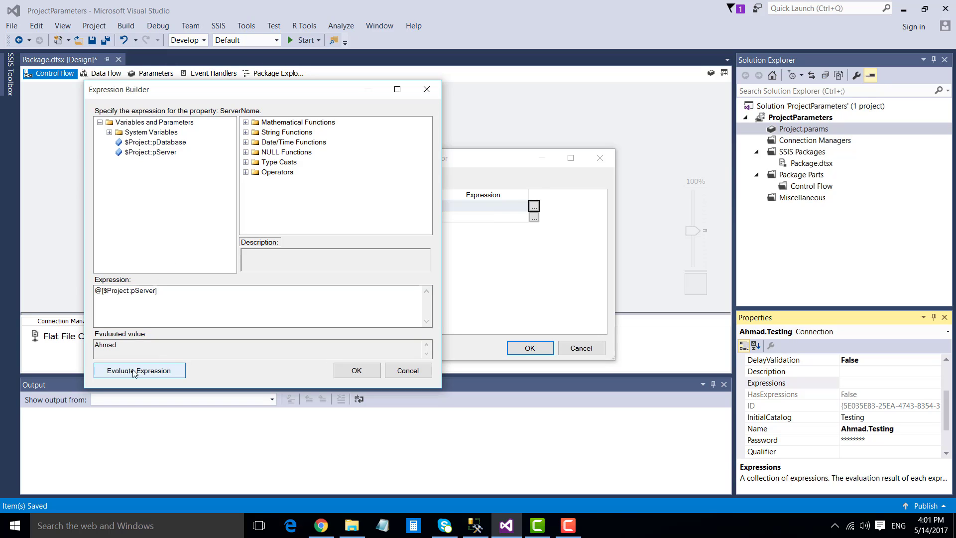
left_click(160, 370)
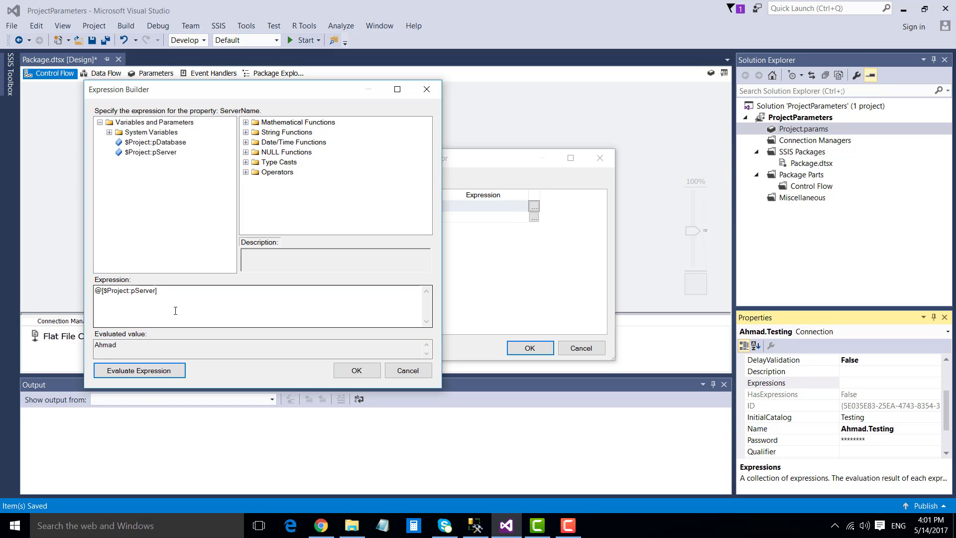
left_click_drag(130, 346, 93, 346)
left_click(128, 348)
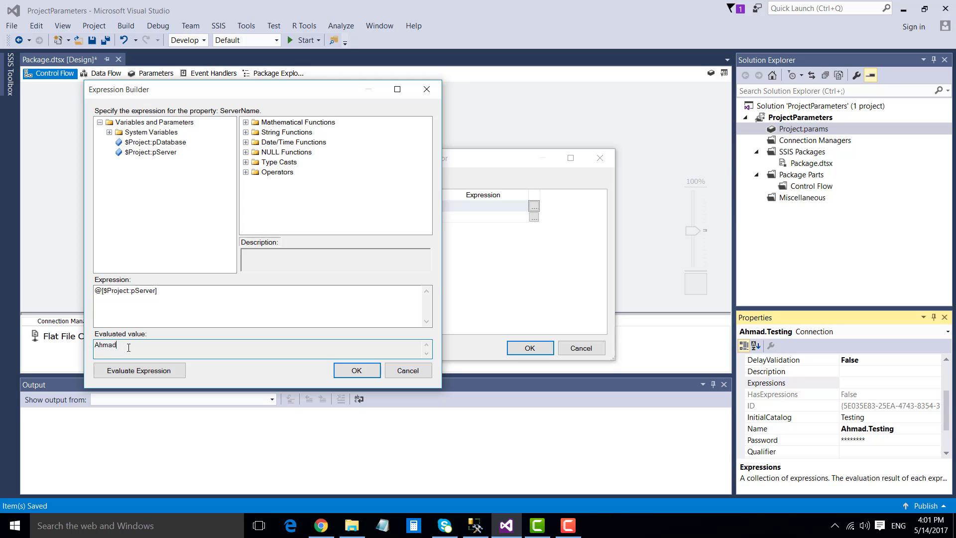
left_click(356, 370)
- Add an InitialCatalog expression set to @[$Project::pDatabase], evaluate it, and accept the connection manager's property expressions
left_click(382, 217)
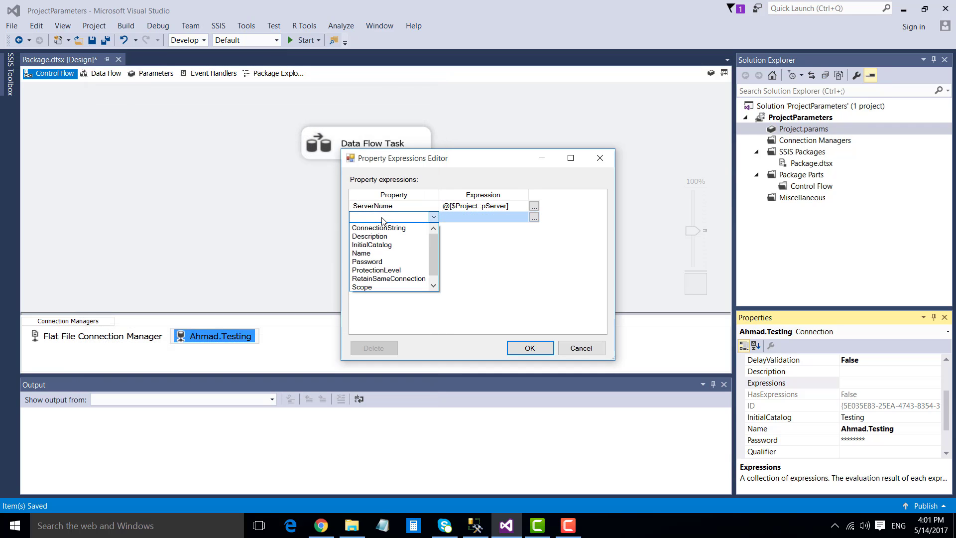
left_click(378, 245)
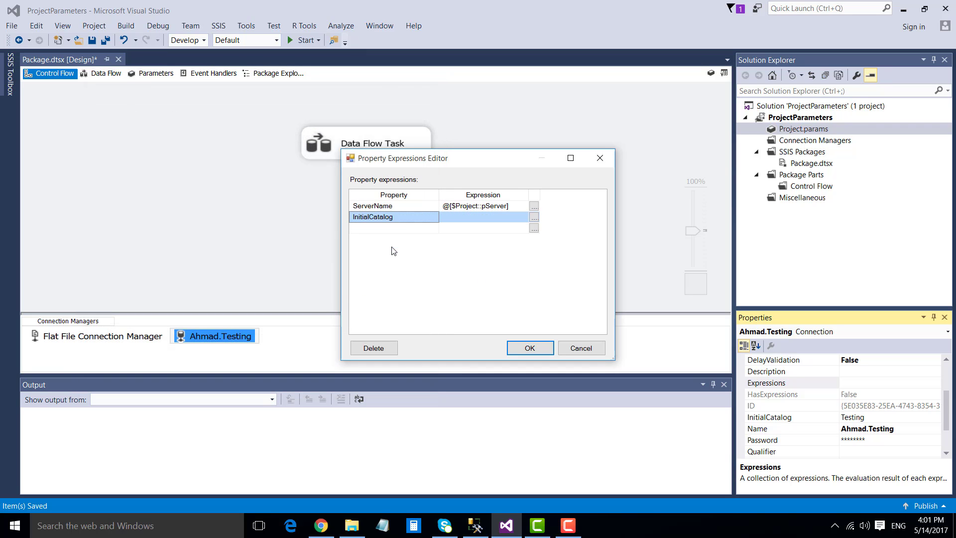
left_click(533, 218)
left_click(115, 138)
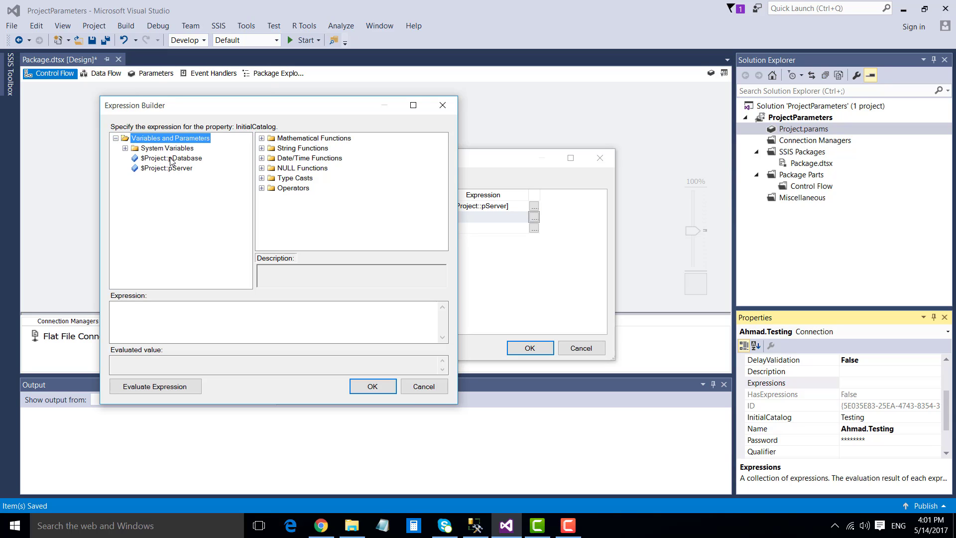
left_click_drag(171, 161, 207, 321)
left_click(155, 386)
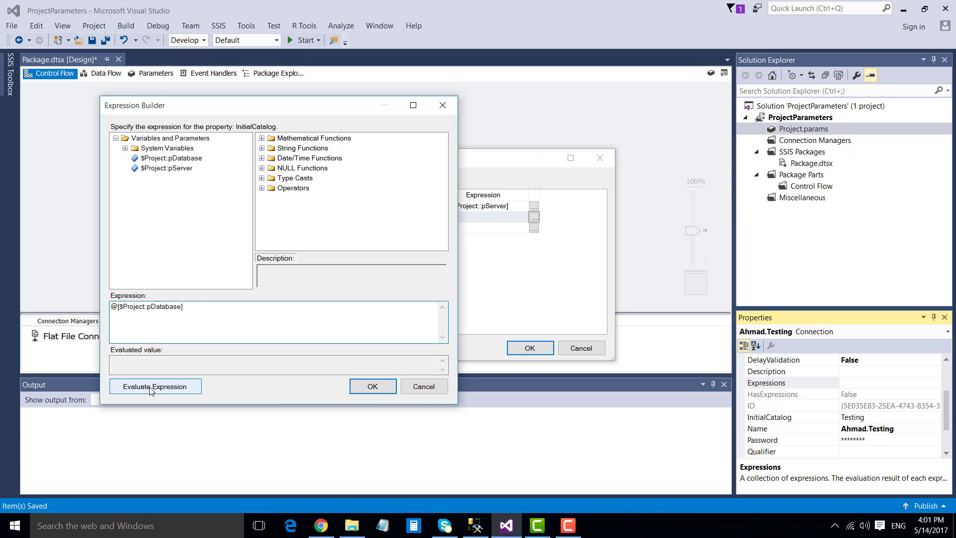
left_click(371, 392)
left_click(528, 347)
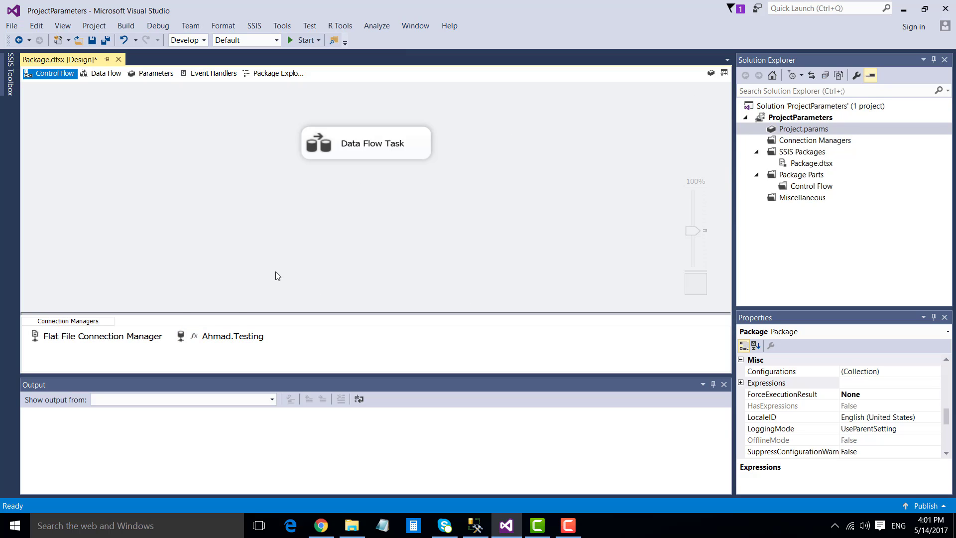
- Check the expressions listed for the Testing database's connection manager and save the package
left_click(193, 344)
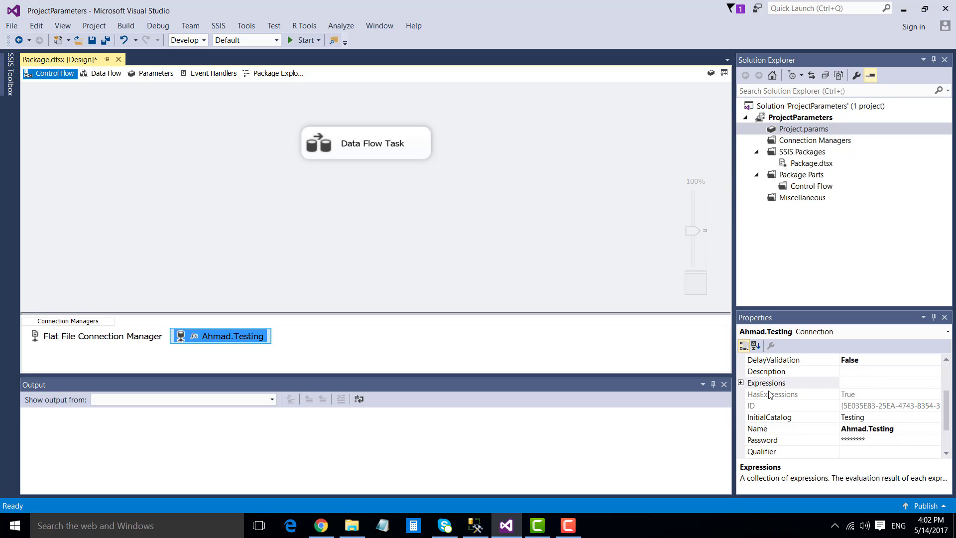
left_click(741, 382)
left_click(741, 382)
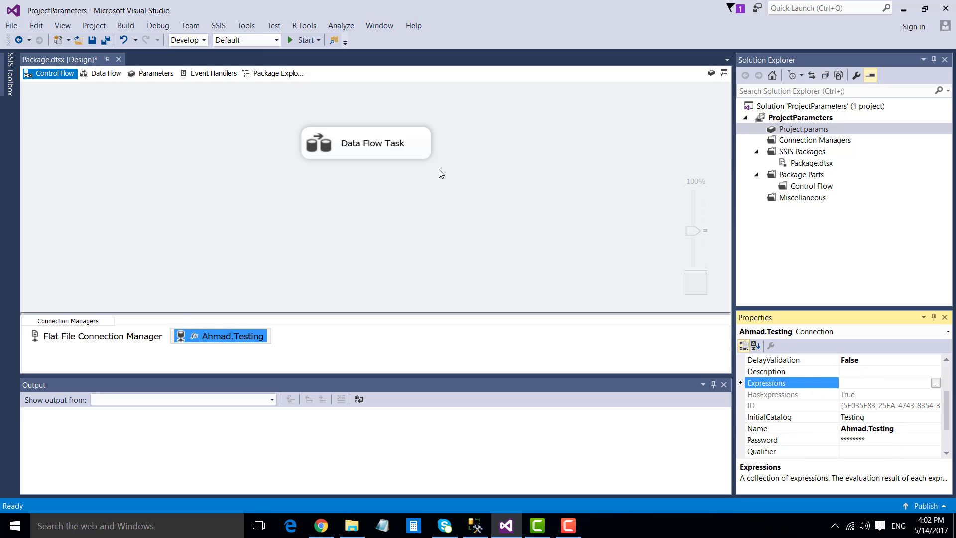
left_click(428, 180)
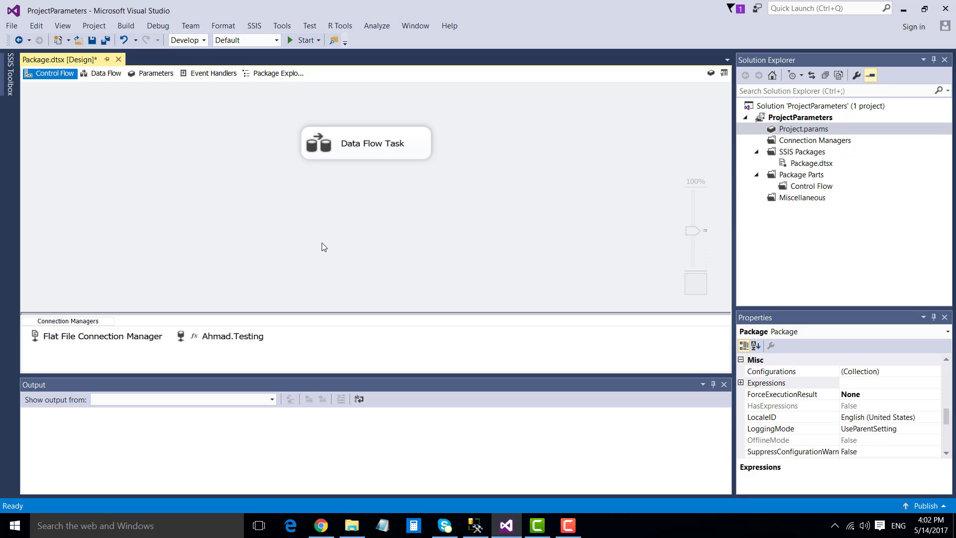
key("ctrl+s")
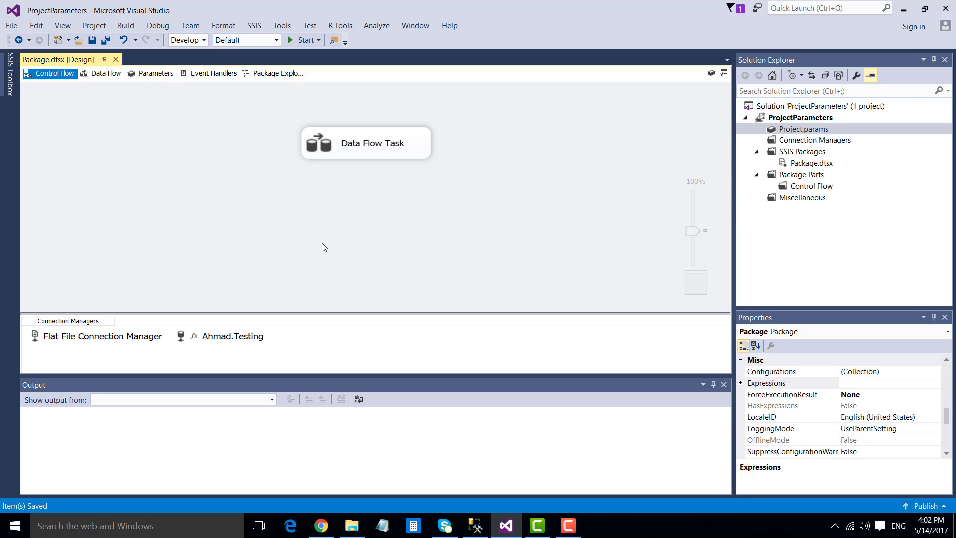
- Start deploying the ProjectParameters project and try to browse the destination server's catalog for a path
right_click(793, 121)
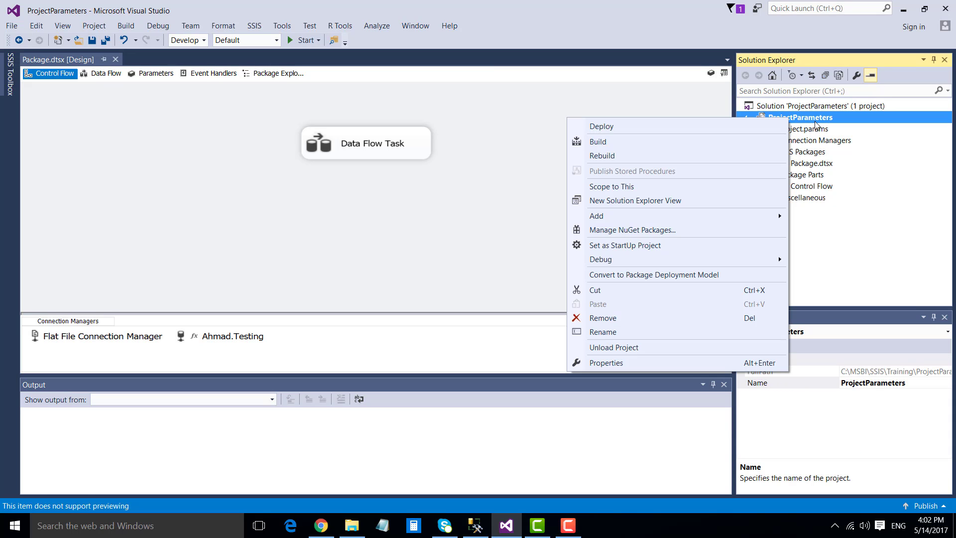
left_click(659, 129)
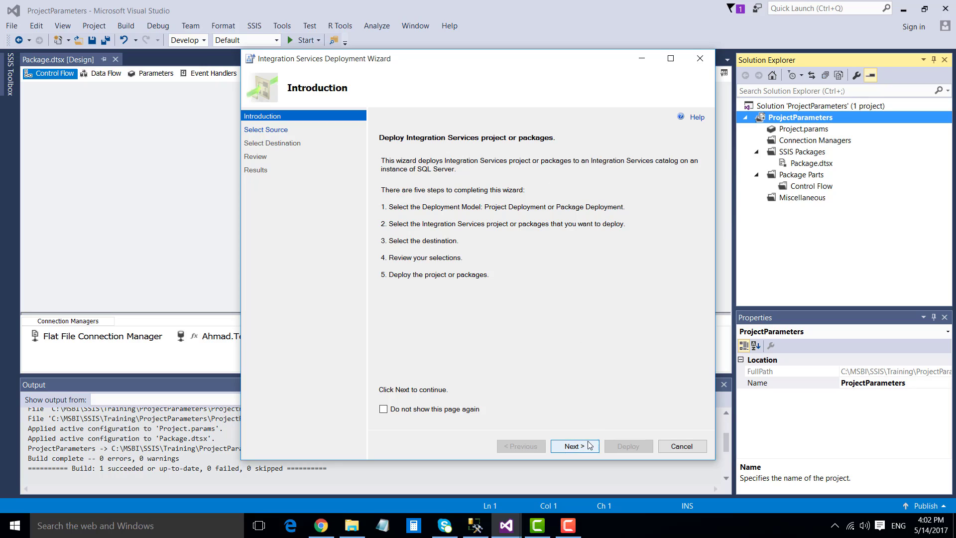
left_click(573, 446)
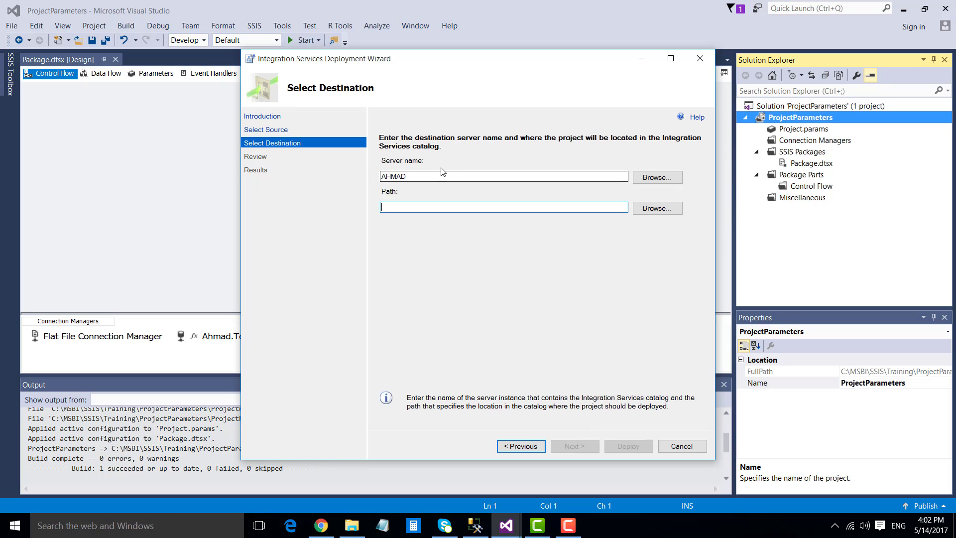
left_click(660, 210)
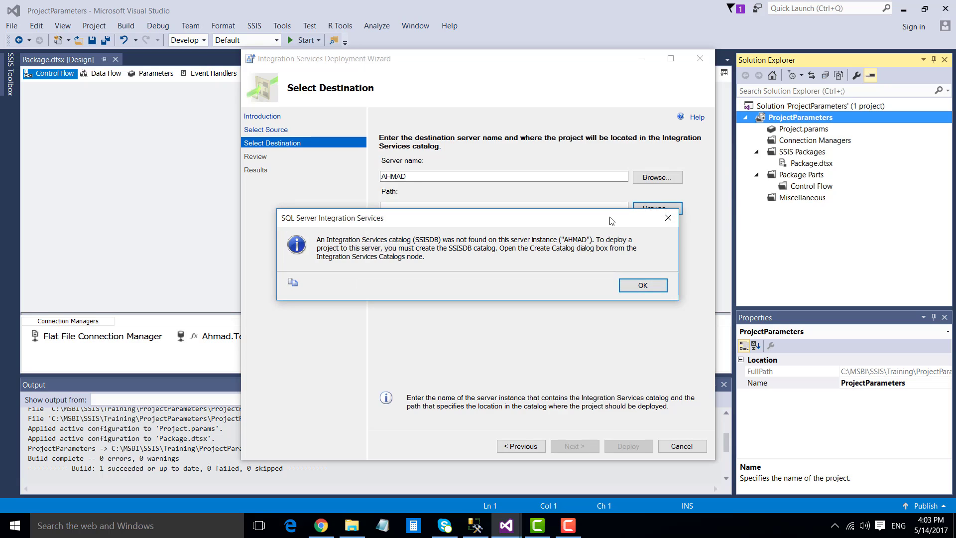
left_click_drag(612, 219, 600, 250)
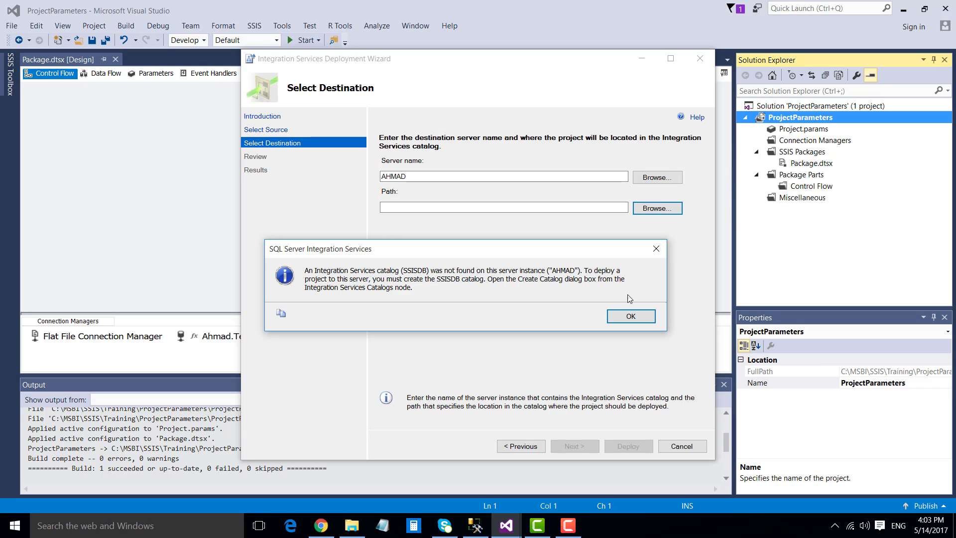
left_click(630, 317)
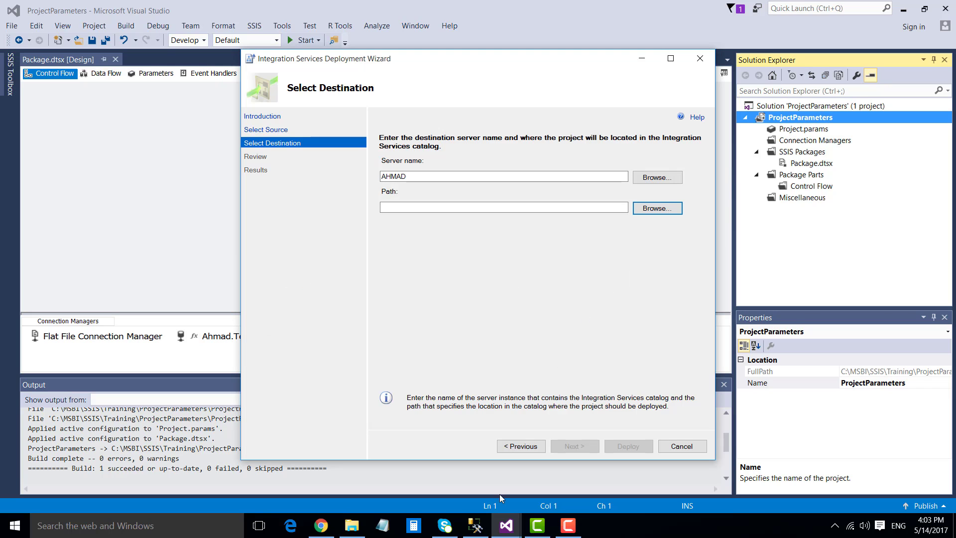
- Switch to SQL Server Management Studio and start creating a catalog under Integration Services Catalogs
left_click(483, 528)
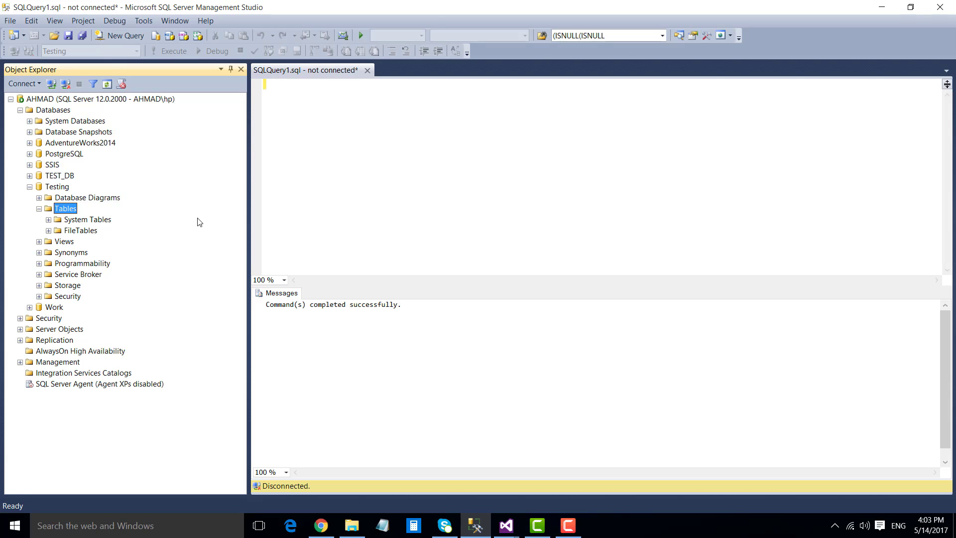
left_click(54, 377)
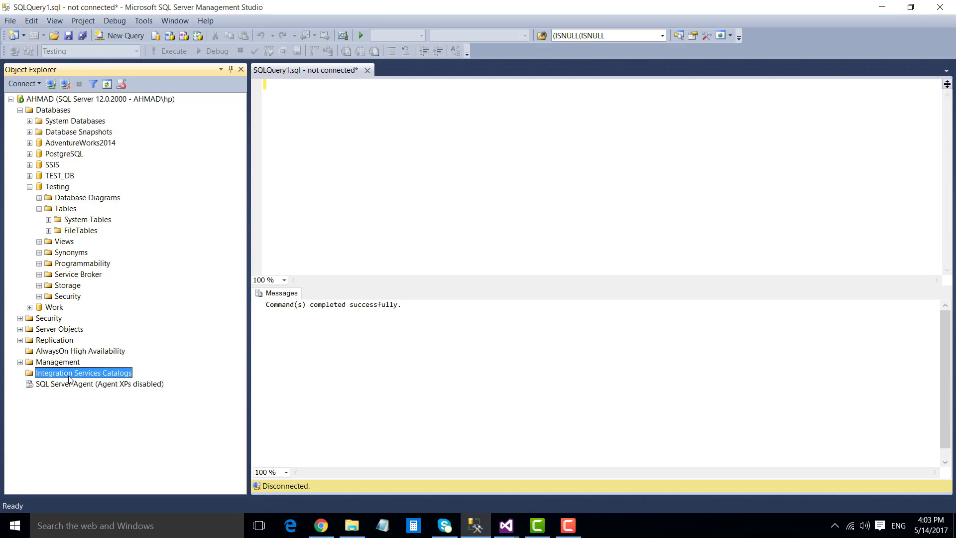
left_click(53, 383)
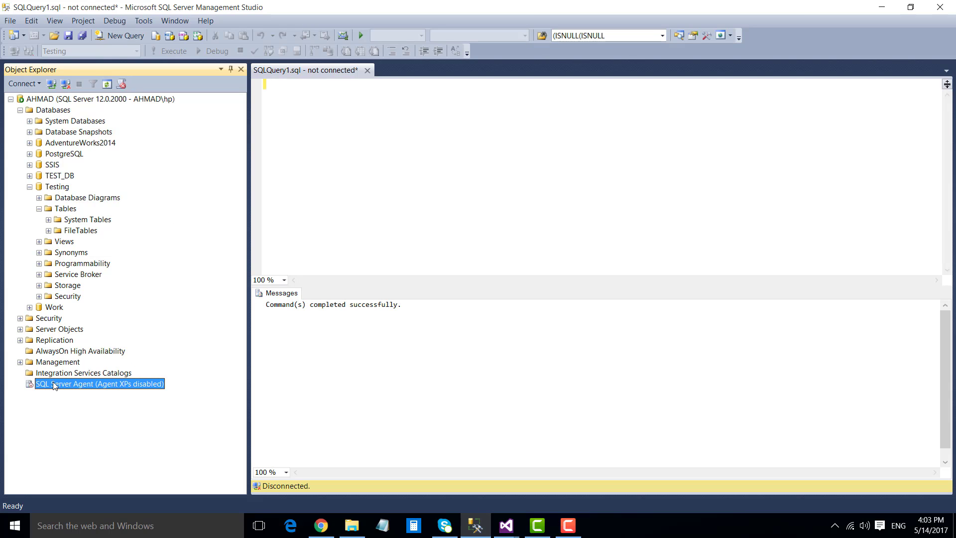
left_click(59, 376)
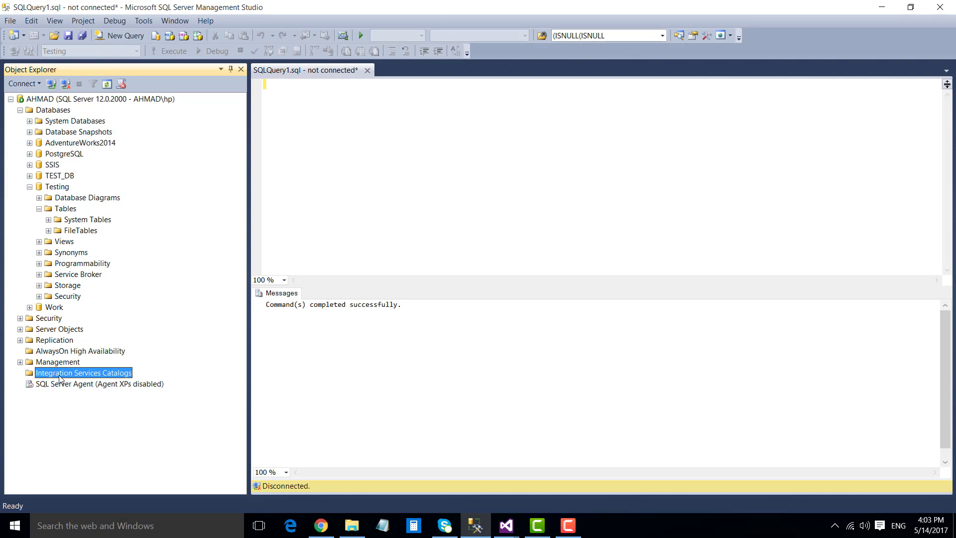
right_click(60, 379)
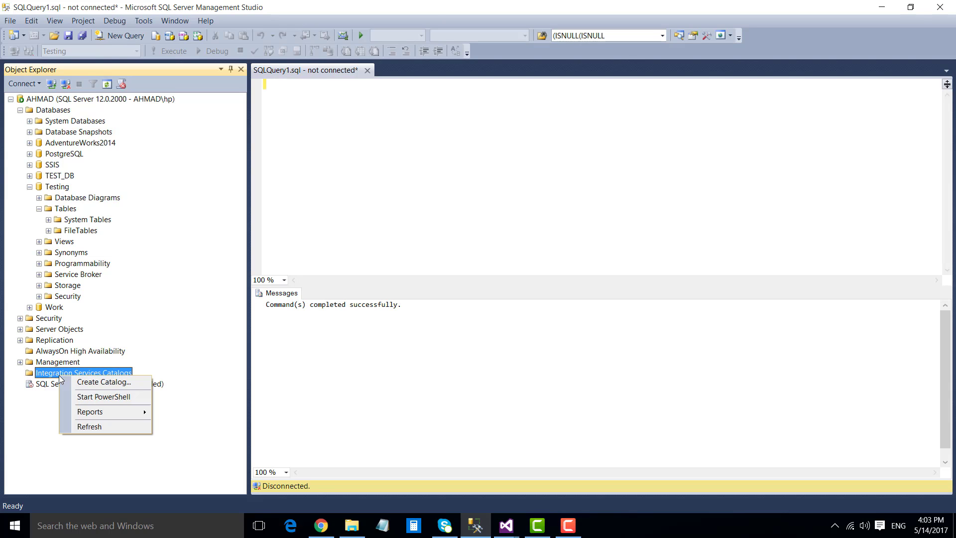
left_click(92, 382)
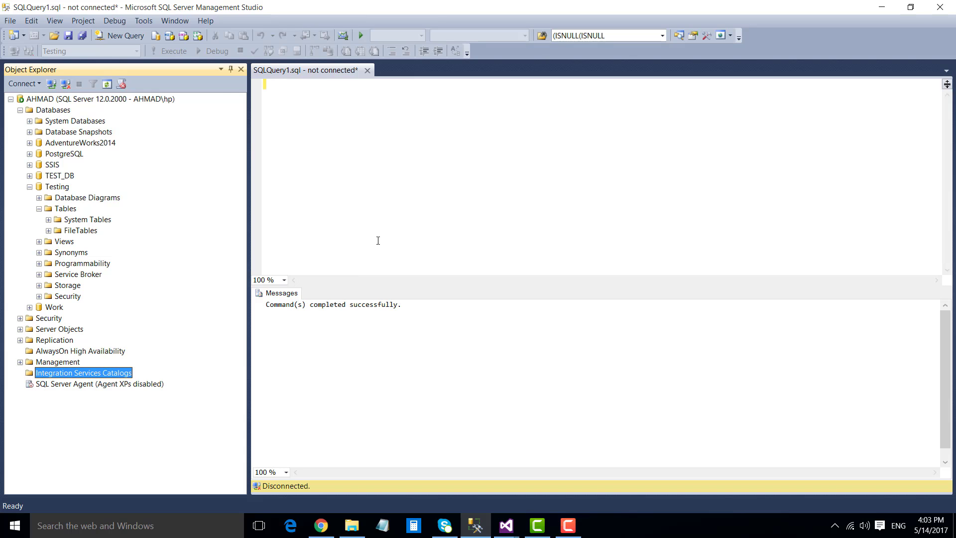
- Enter and retype the encryption password for the SSISDB catalog, create the catalog, and select it in the object tree
scroll(391, 278, "down", 3)
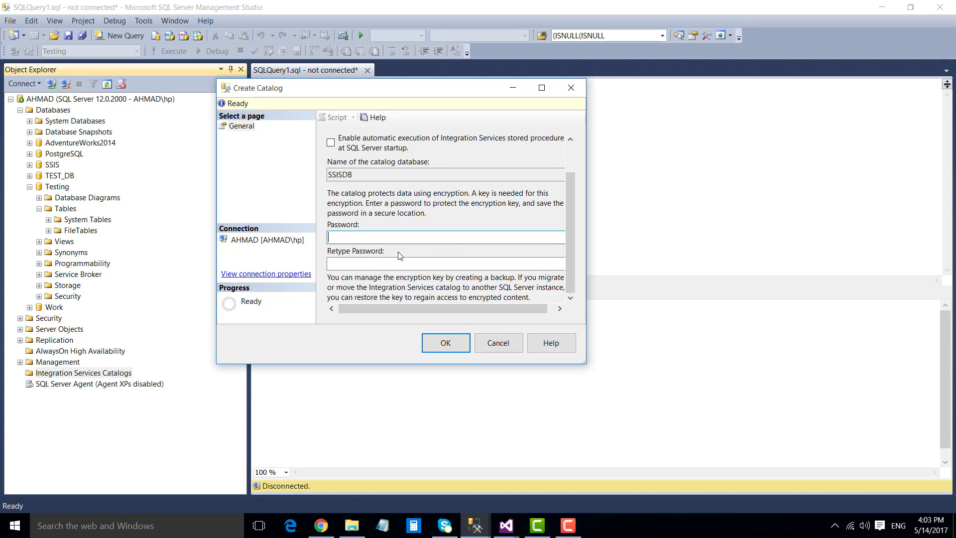
left_click(448, 235)
type("***")
left_click(421, 266)
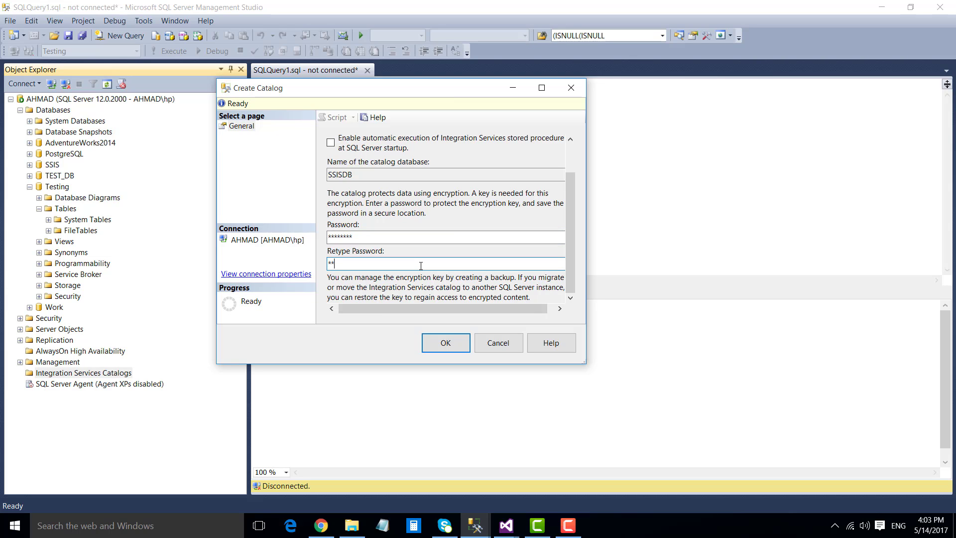
type("********")
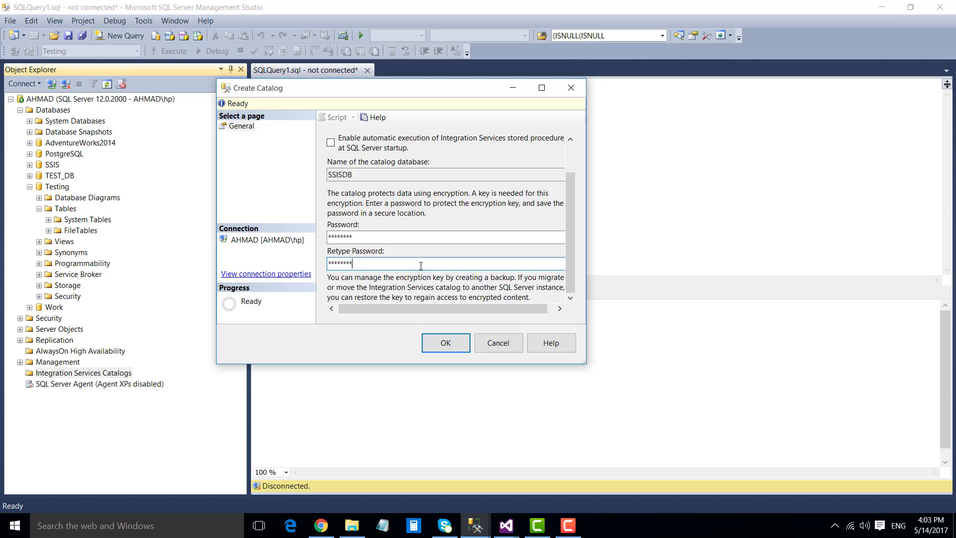
left_click(441, 343)
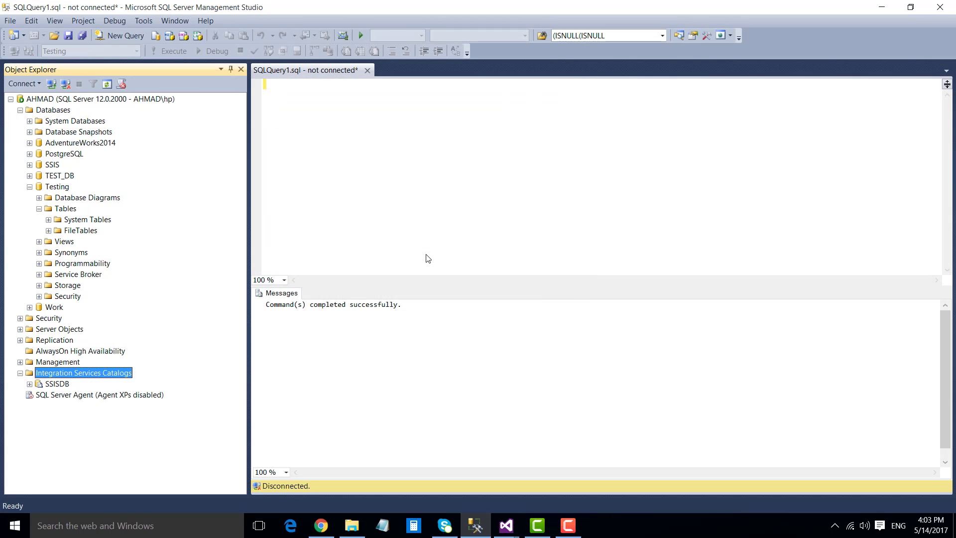
left_click(57, 384)
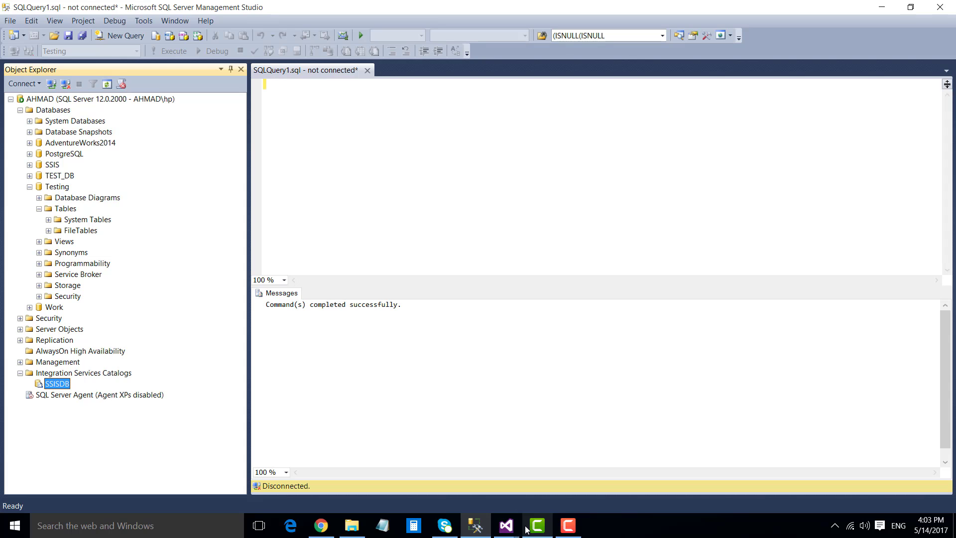
- Switch back to Visual Studio, create the folder ProjectParametersTest under SSISDB, and choose it as the deployment destination
left_click(505, 525)
left_click(549, 459)
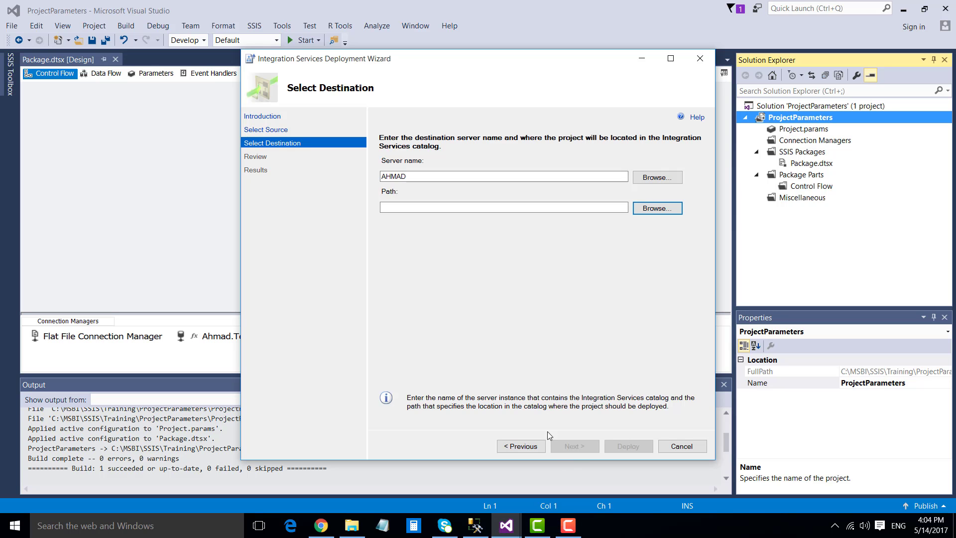
left_click(653, 209)
left_click(409, 210)
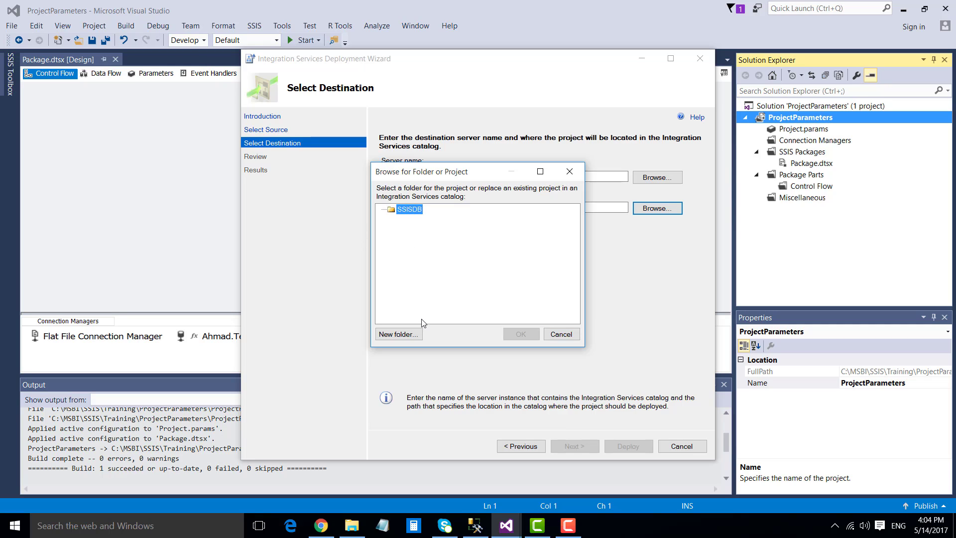
left_click(399, 334)
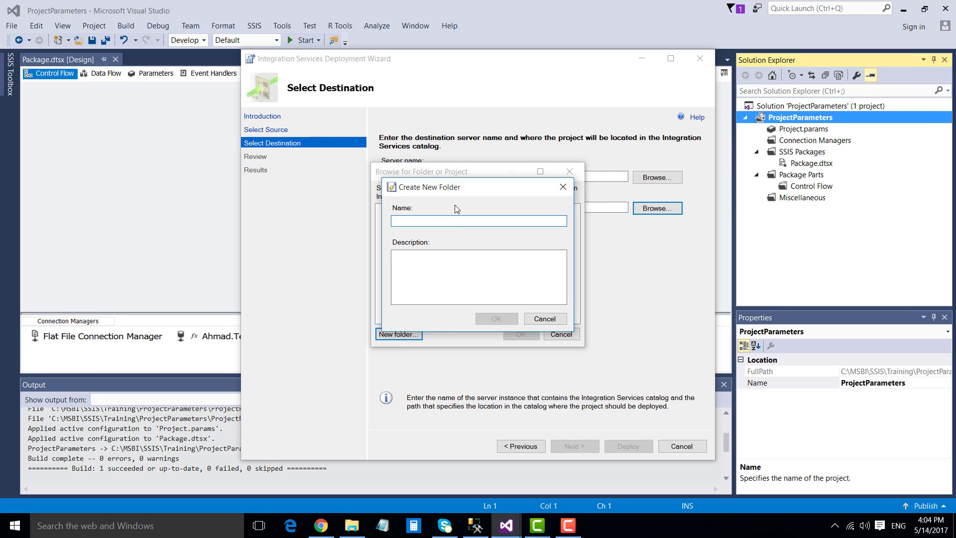
type("ProjectParam")
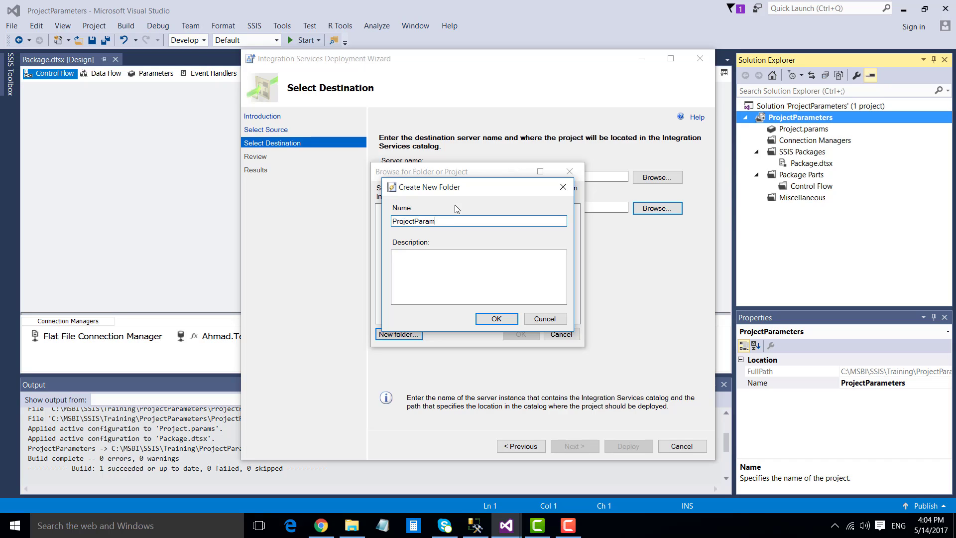
type("etersTest")
left_click(495, 319)
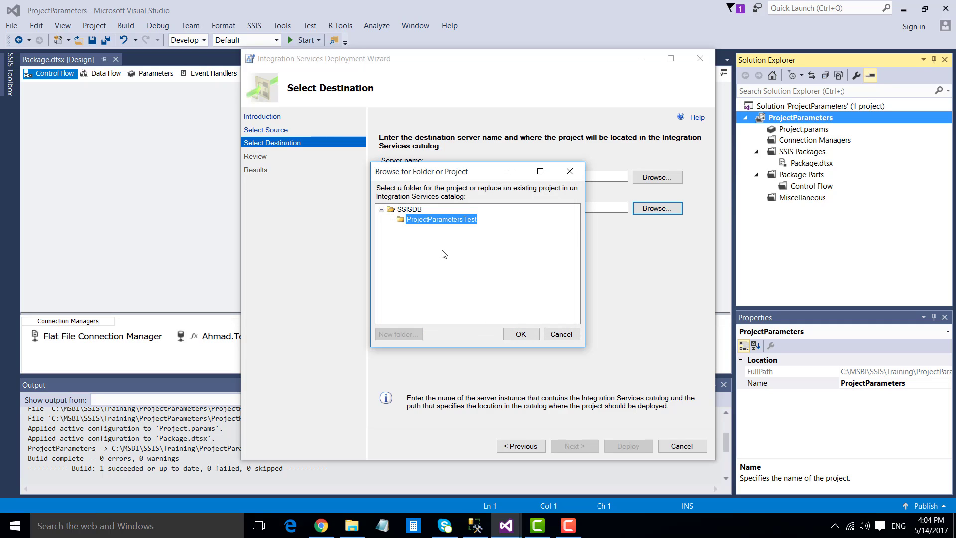
left_click(521, 334)
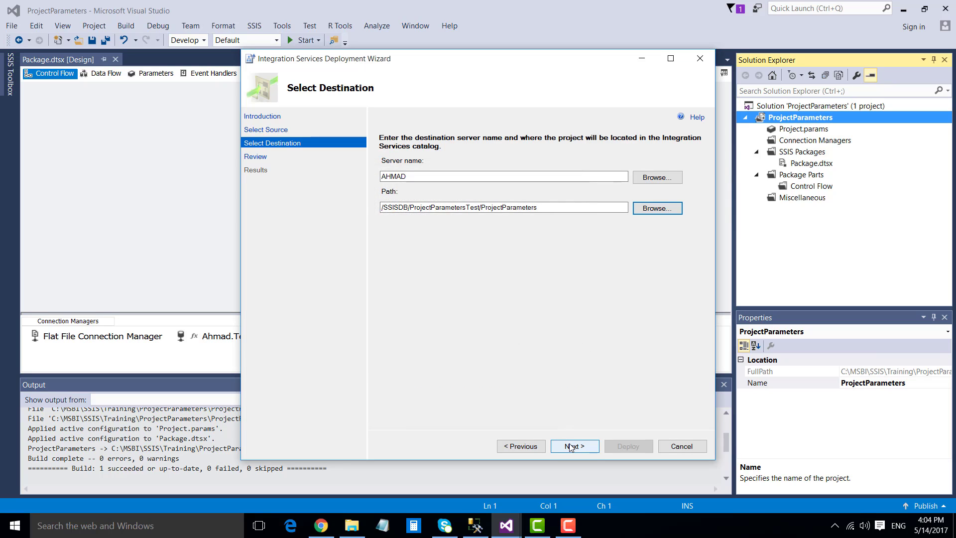
- Review the deployment summary, deploy the ProjectParameters project, and close the deployment wizard
left_click(571, 446)
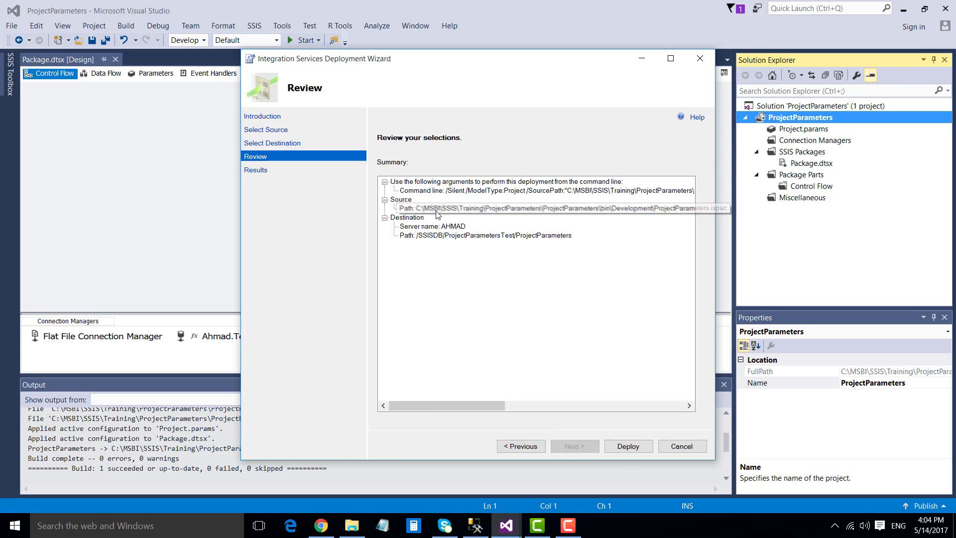
left_click(629, 447)
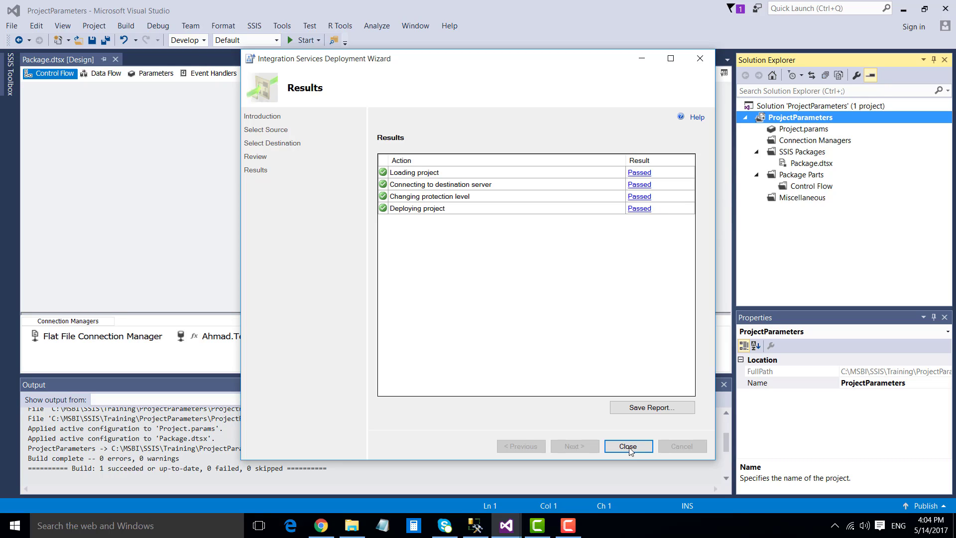
left_click(629, 448)
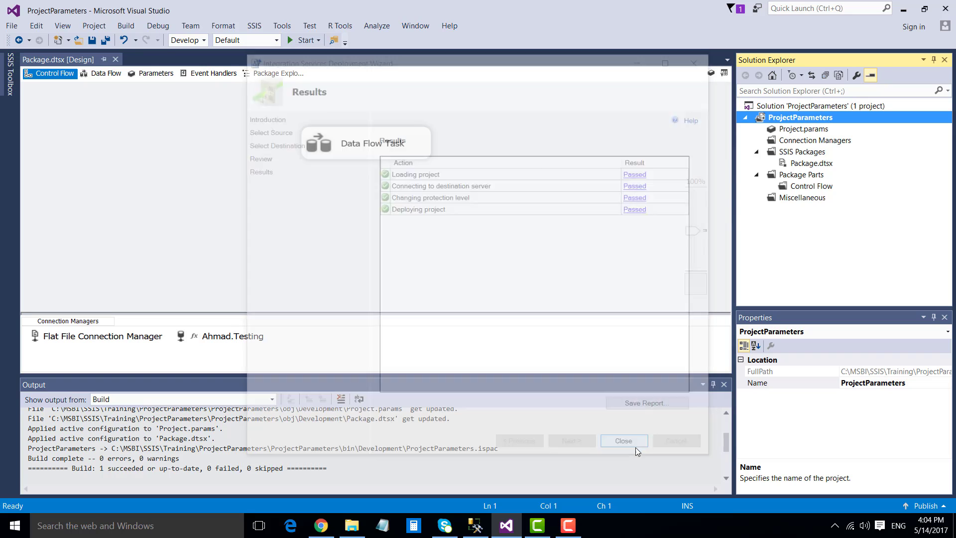
- Switch to SQL Server Management Studio, refresh the SSISDB catalog, and select its ProjectParametersTest folder
left_click(477, 526)
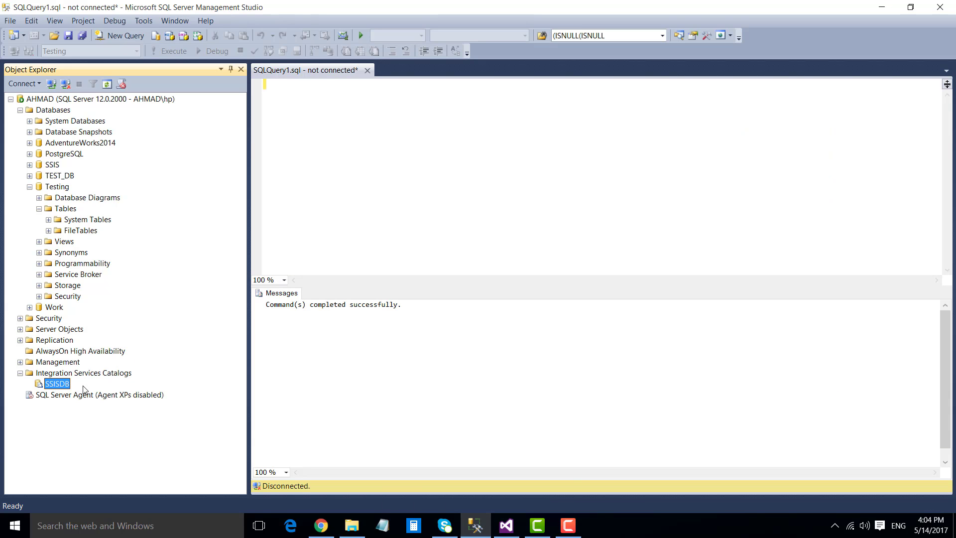
right_click(66, 385)
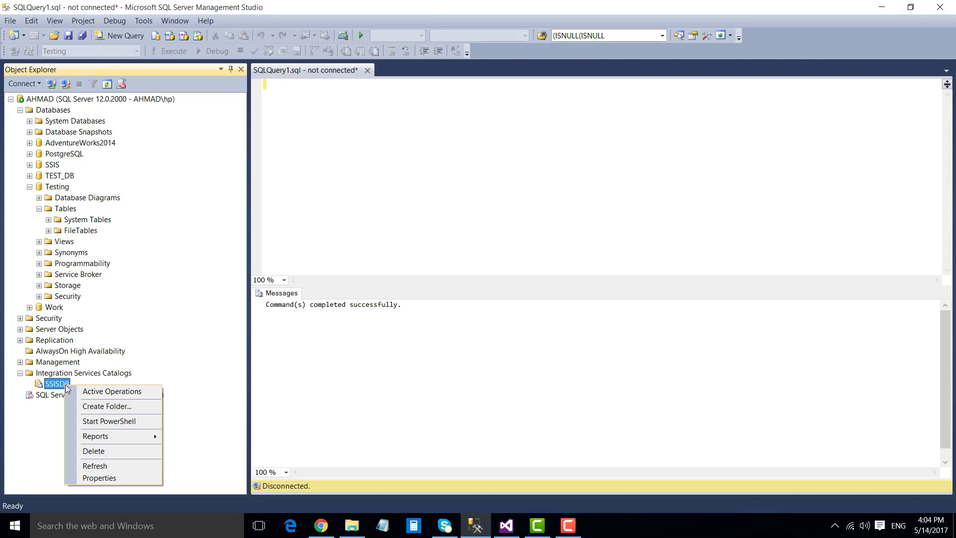
left_click(102, 466)
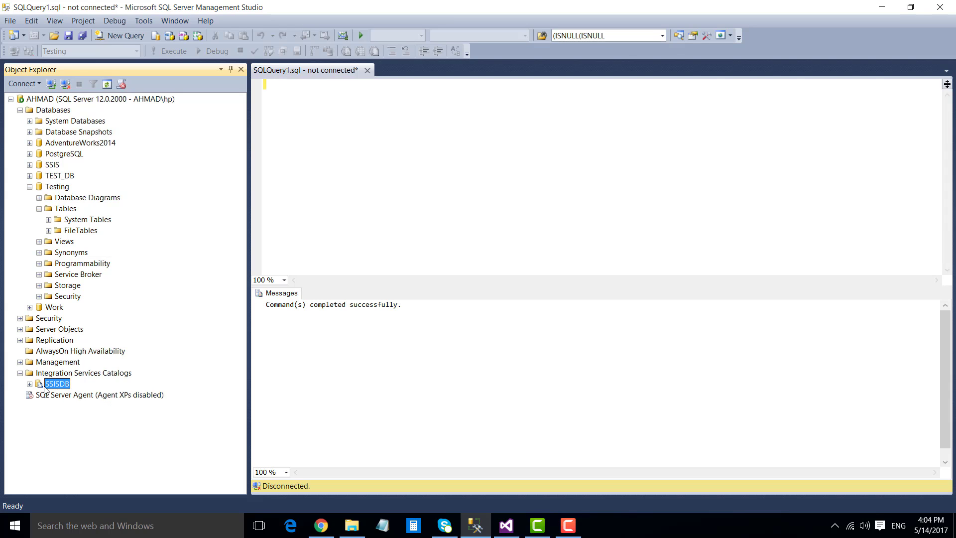
left_click(29, 385)
left_click(74, 395)
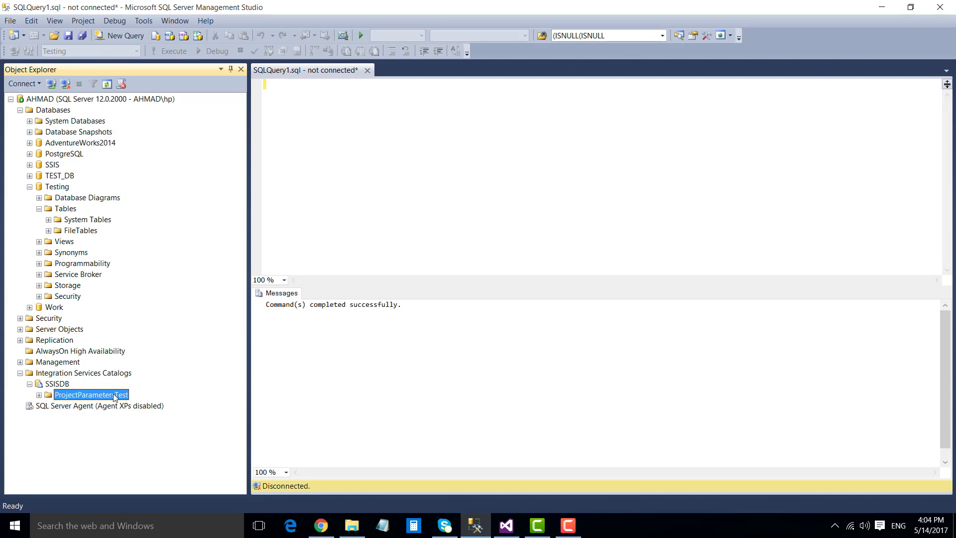
- Expand the ProjectParametersTest folder through Projects, ProjectParameters and Packages, and select the deployed Package.dtsx
left_click(38, 395)
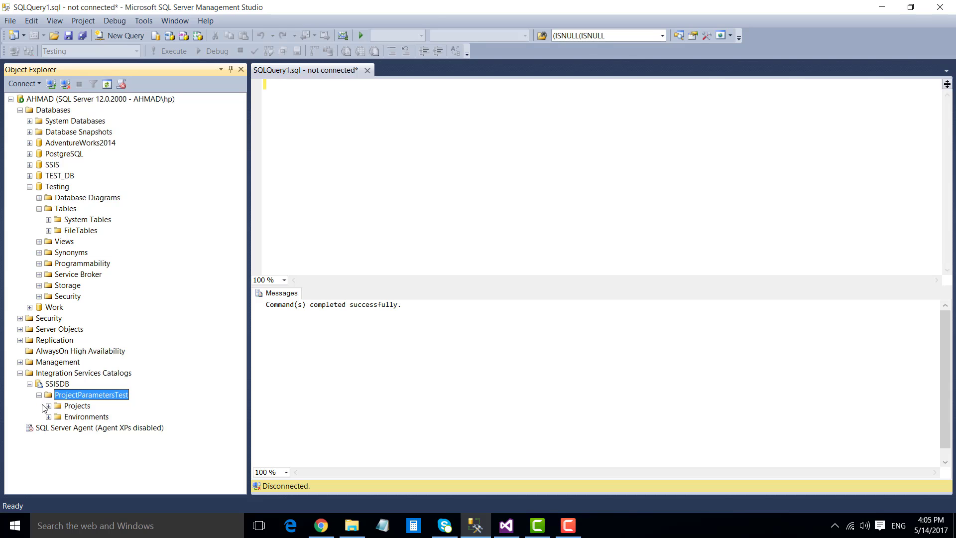
left_click(49, 405)
left_click(80, 406)
left_click(92, 419)
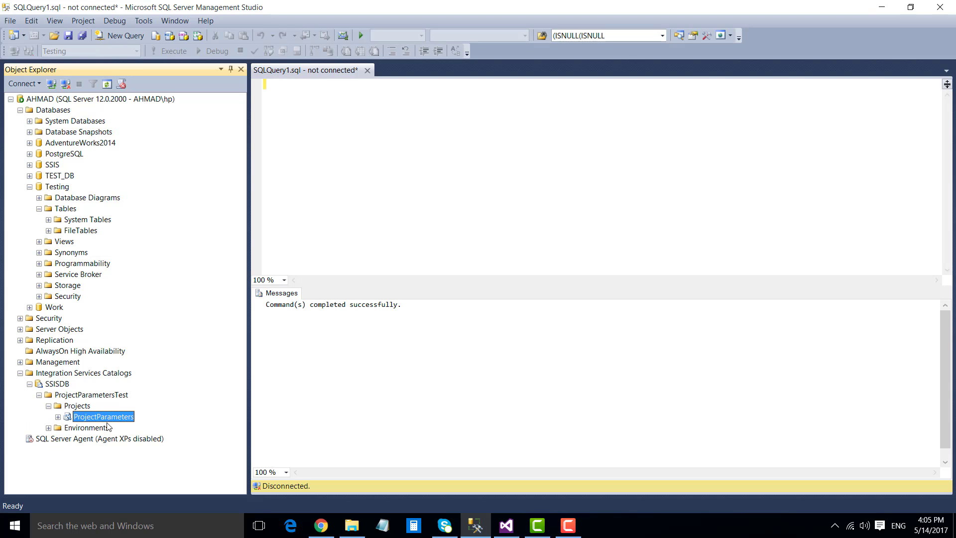
left_click(58, 416)
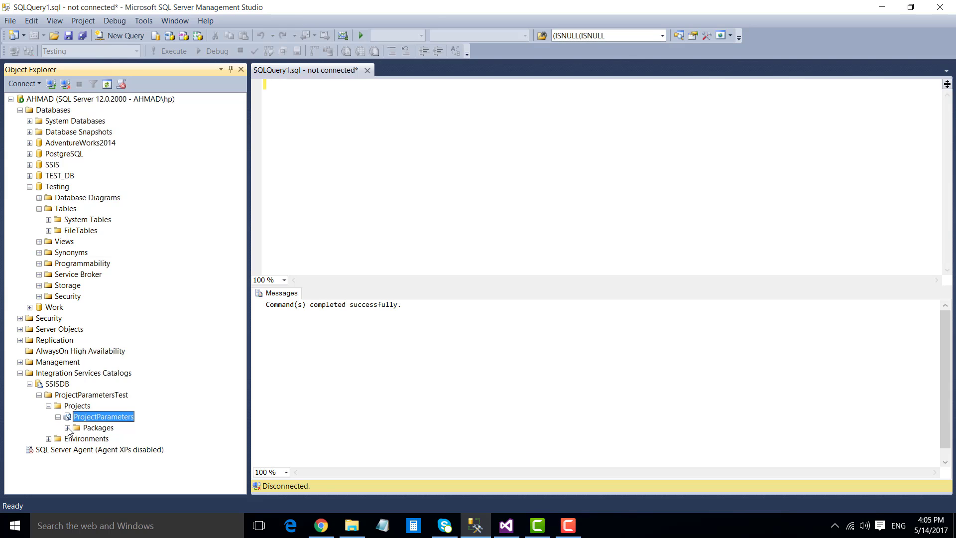
left_click(67, 427)
left_click(106, 440)
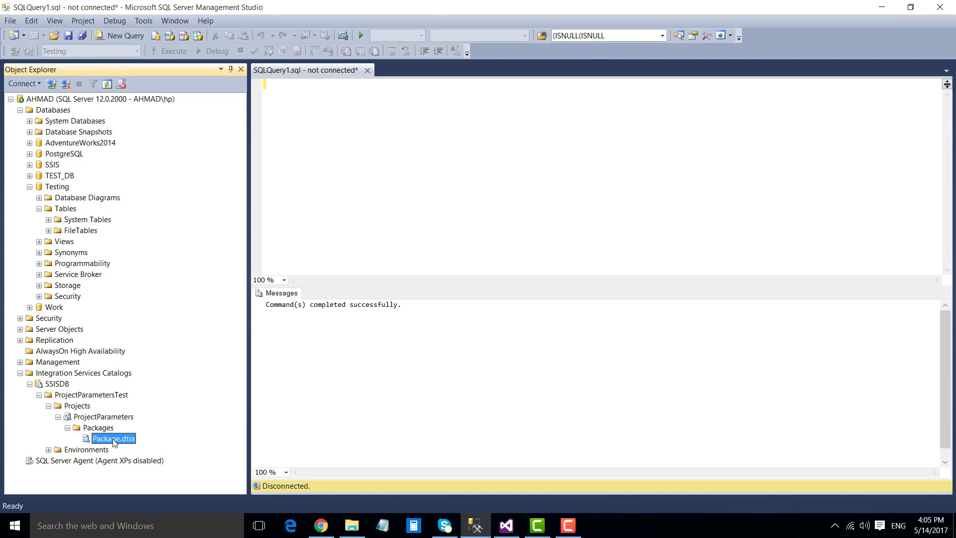
- Check the contents of the Environments folder under ProjectParametersTest
left_click(49, 449)
left_click(78, 451)
left_click(104, 438)
left_click(83, 450)
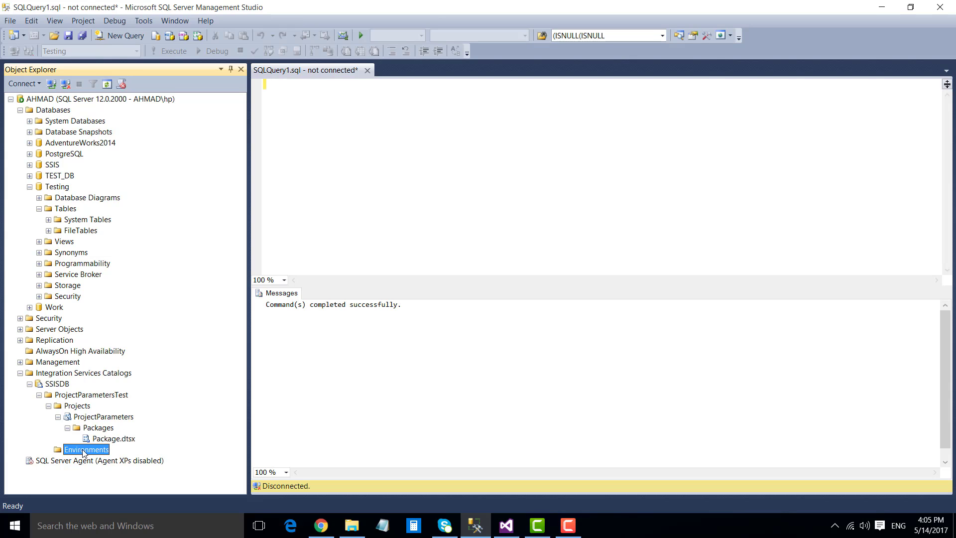
left_click(367, 207)
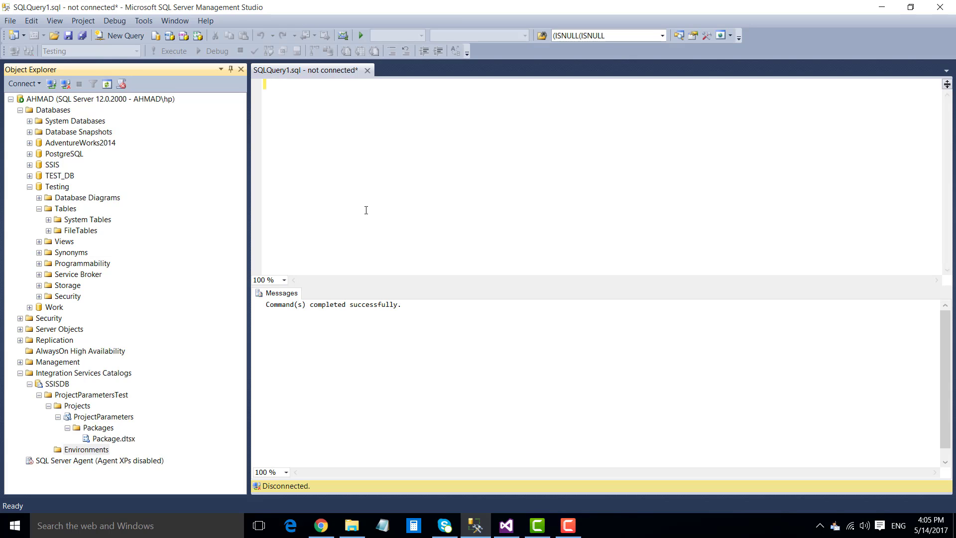
- Switch to Visual Studio to view the Data Flow Task, then open TestData.CSV from C:\Files in TextPad
left_click(513, 527)
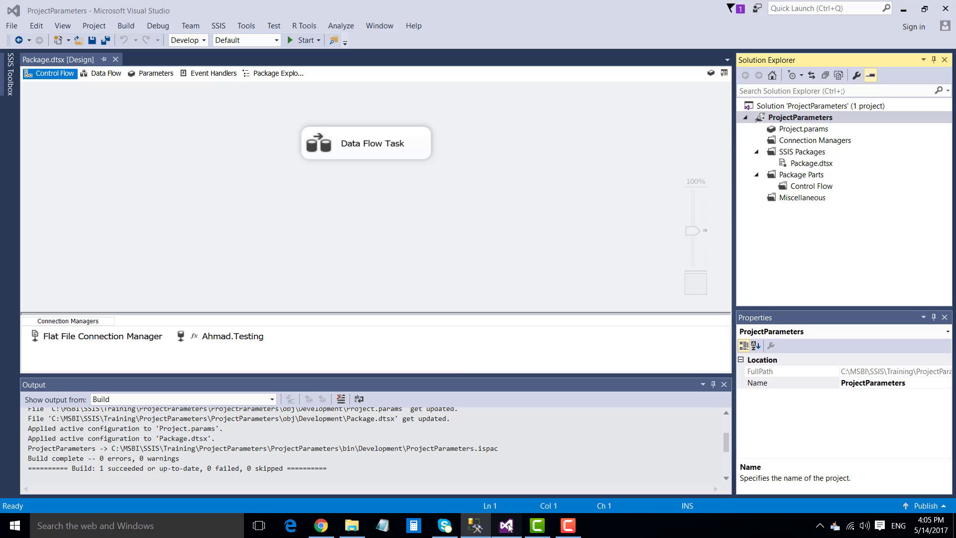
double_click(325, 147)
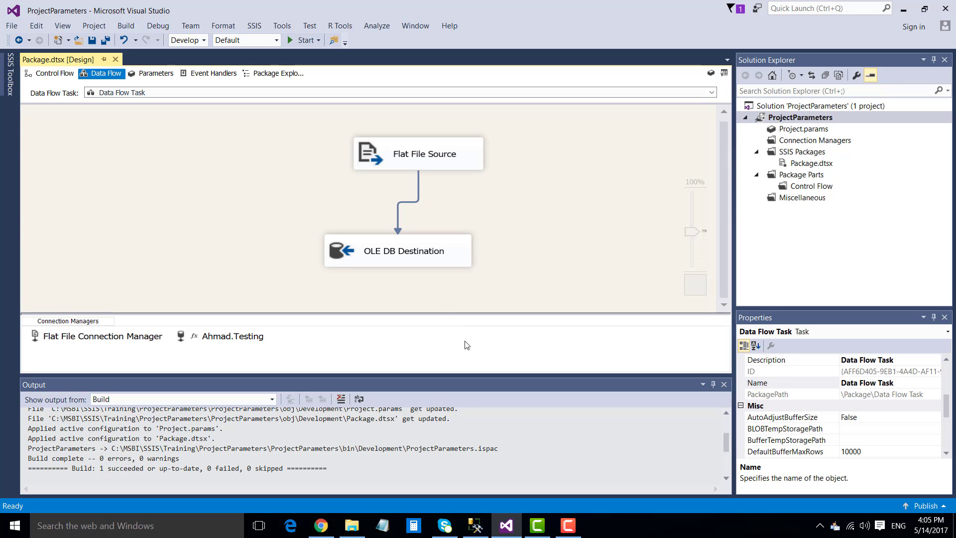
left_click(352, 525)
left_click(351, 144)
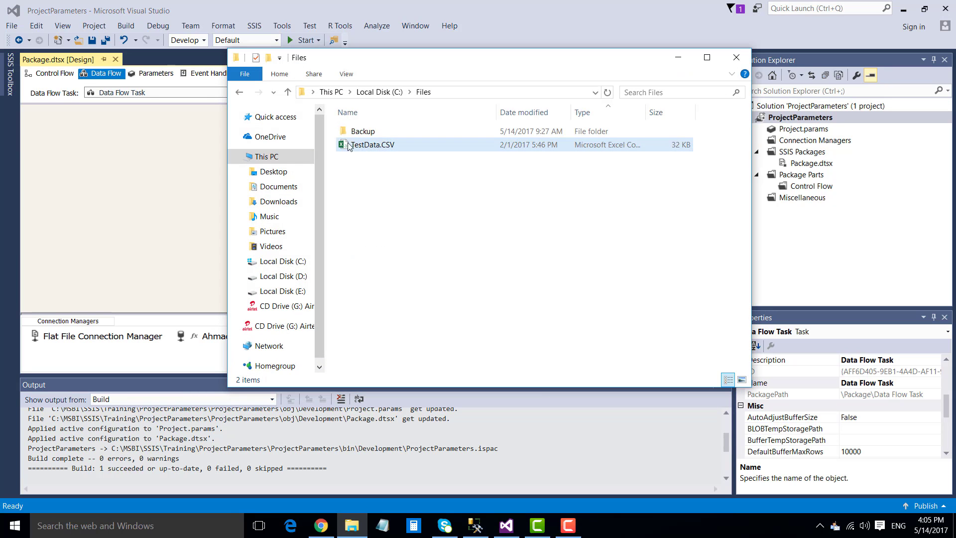
right_click(352, 145)
left_click(435, 188)
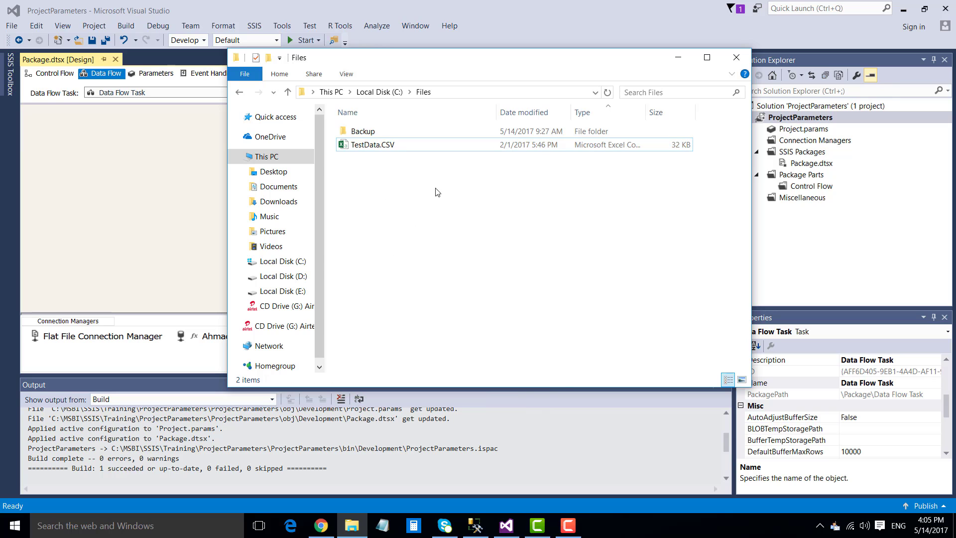
right_click(376, 149)
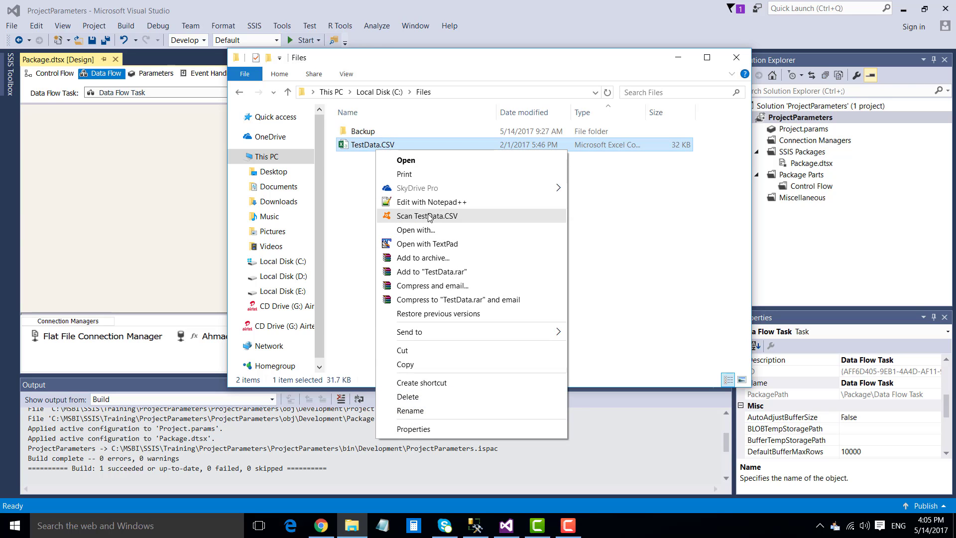
left_click(431, 245)
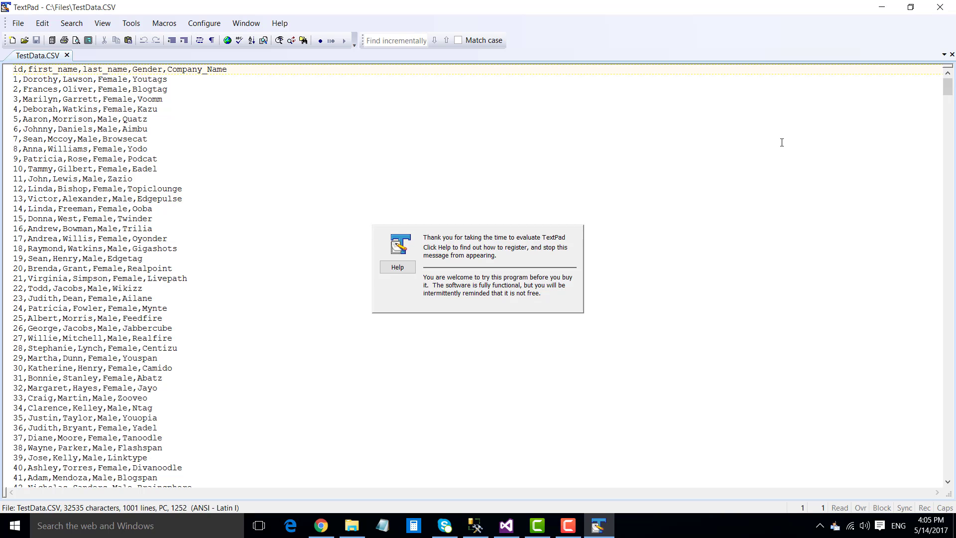
- Examine the last record and the header row of TestData.CSV, then close TextPad
left_click_drag(947, 87, 947, 468)
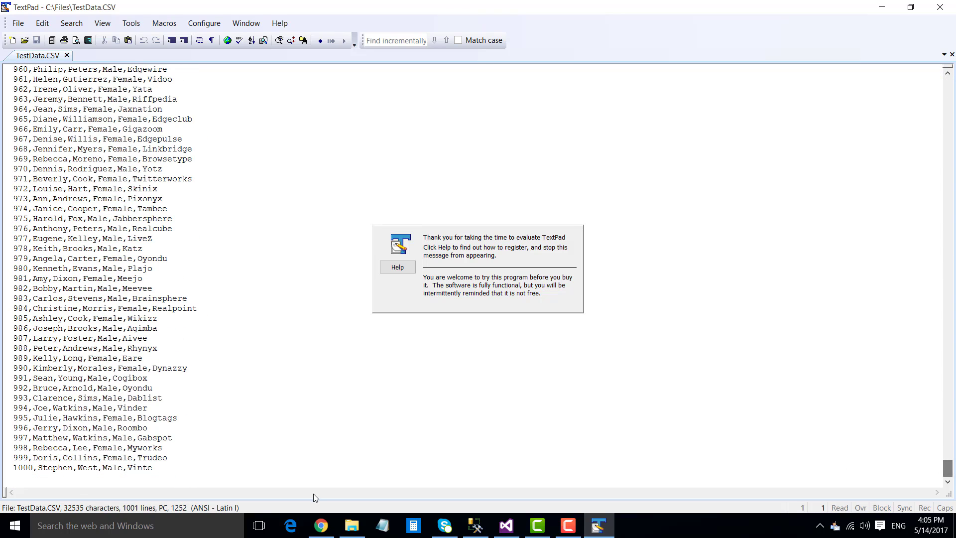
left_click(158, 466)
left_click(127, 466)
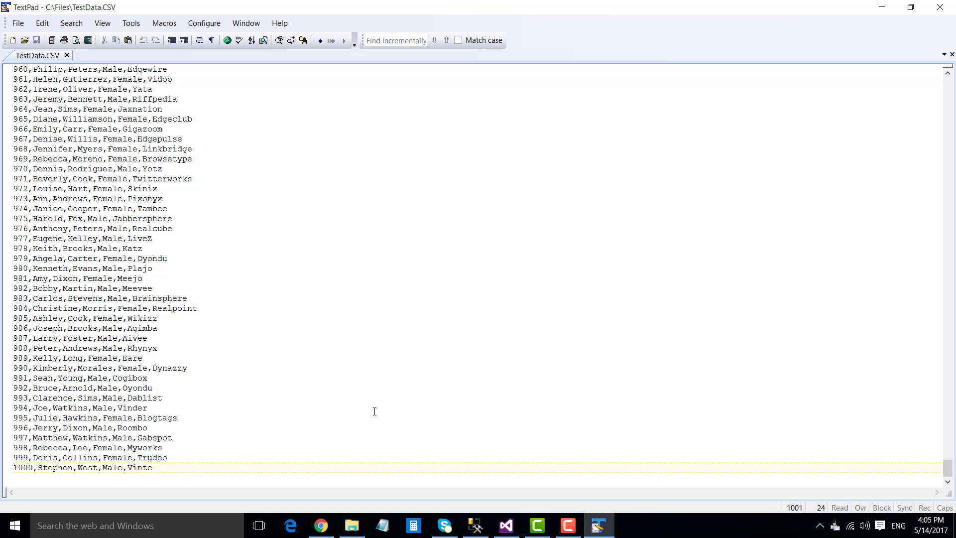
key("ctrl+Home")
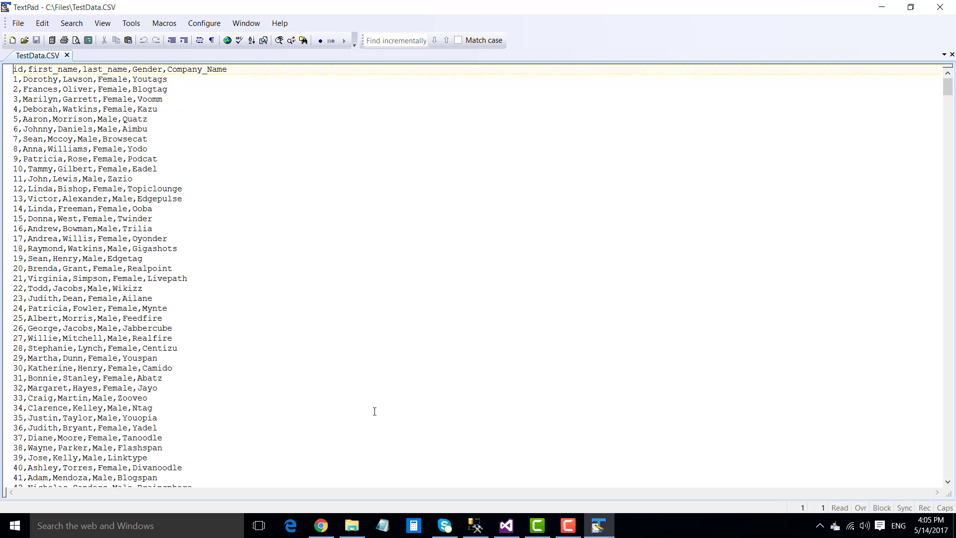
key("shift+End")
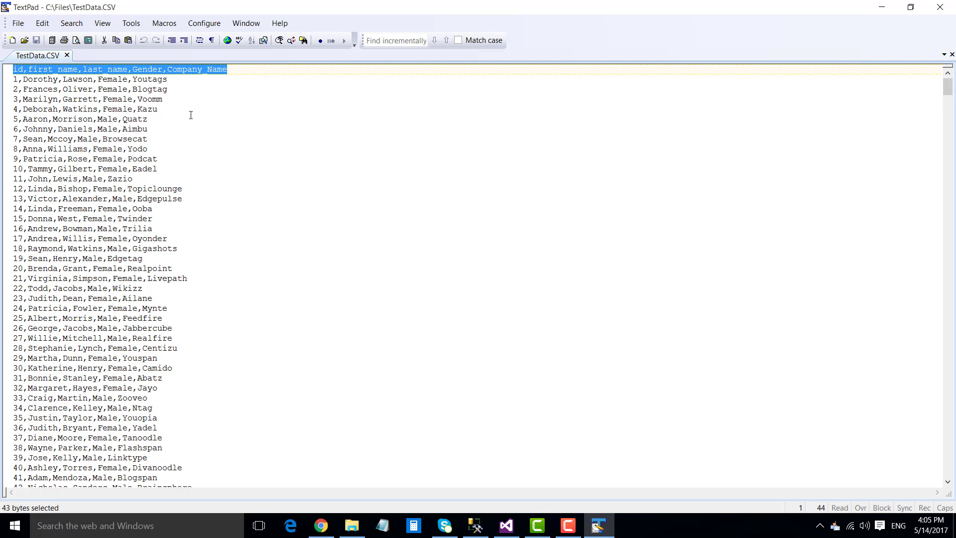
left_click(939, 7)
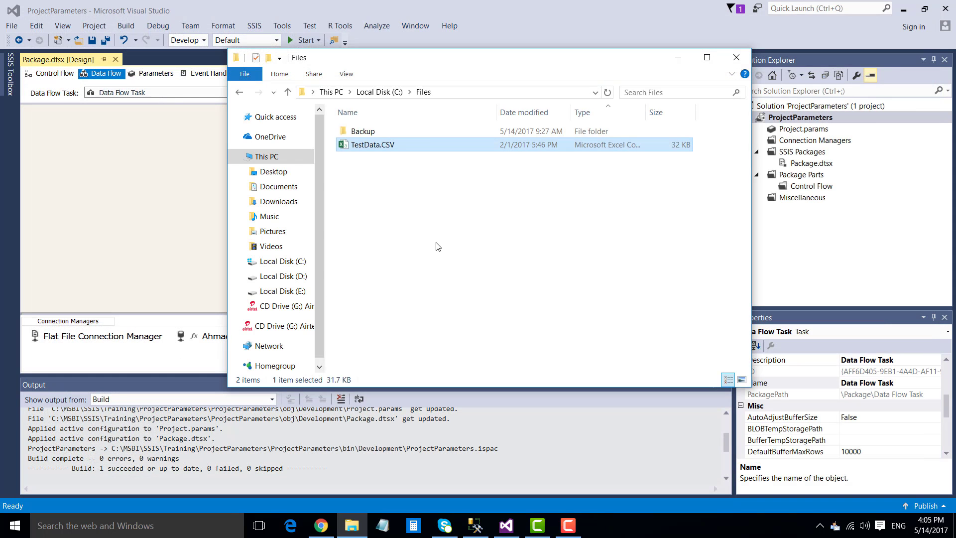
- Start executing Package.dtsx from the ProjectParameters project in the SSISDB catalog in SQL Server Management Studio
left_click(80, 205)
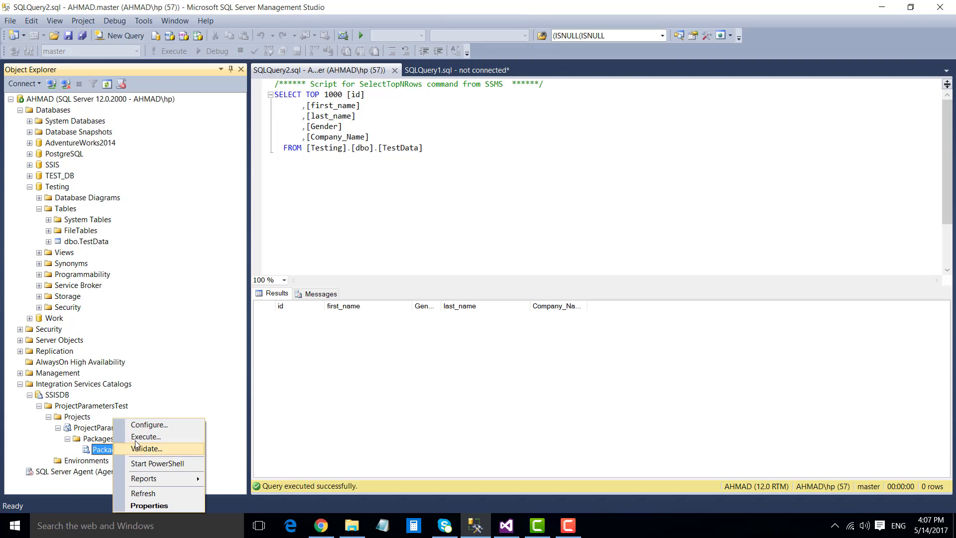
left_click(158, 440)
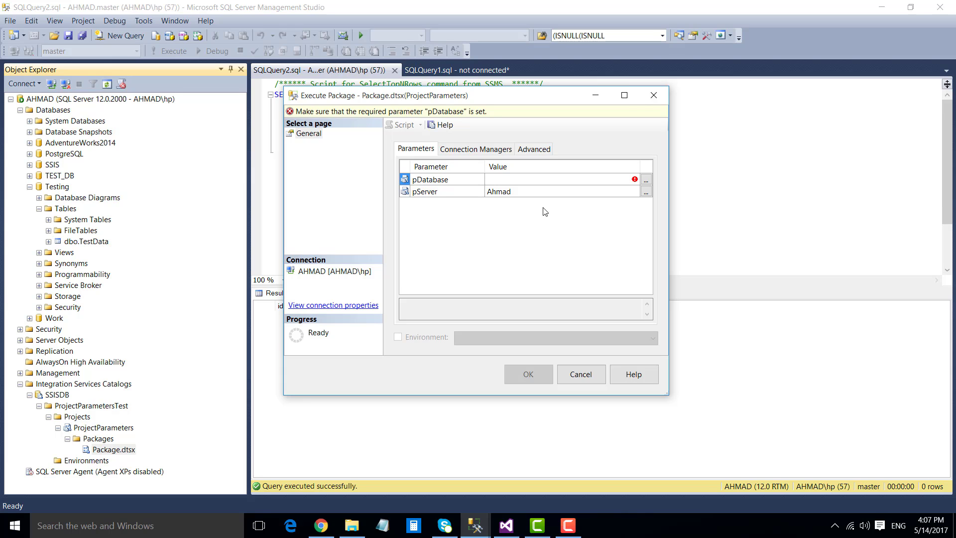
key("Escape")
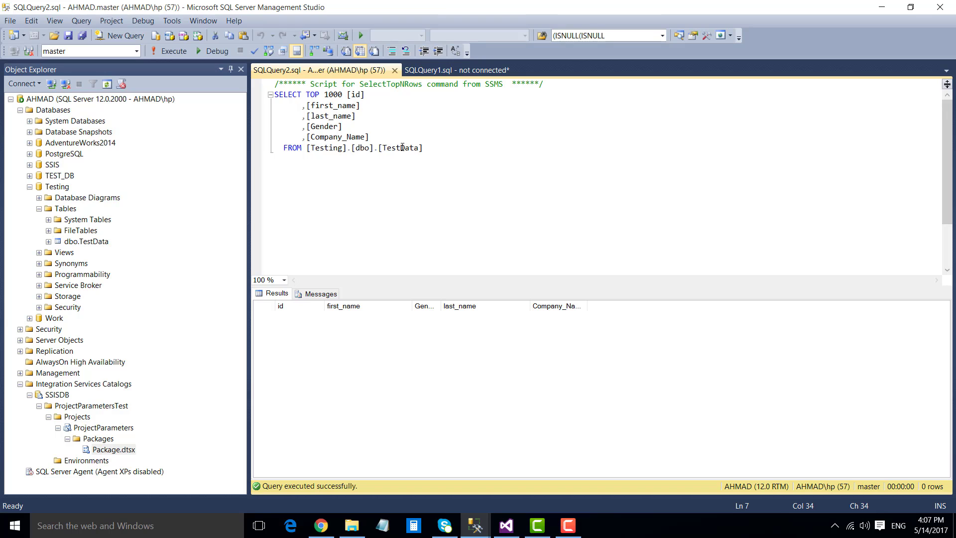
- Remove TOP 1000 from the SELECT query on Testing.dbo.TestData and return to the Execute Package dialog
left_click_drag(305, 94, 353, 96)
key("Delete")
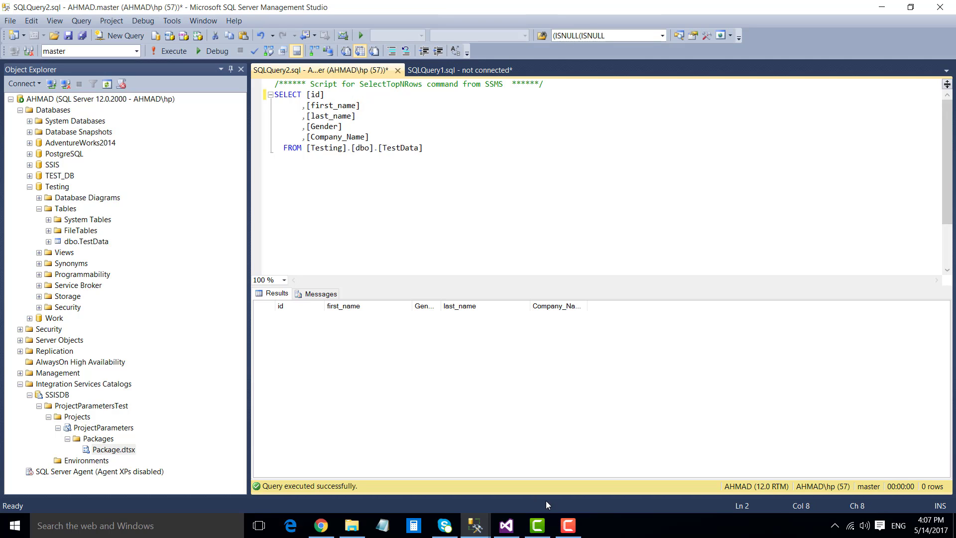
mouse_move(475, 526)
left_click(572, 463)
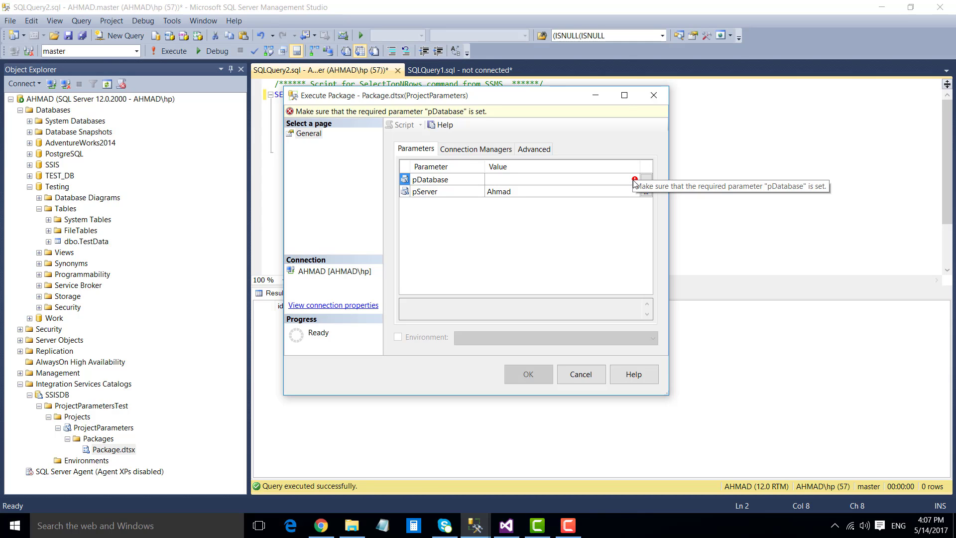
- Switch to Visual Studio, check the Required settings in Project.params, and return to the Execute Package dialog
left_click(506, 525)
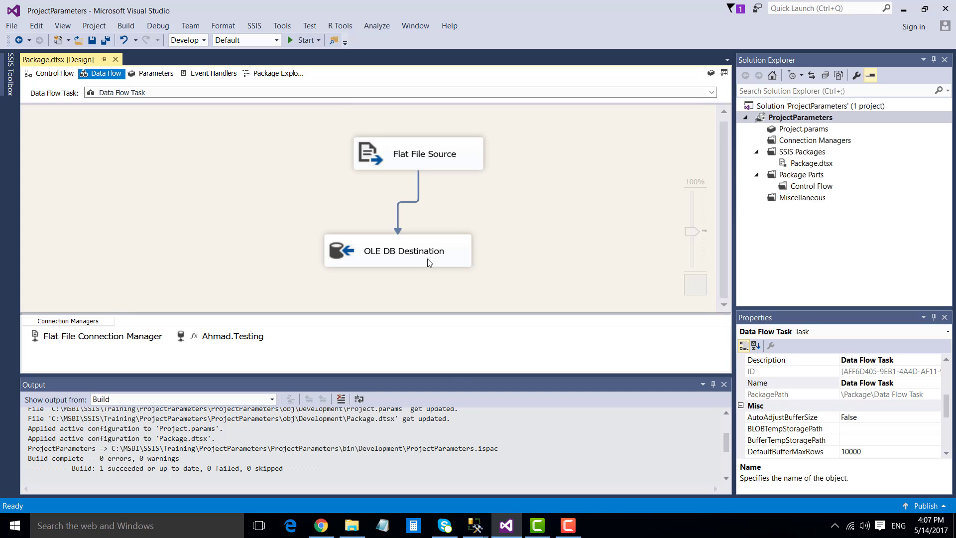
double_click(803, 128)
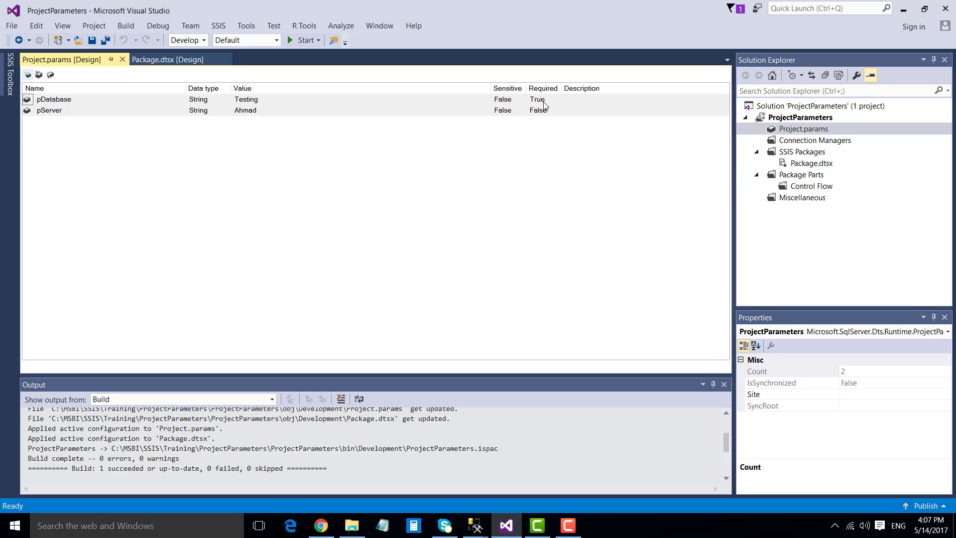
mouse_move(476, 526)
left_click(545, 462)
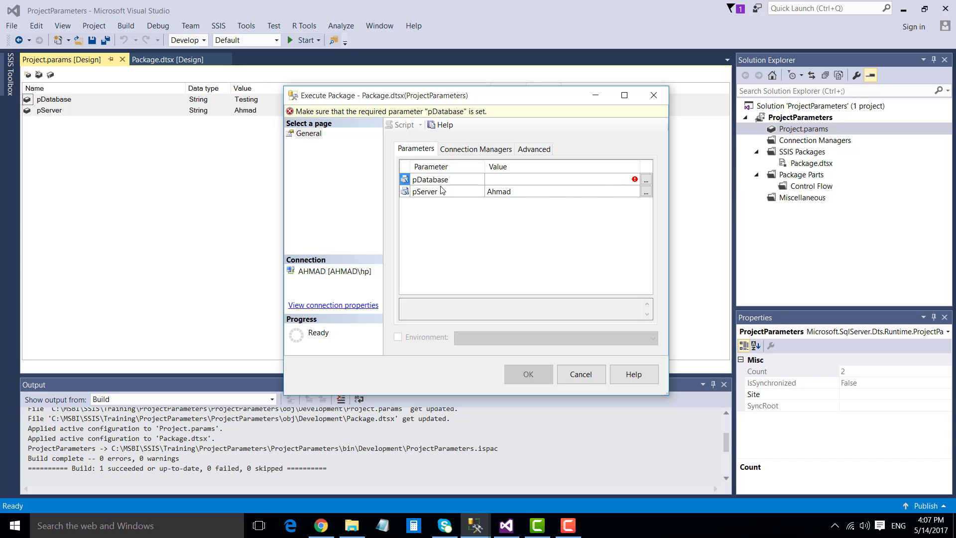
- Set the pDatabase parameter to Testing for this execution and run the package
left_click(522, 194)
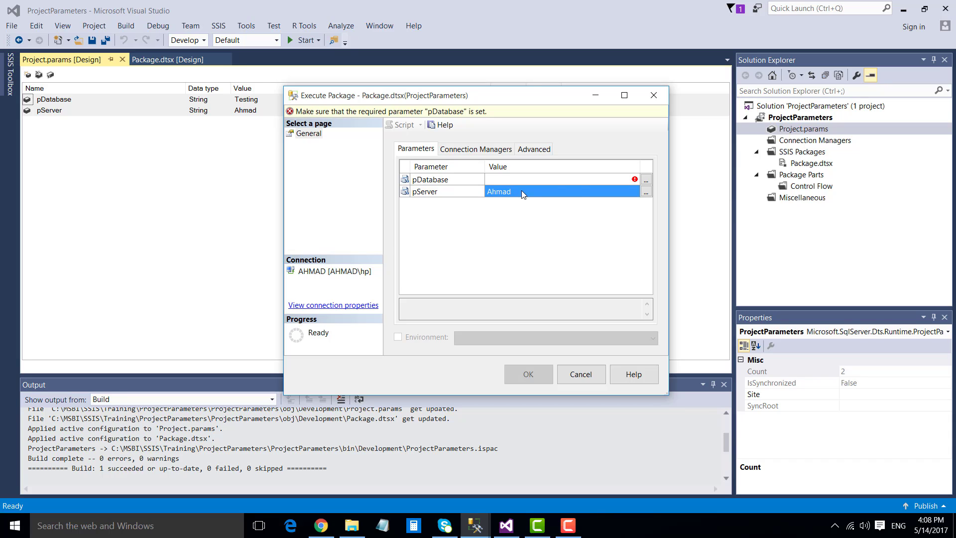
left_click(646, 181)
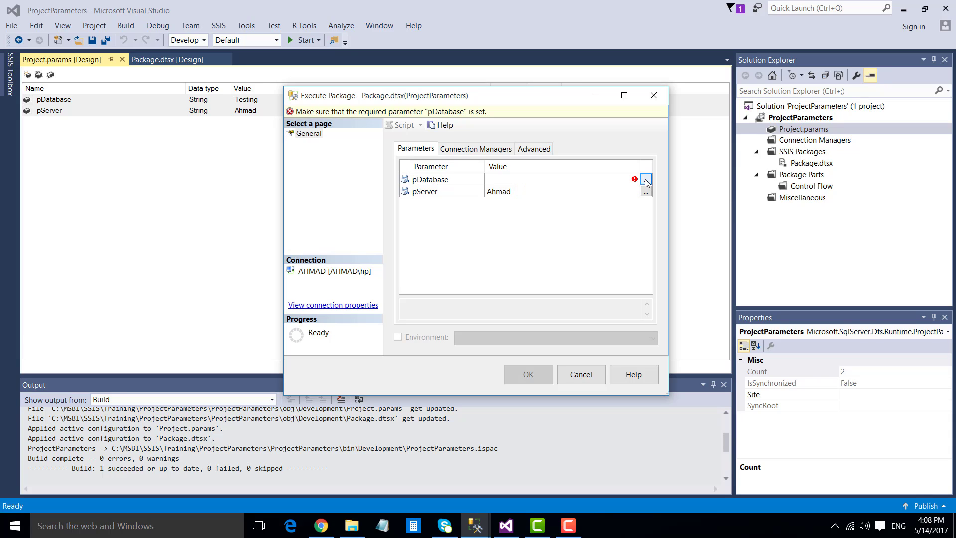
left_click(646, 181)
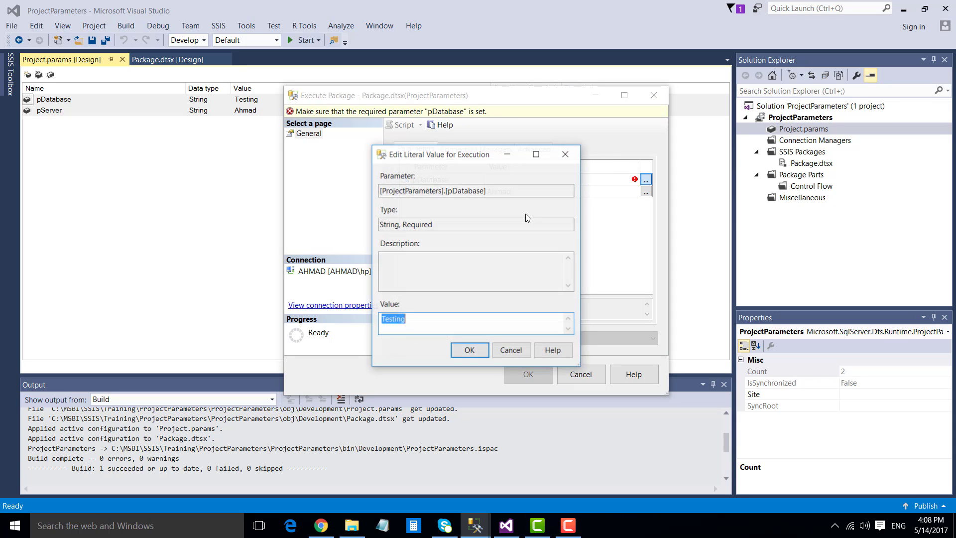
left_click(433, 321)
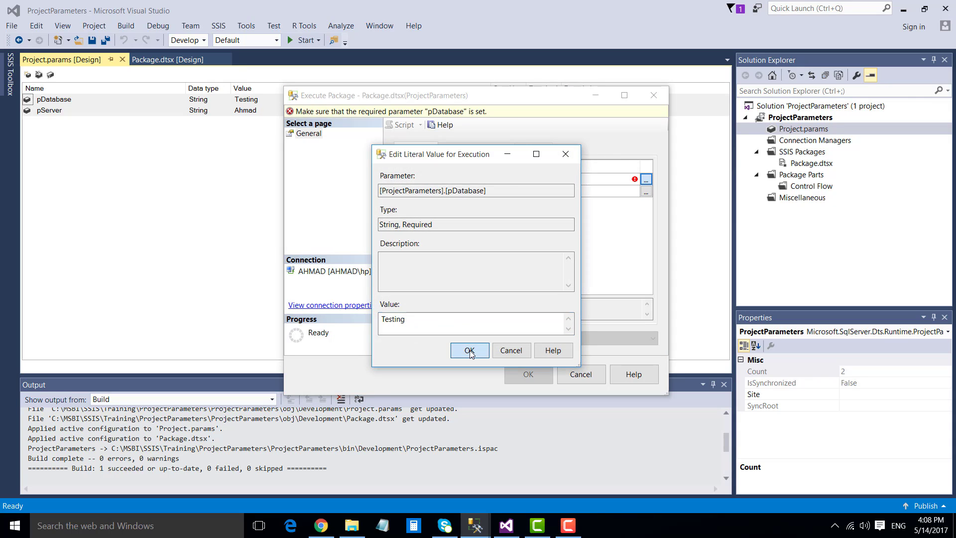
left_click(468, 350)
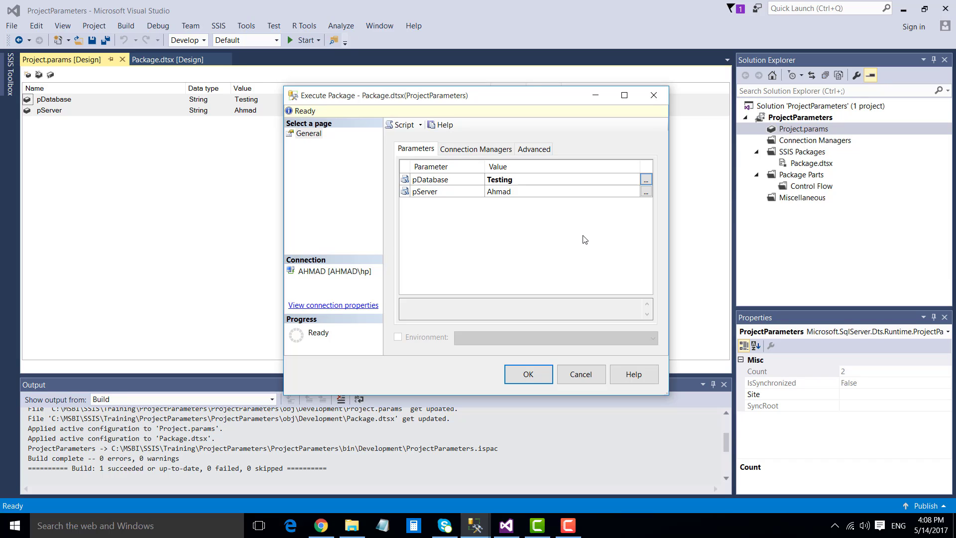
left_click(528, 379)
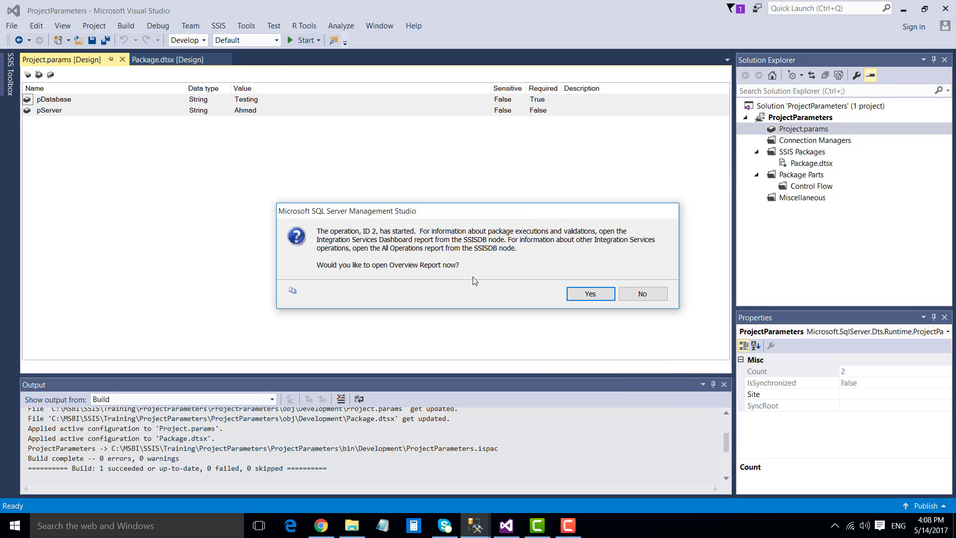
- Open the execution's Overview report, then rerun the SELECT query on Testing.dbo.TestData and review the loaded rows through to the end
left_click(590, 294)
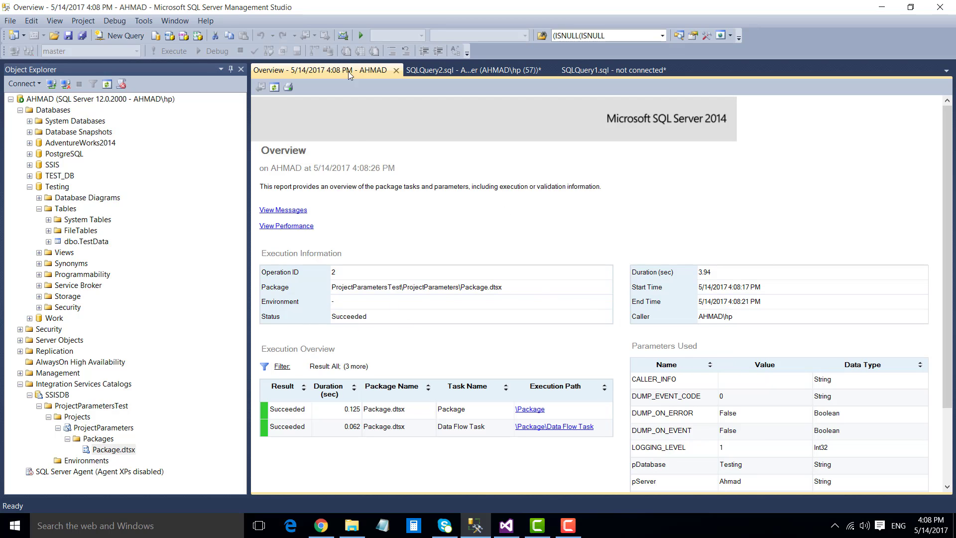
left_click(473, 69)
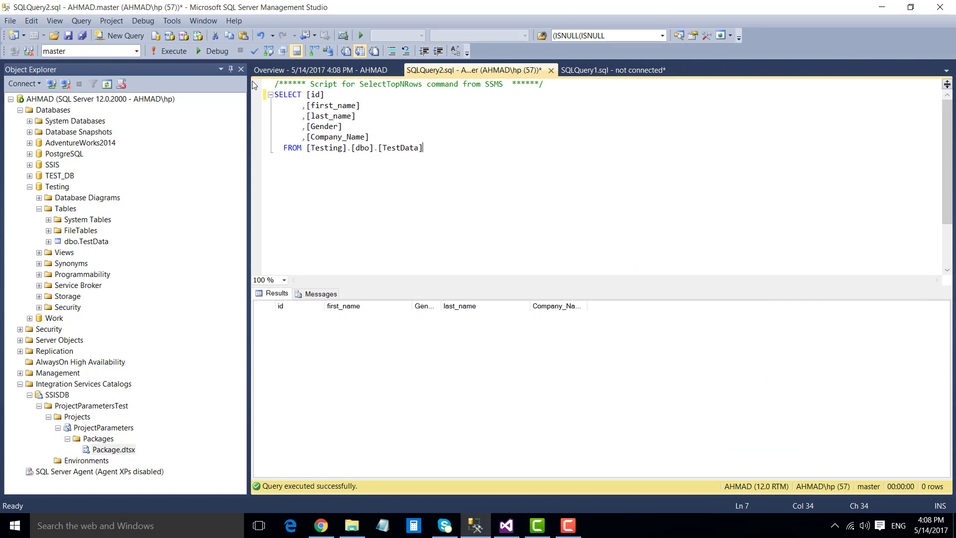
left_click(177, 55)
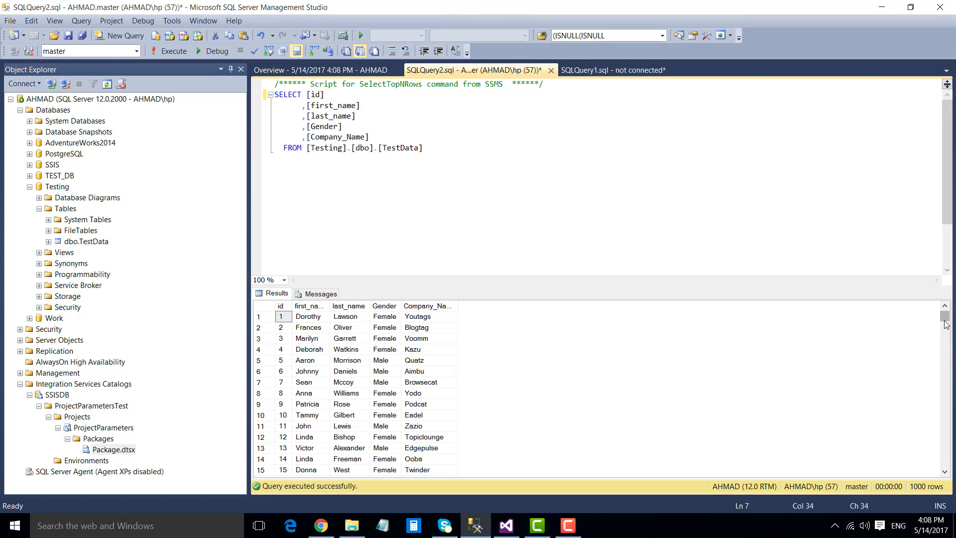
left_click_drag(944, 316, 939, 475)
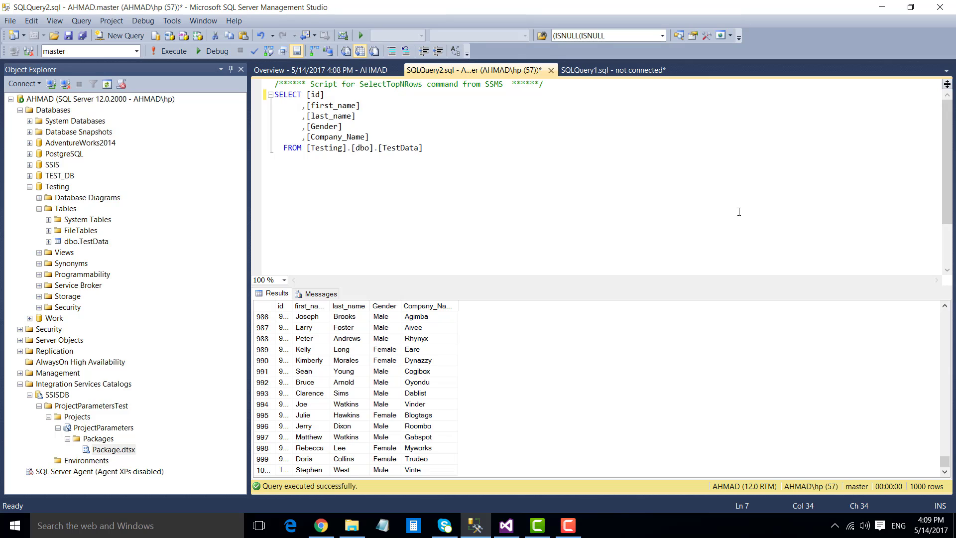
- Create an environment named testenv in the ProjectParametersTest folder of the SSISDB catalog
right_click(86, 463)
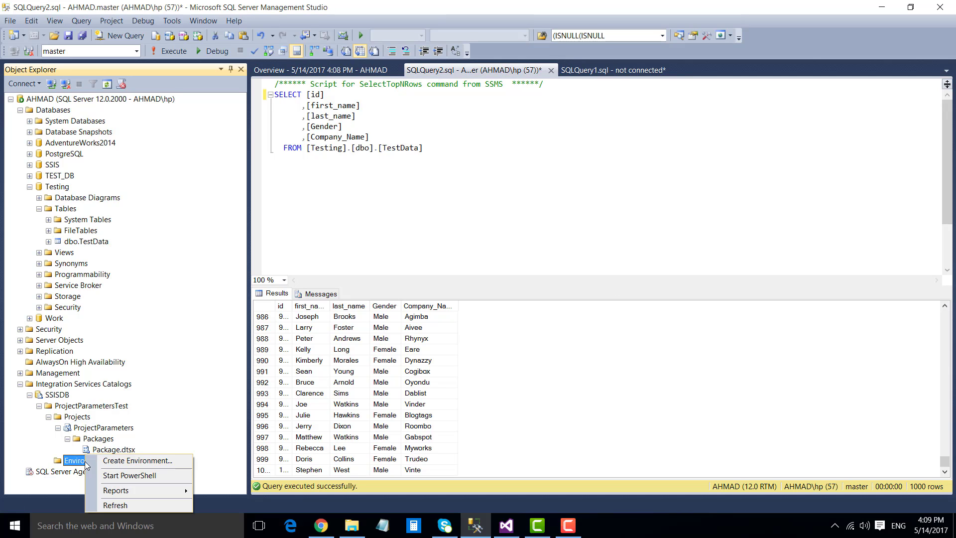
left_click(138, 461)
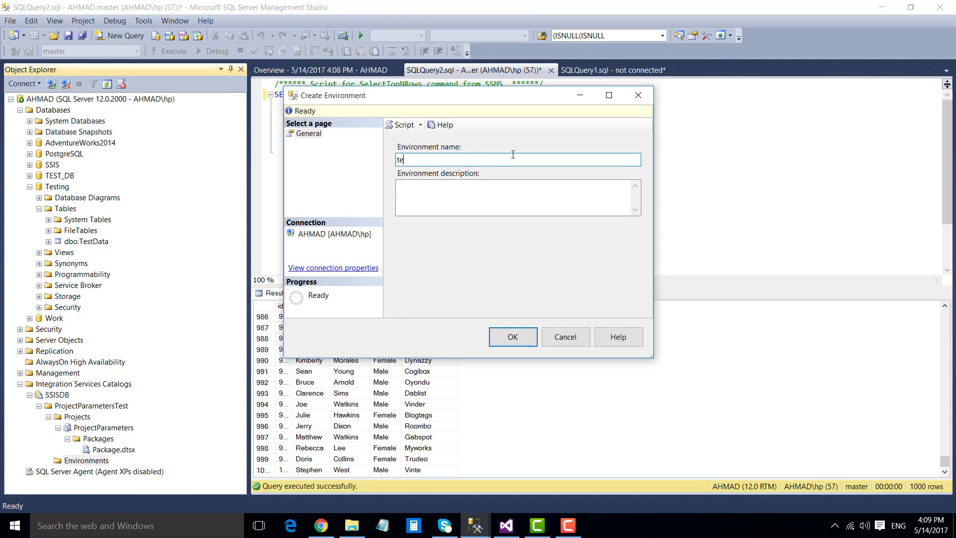
type("testenv")
left_click(512, 339)
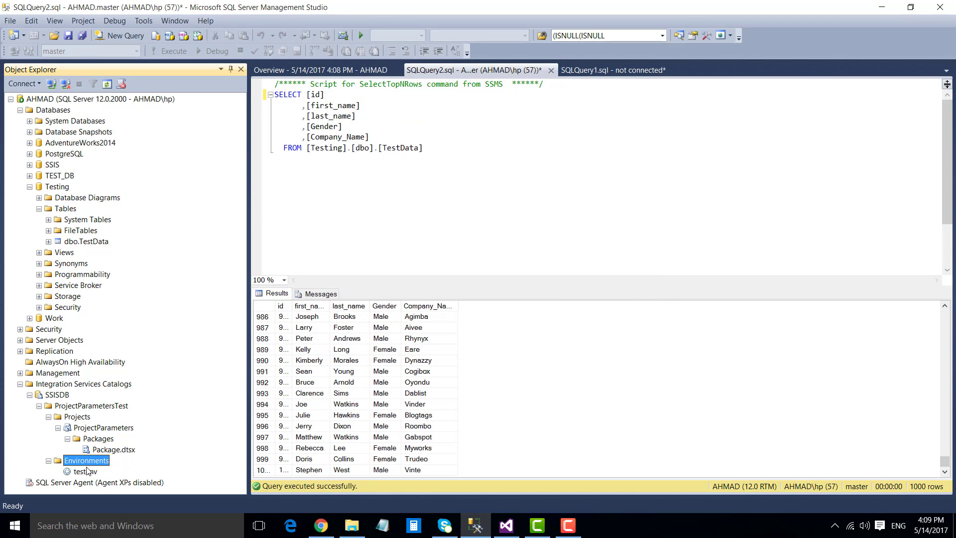
- Add a String variable named Server to the testenv environment, with the SQL Server instance name as its value
right_click(88, 476)
left_click(133, 507)
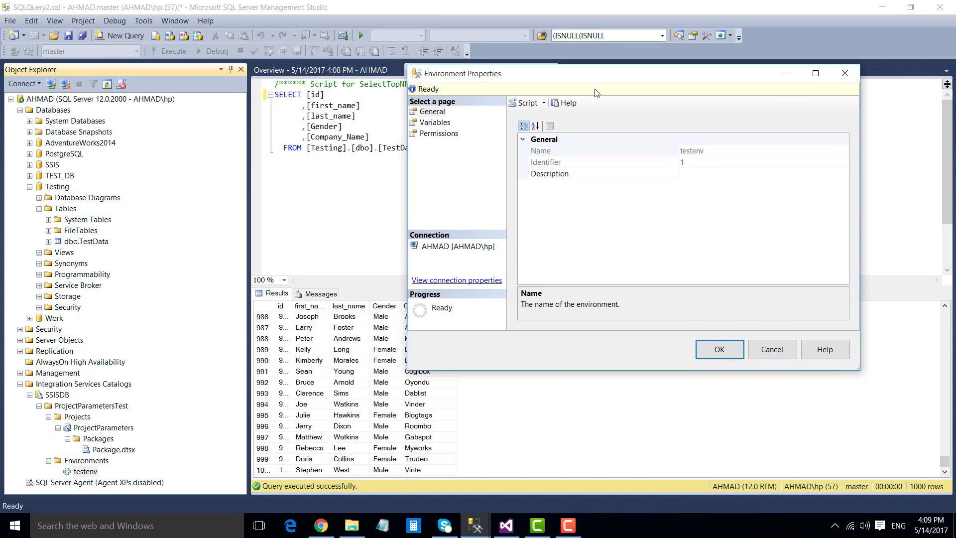
left_click(429, 140)
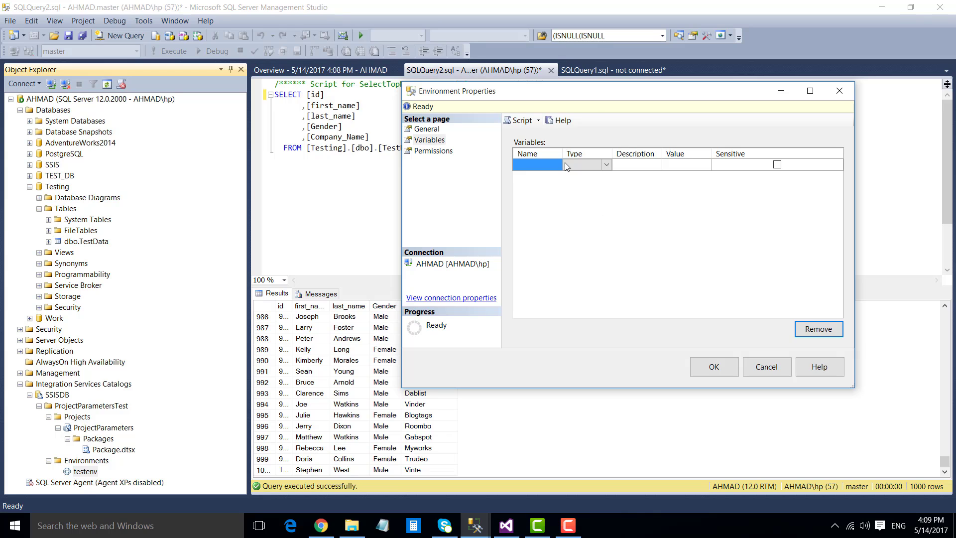
left_click_drag(582, 102, 497, 174)
left_click_drag(476, 225, 504, 224)
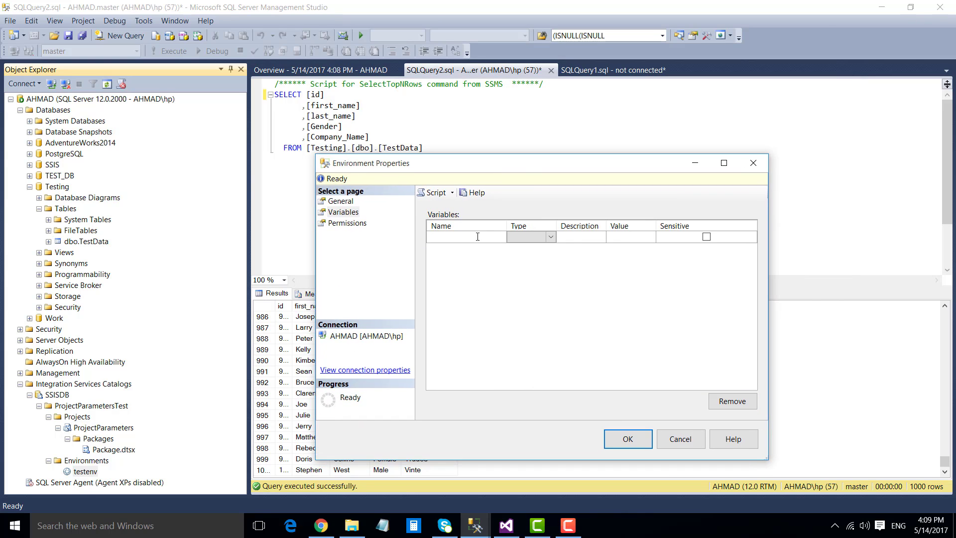
type("Server")
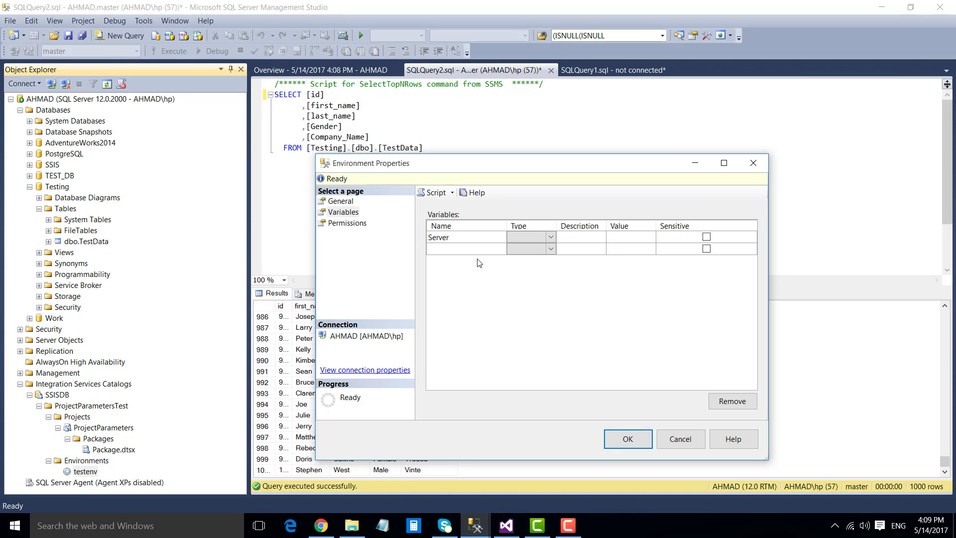
left_click(550, 238)
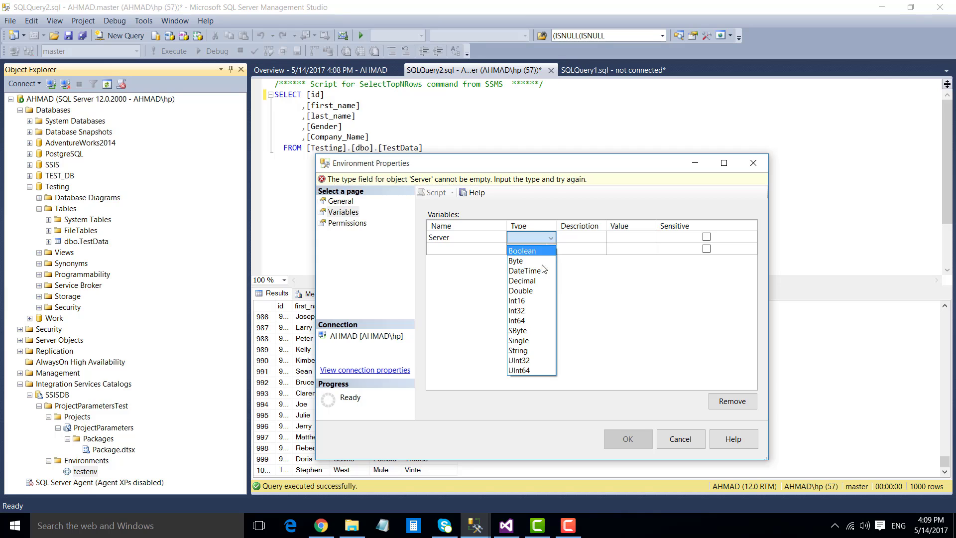
left_click(531, 350)
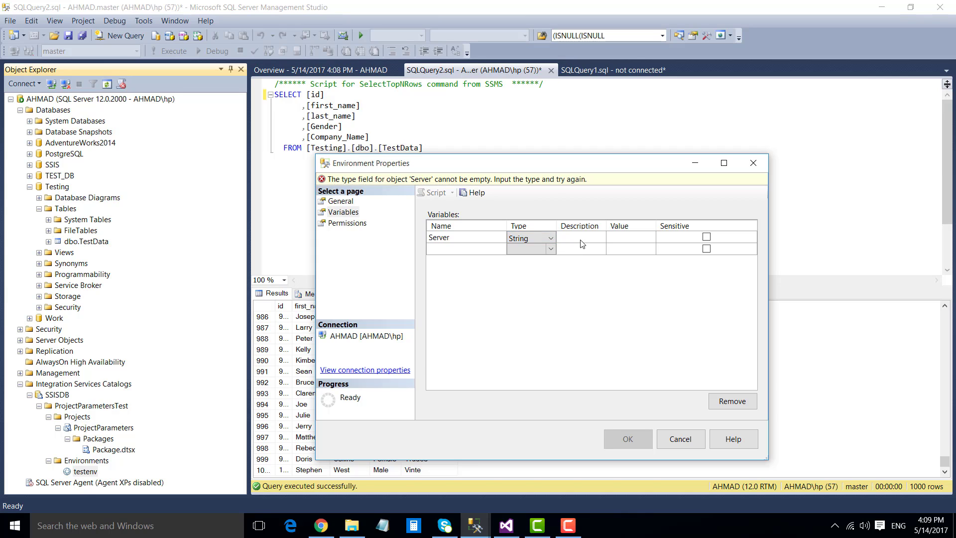
left_click(583, 239)
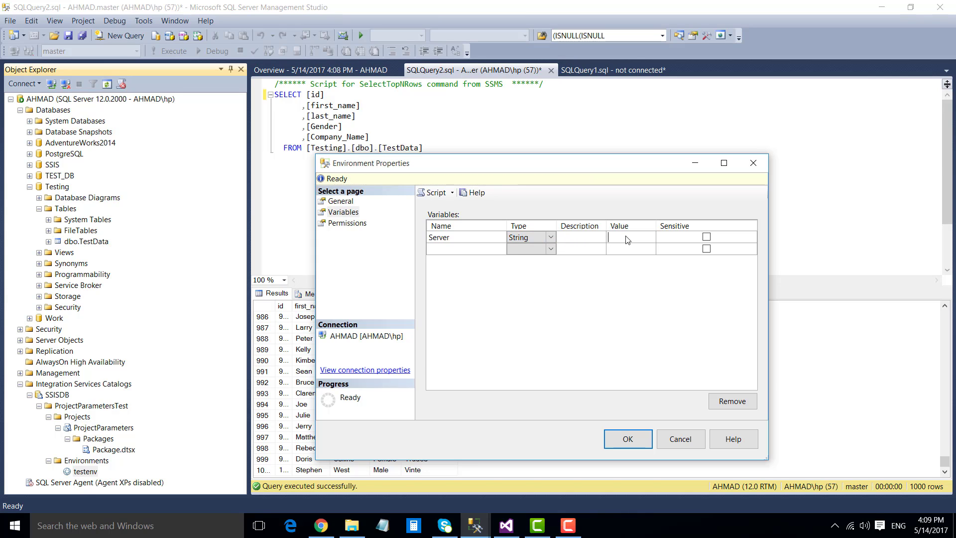
left_click_drag(655, 225, 667, 225)
left_click(641, 236)
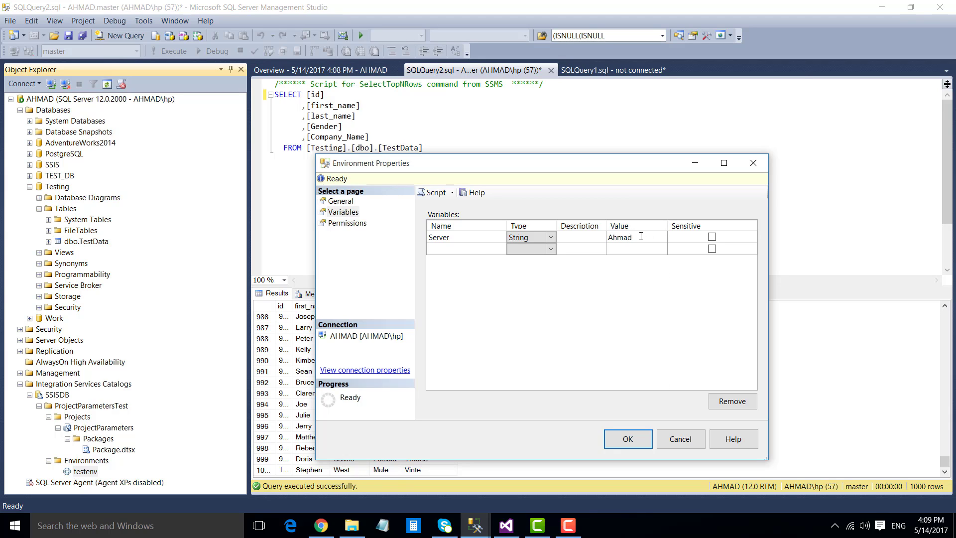
- Add a String variable named Database with the value Testing to testenv and save the environment properties
left_click(477, 250)
type("Database")
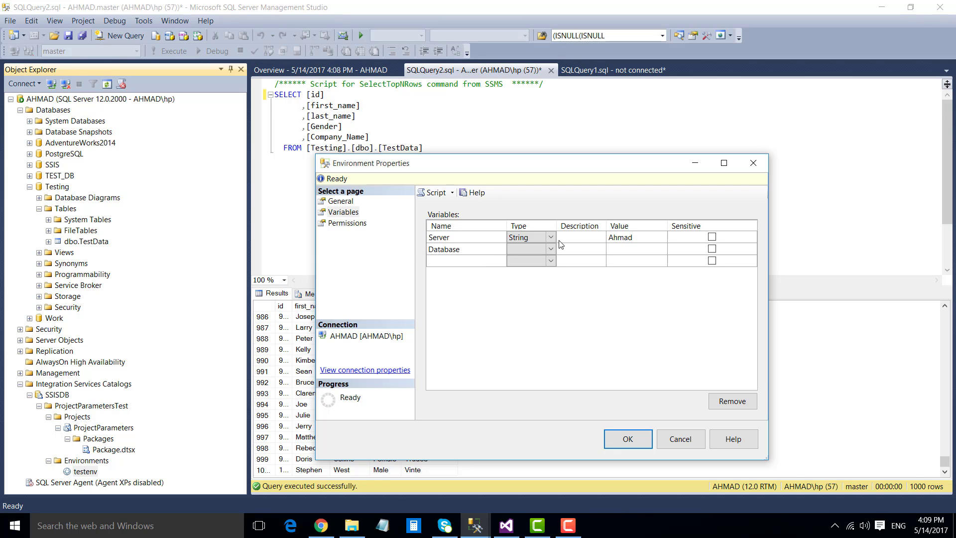
left_click(550, 249)
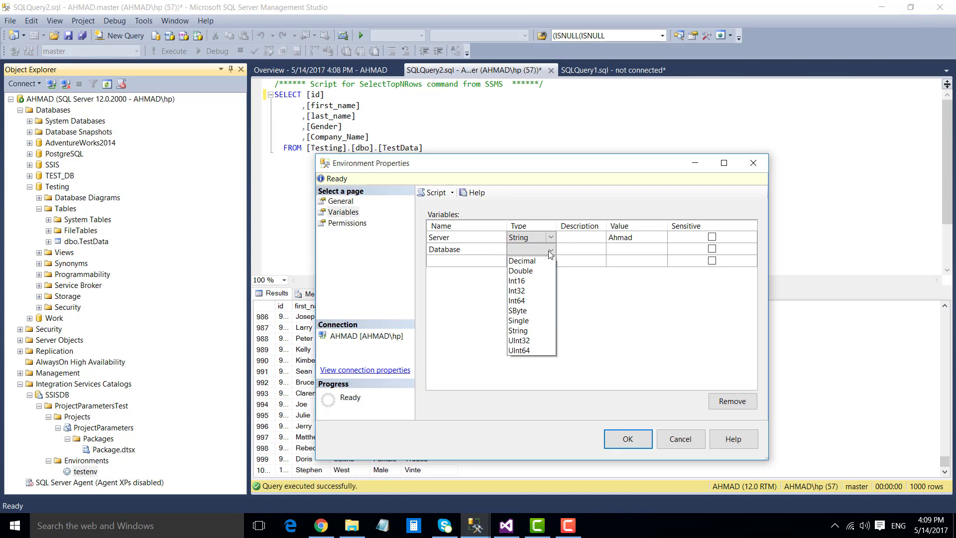
left_click(523, 364)
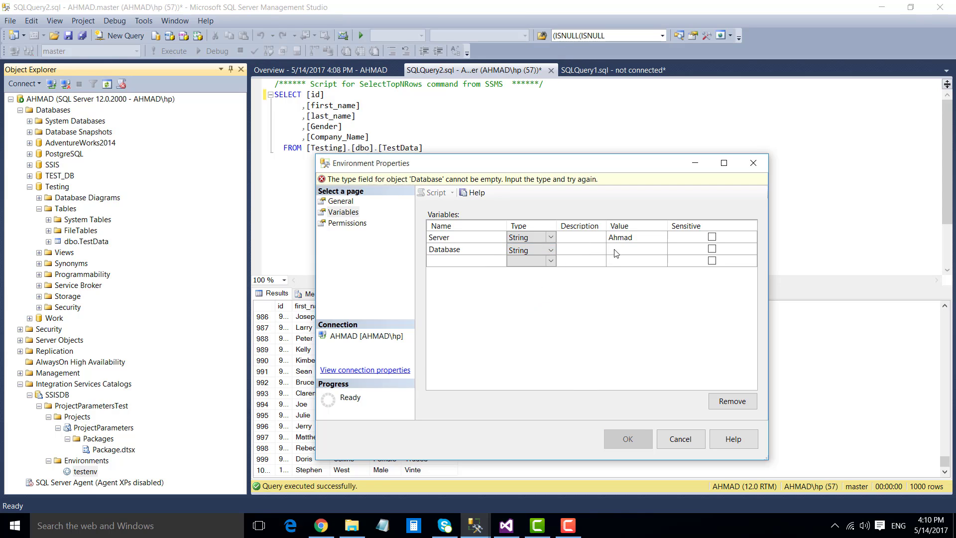
left_click(635, 253)
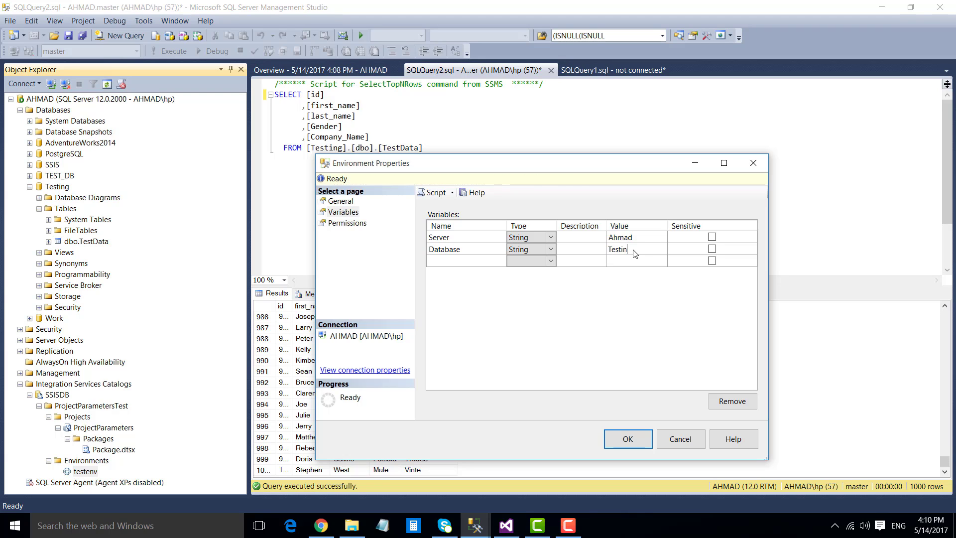
left_click(622, 440)
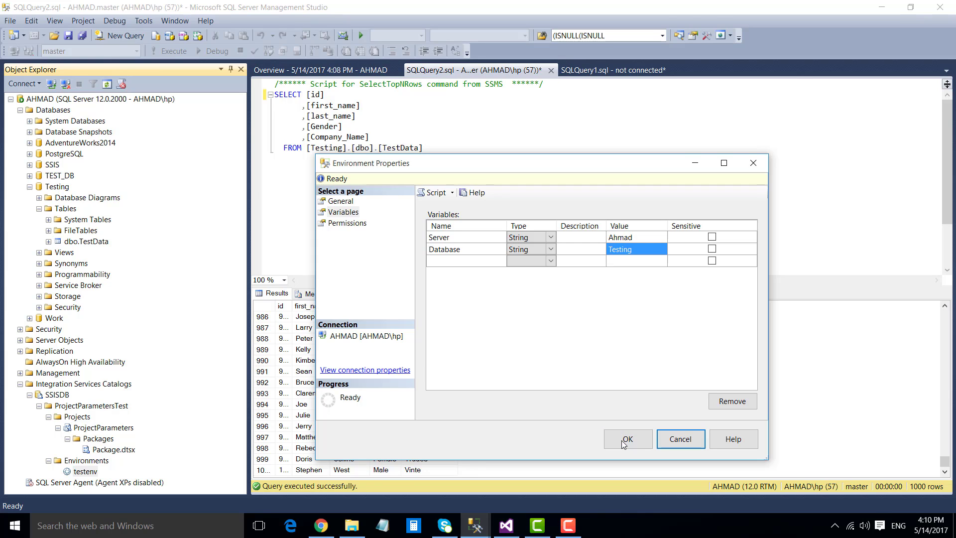
left_click(621, 440)
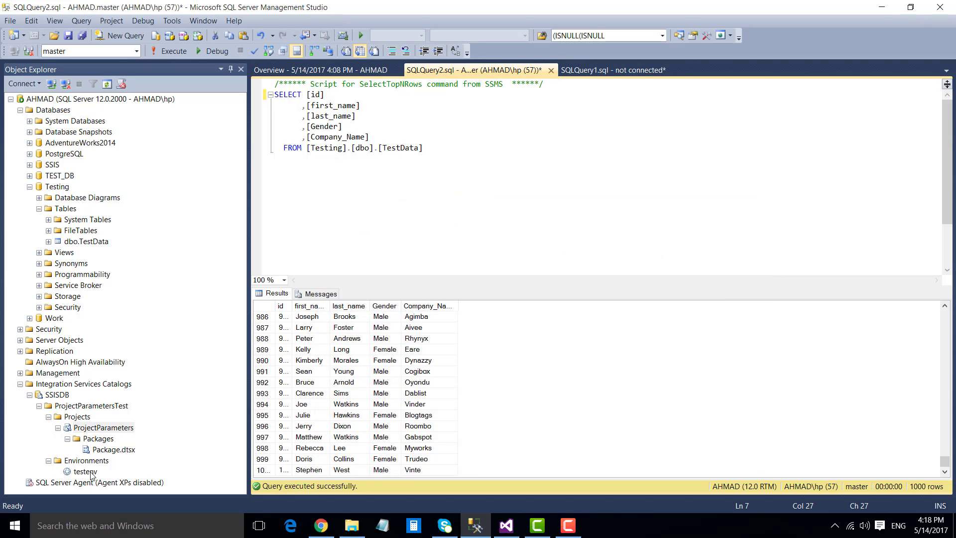
- Open the configuration of the ProjectParameters project and add a reference to the local folder's testenv environment
left_click(91, 476)
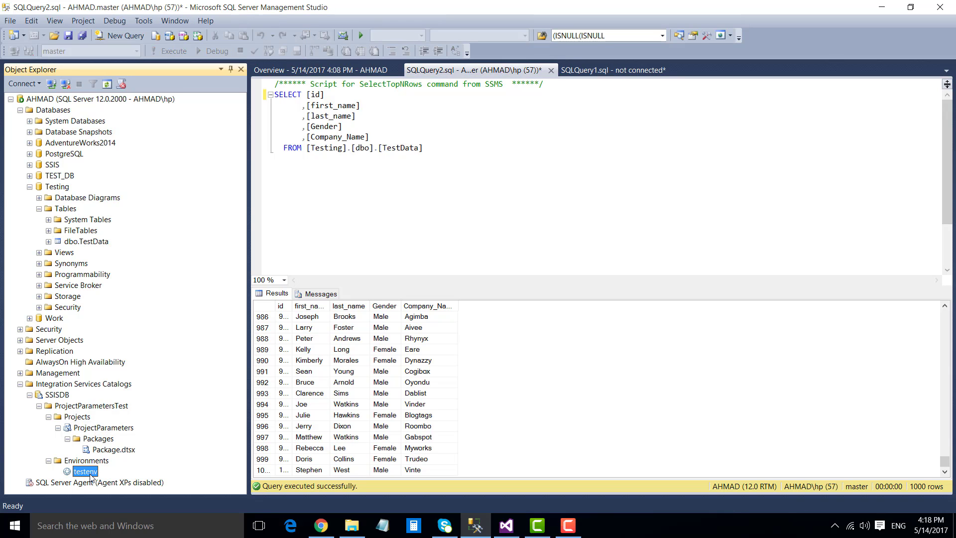
left_click(94, 472)
left_click(103, 450)
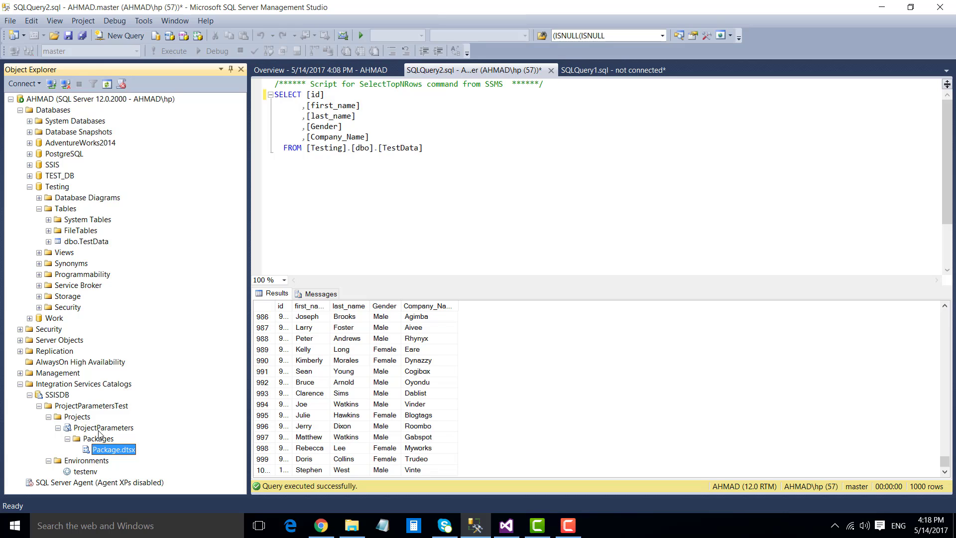
right_click(110, 429)
left_click(168, 385)
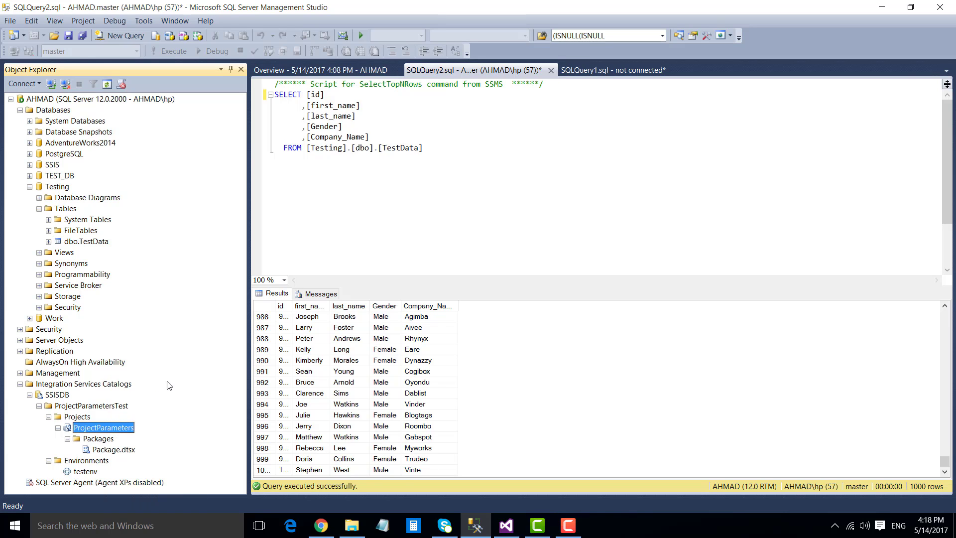
left_click(327, 168)
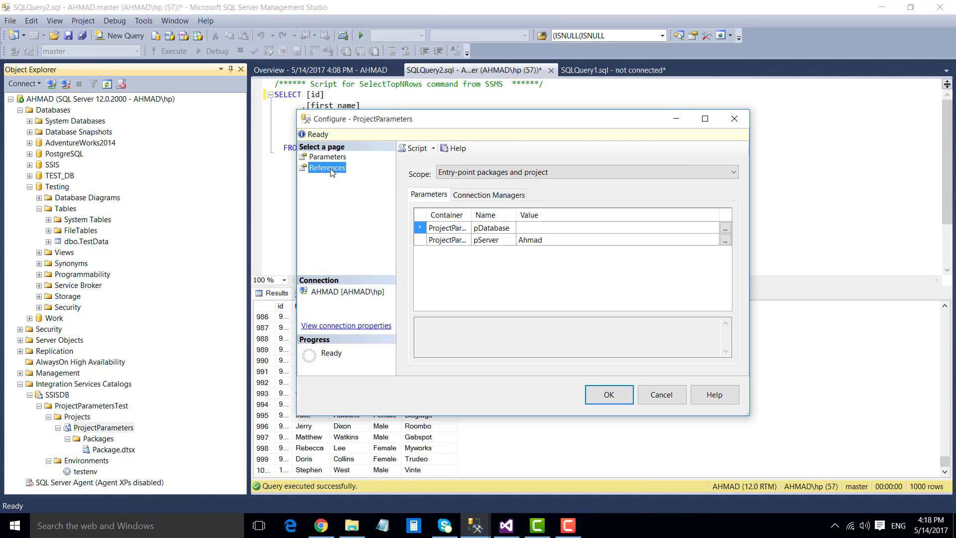
left_click(662, 357)
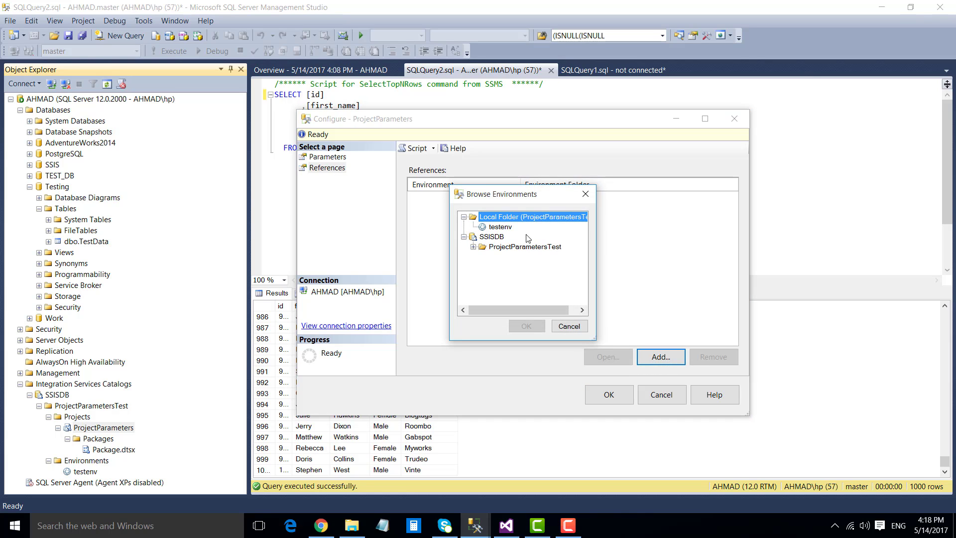
left_click(503, 231)
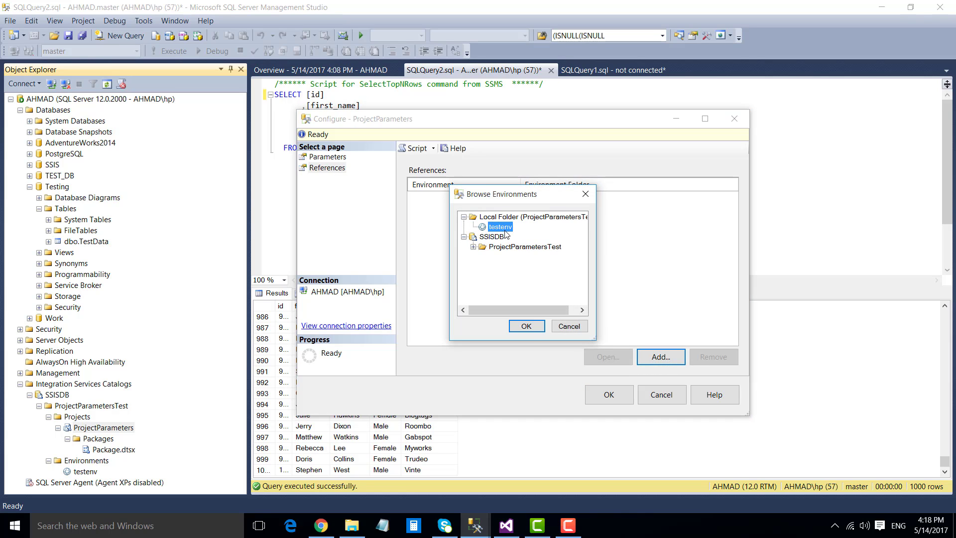
left_click(528, 327)
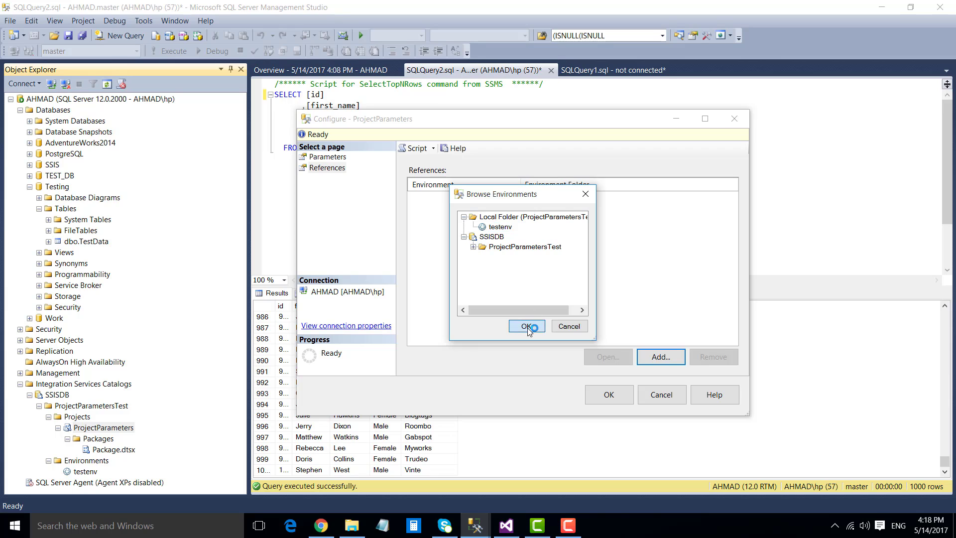
- Map the project's pDatabase parameter to the environment variable Database
left_click(330, 157)
left_click(331, 168)
left_click(330, 156)
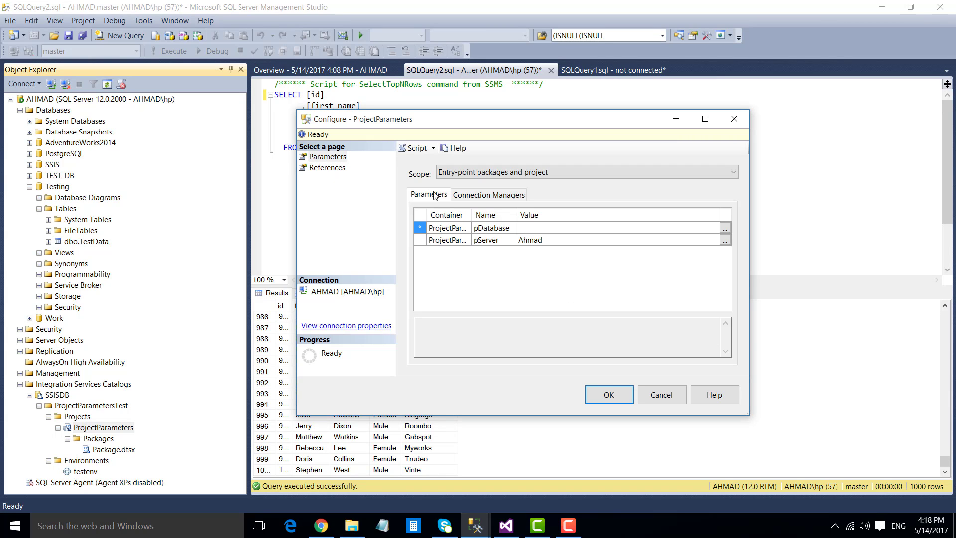
left_click(567, 230)
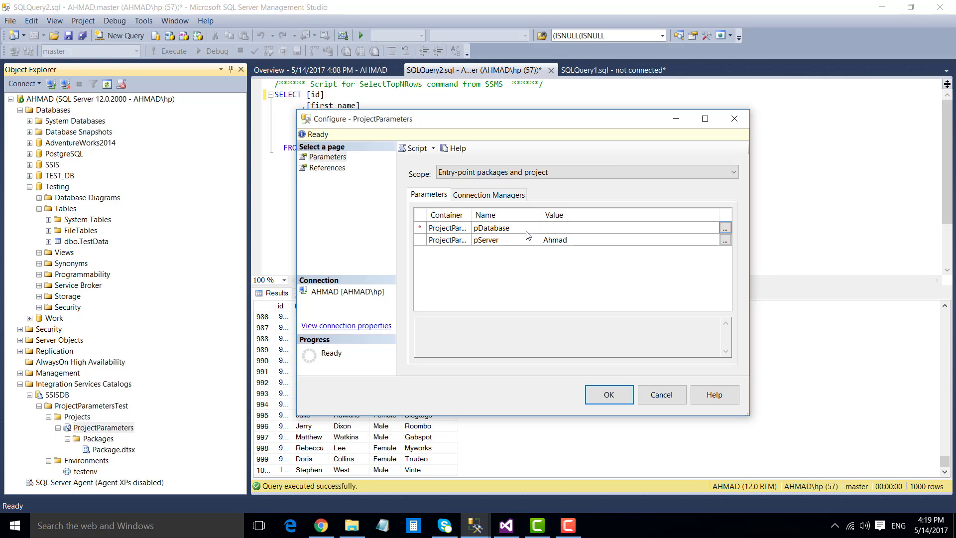
left_click(727, 229)
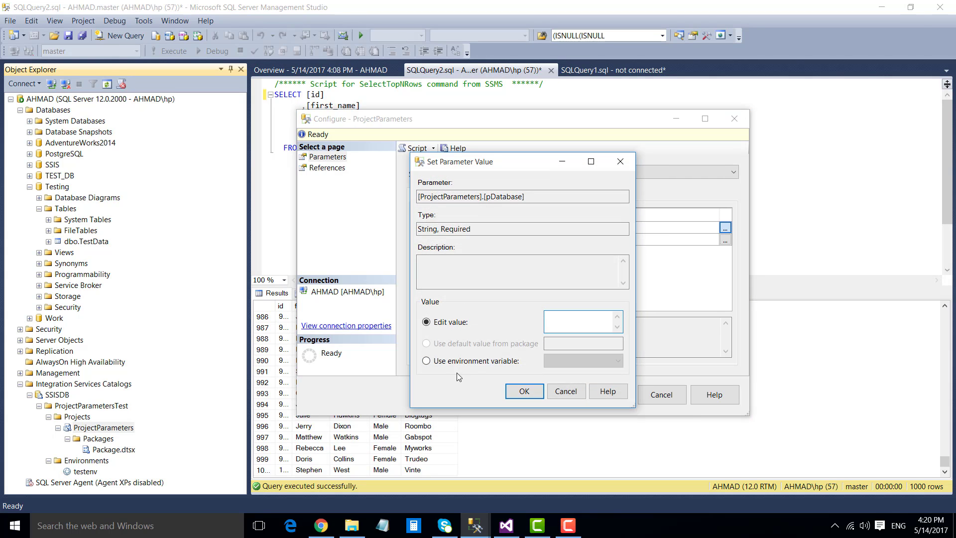
left_click(427, 361)
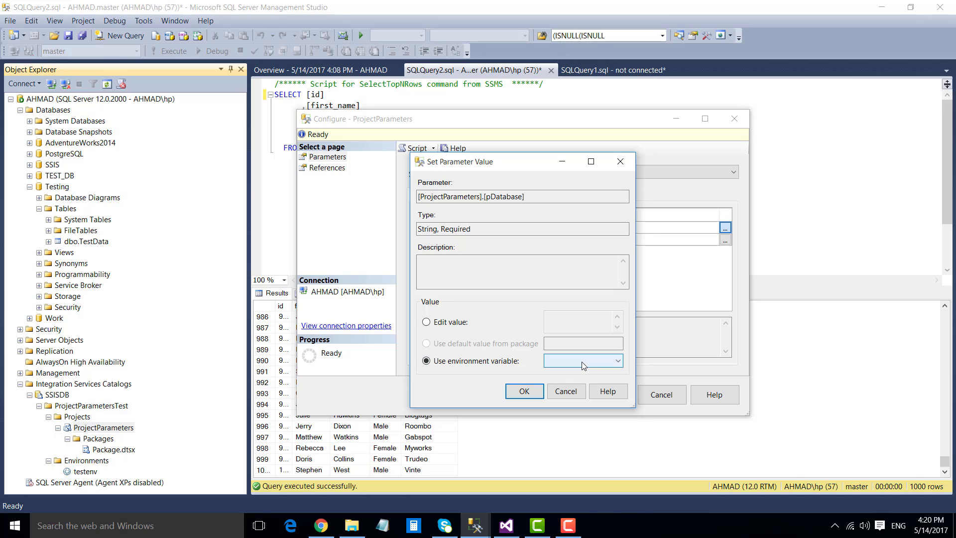
left_click(582, 361)
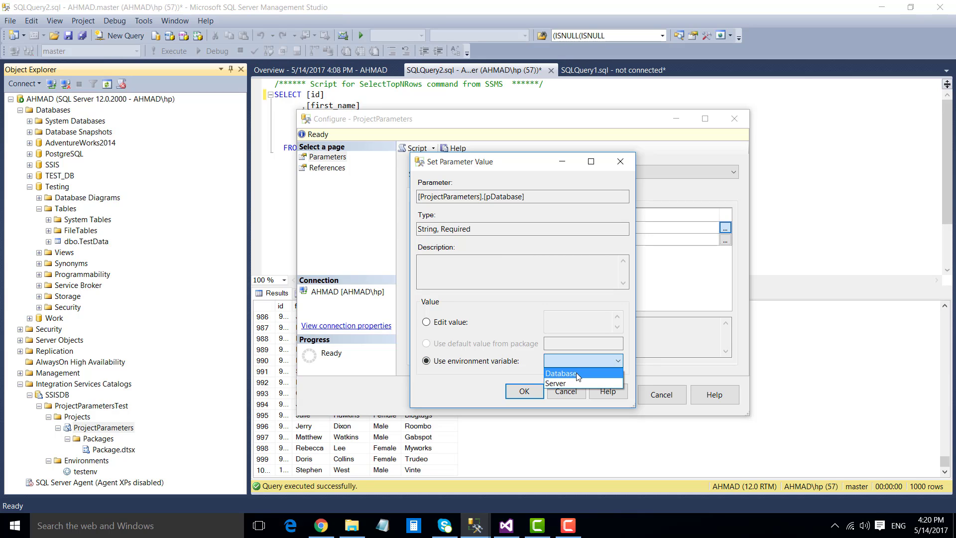
left_click(577, 374)
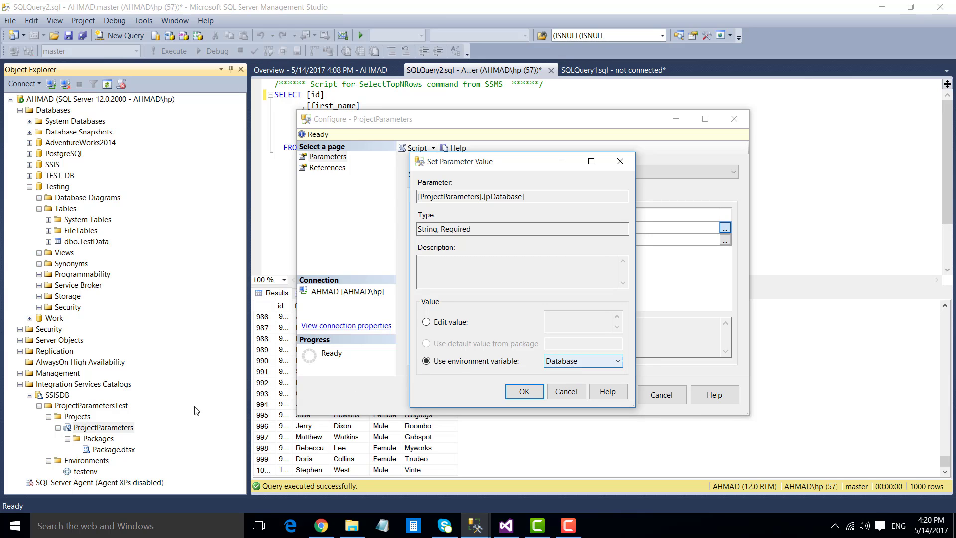
left_click(524, 391)
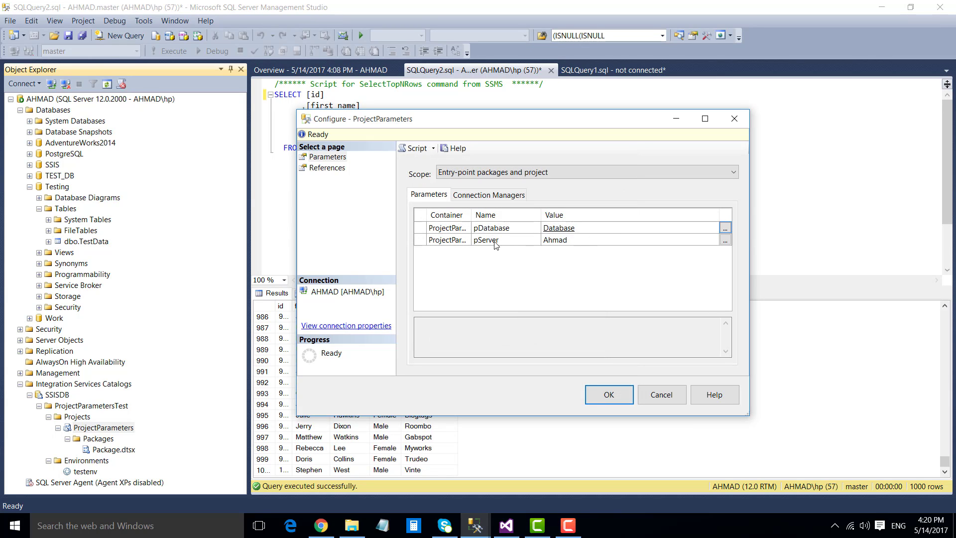
- Map the project's pServer parameter to the environment variable Server and save the project configuration
left_click(725, 240)
left_click(724, 241)
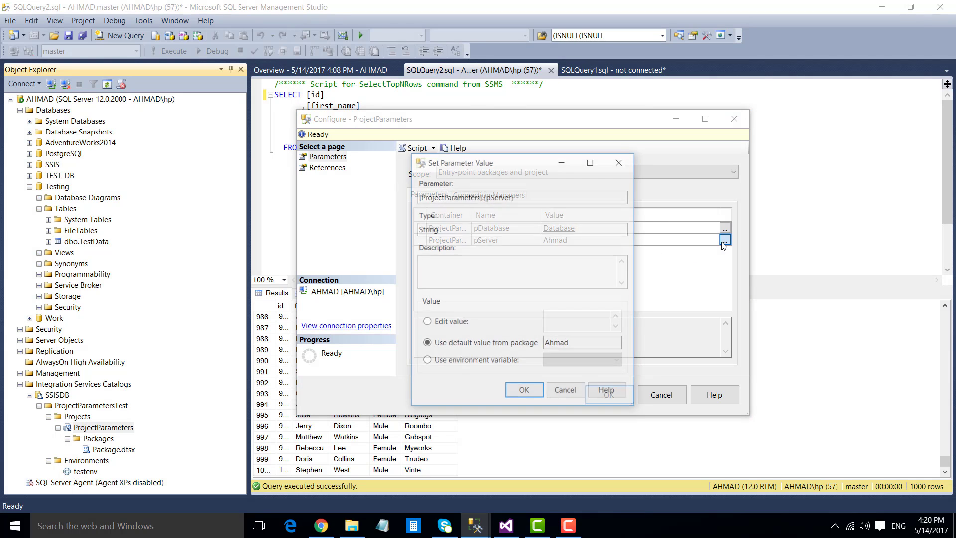
left_click(425, 362)
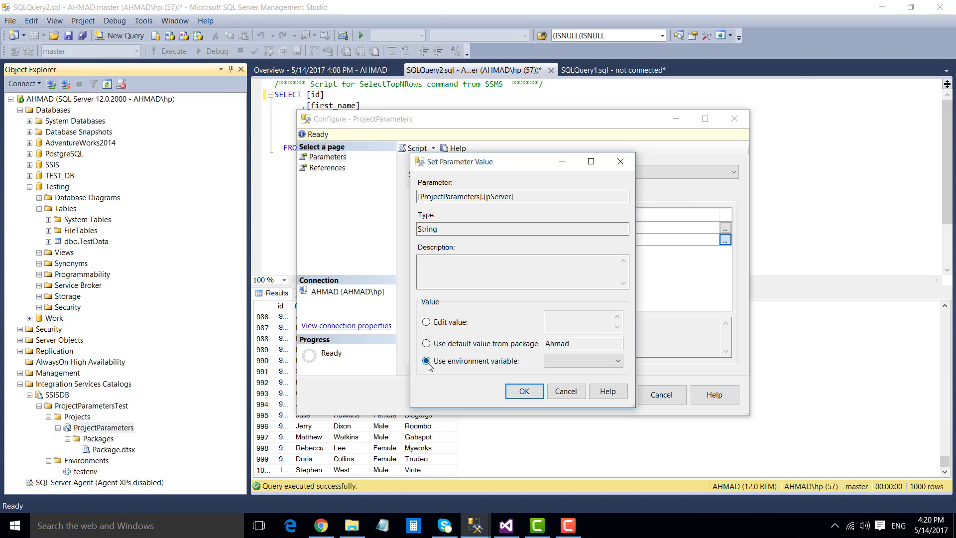
left_click(594, 361)
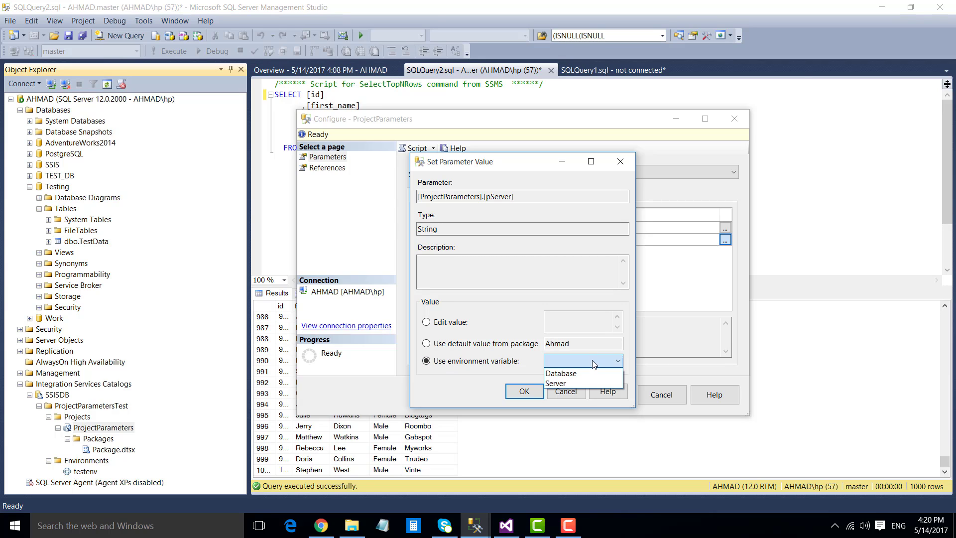
left_click(575, 381)
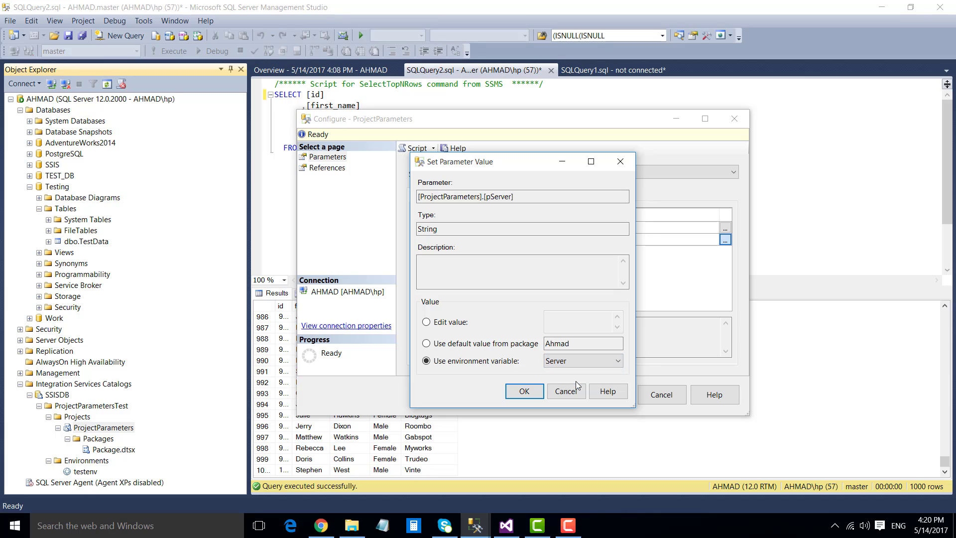
left_click(518, 392)
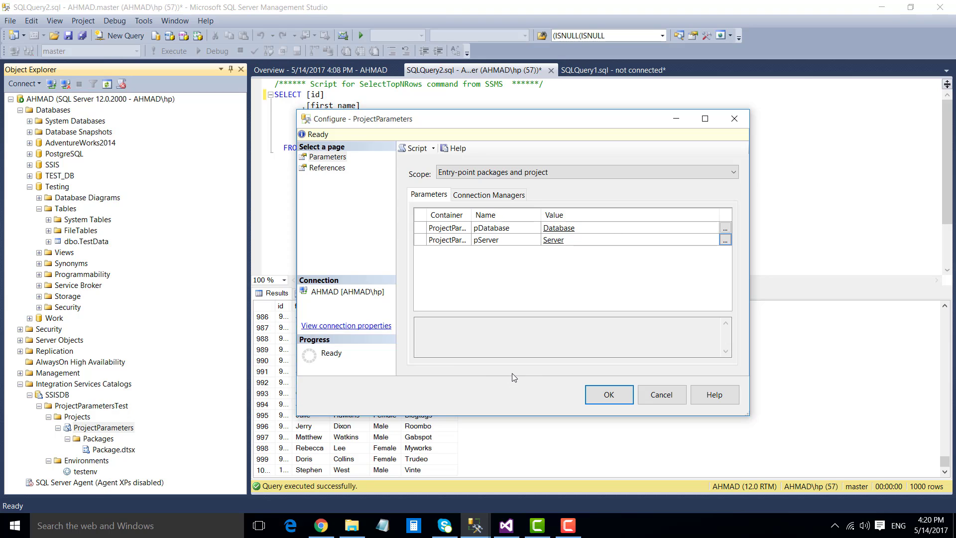
left_click(609, 395)
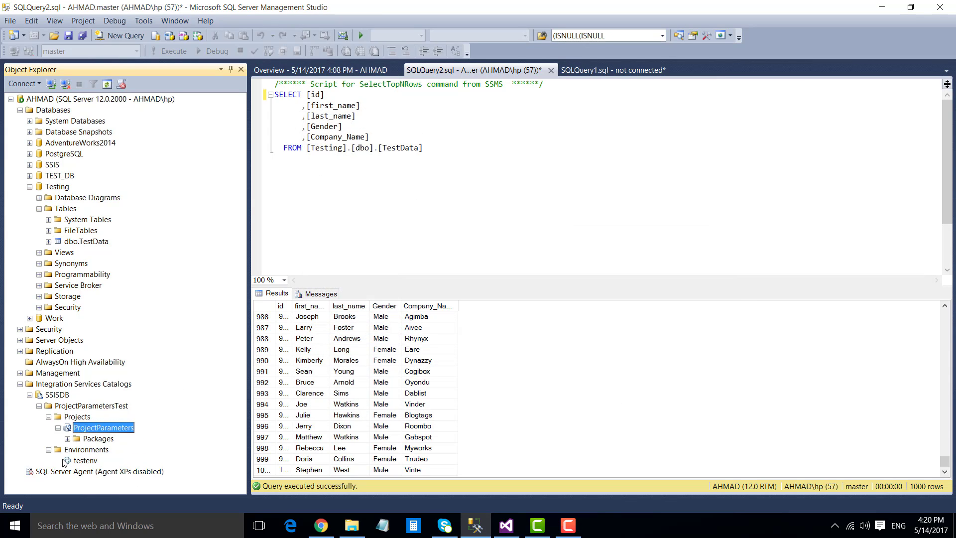
- Execute Package.dtsx from the ProjectParameters project using the testenv environment, and decline the overview report
left_click(81, 461)
left_click(97, 431)
left_click(68, 439)
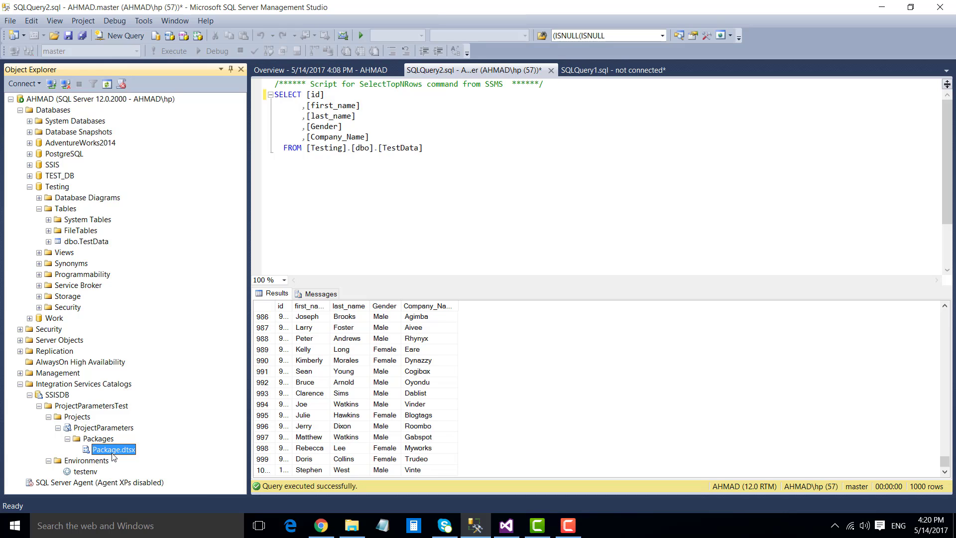
right_click(113, 456)
left_click(149, 436)
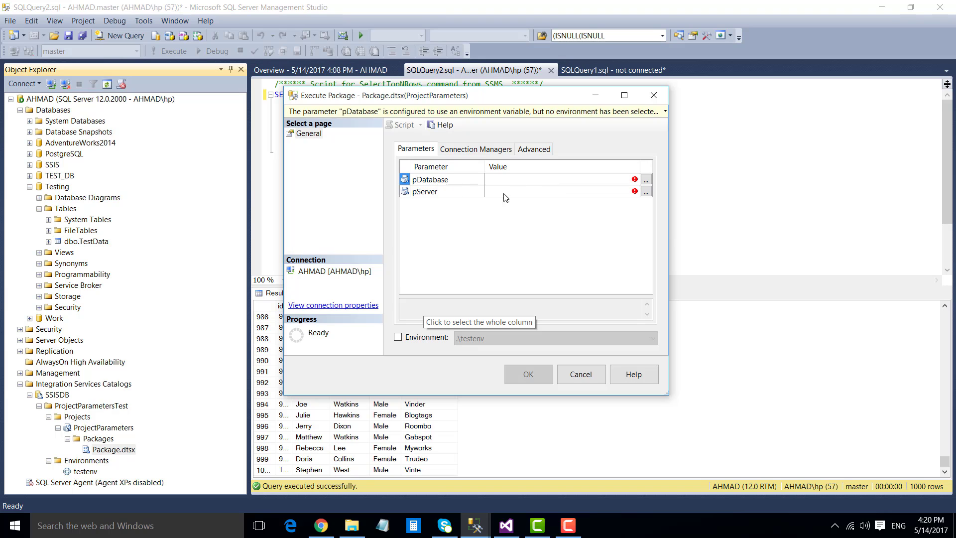
left_click(397, 337)
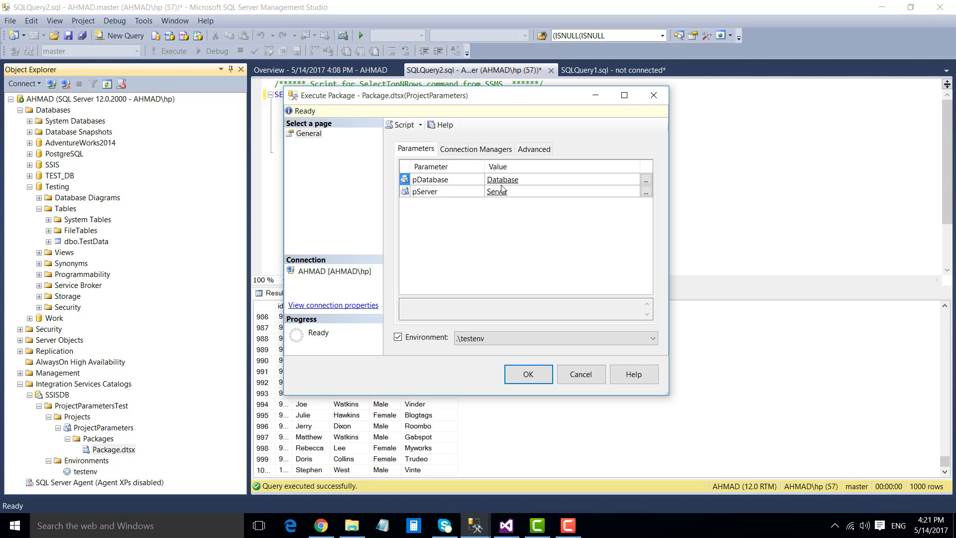
left_click(528, 374)
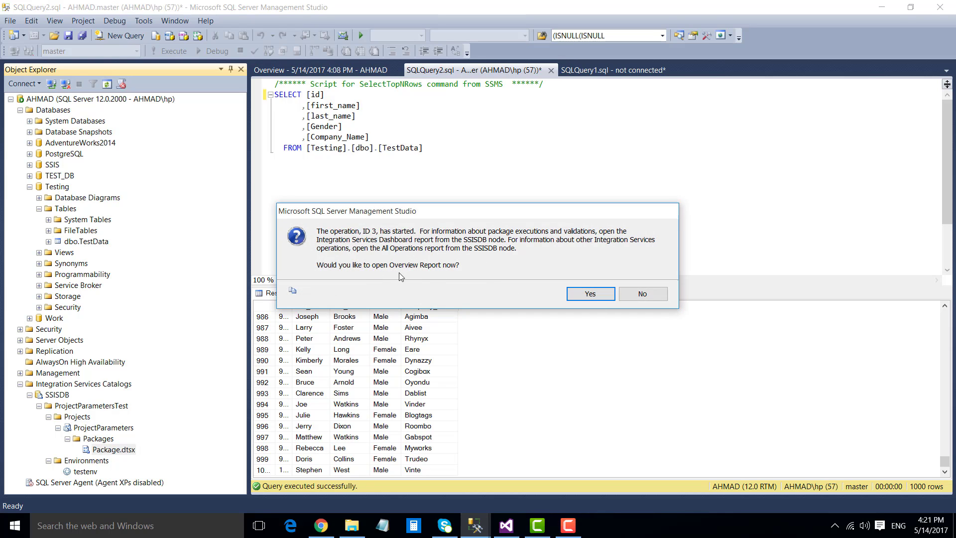
left_click(649, 299)
- Add the query select count(*) from [Testing].[dbo].[TestData] below the existing SELECT statement
left_click(563, 188)
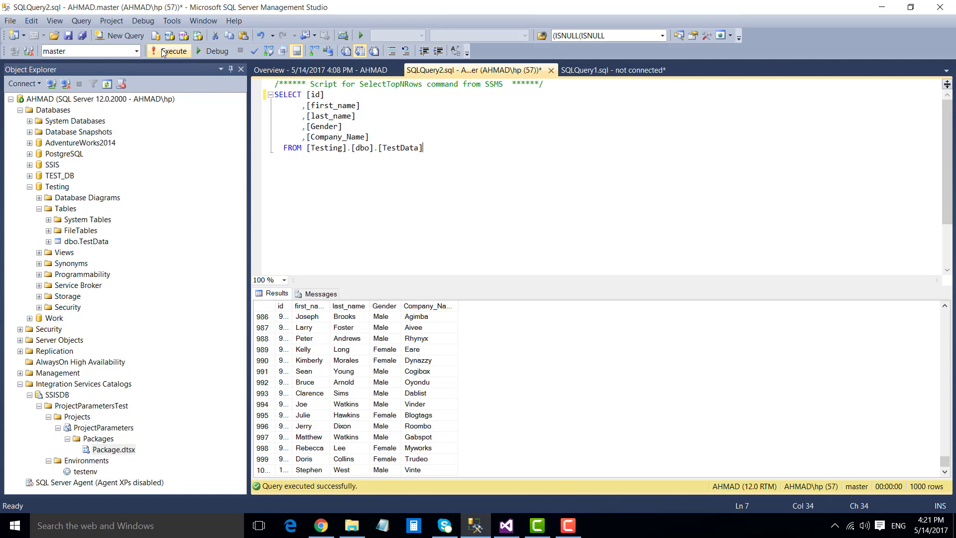
key("Return")
key("Return")
type("s")
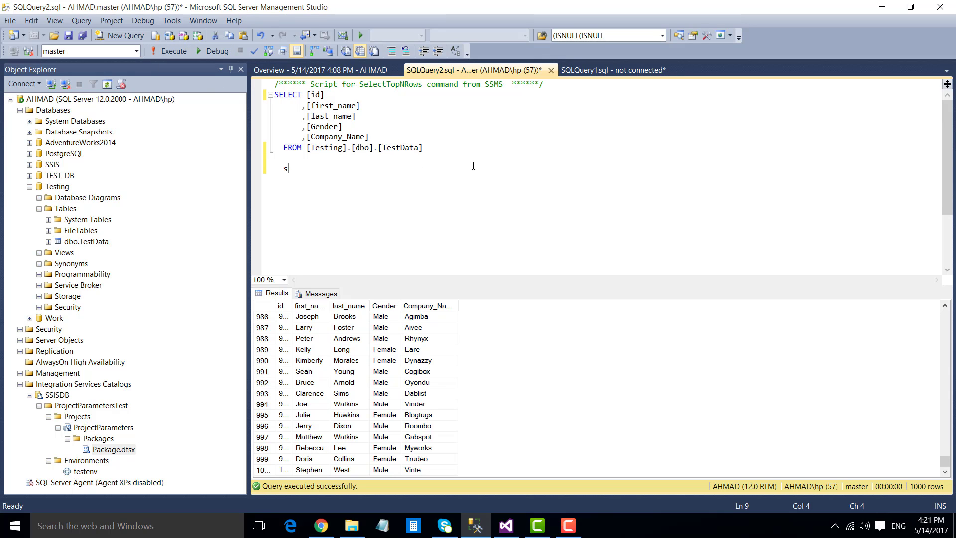
type("elect count(*) from")
left_click_drag(307, 147, 423, 147)
key("ctrl+c")
left_click(472, 182)
key("ctrl+v")
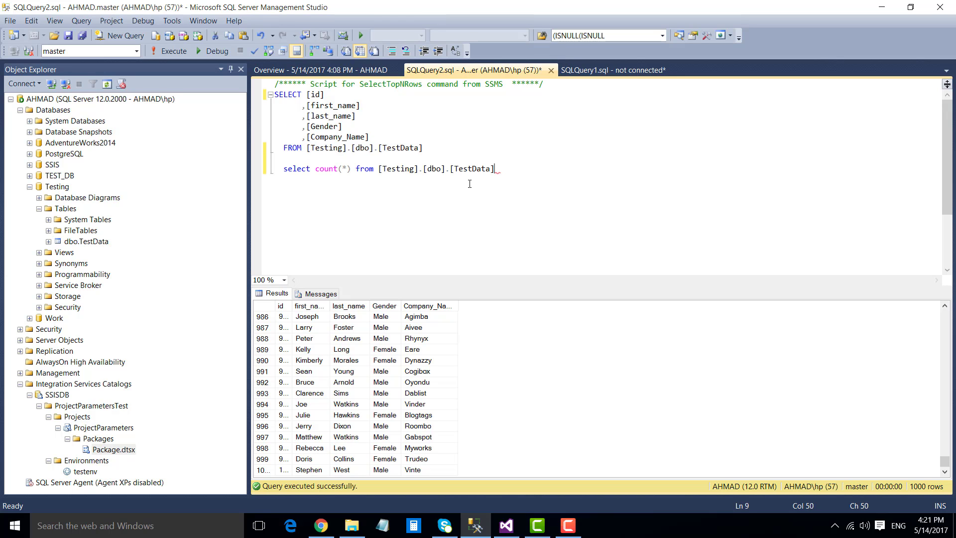
- Run only the count query and check the number of rows in TestData
key("shift+Home")
key("F5")
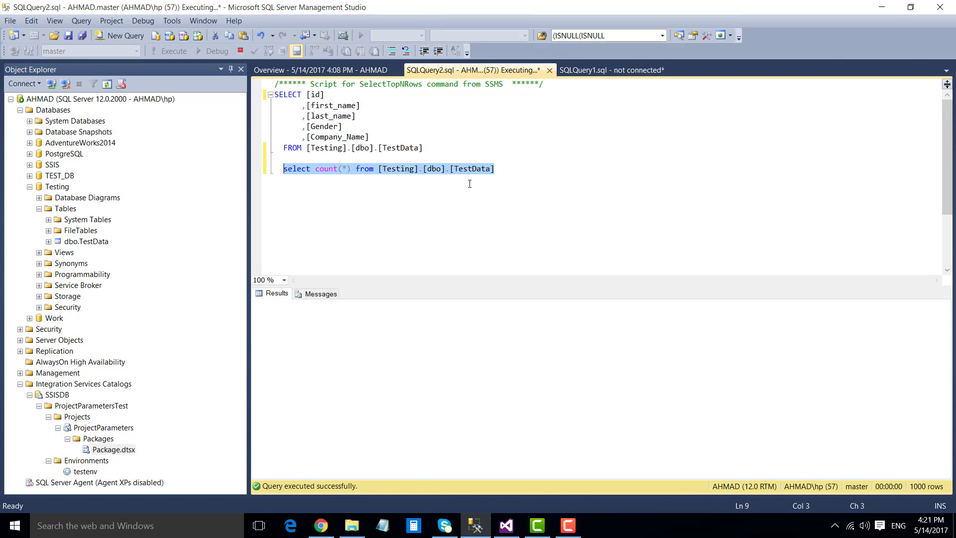
left_click(496, 169)
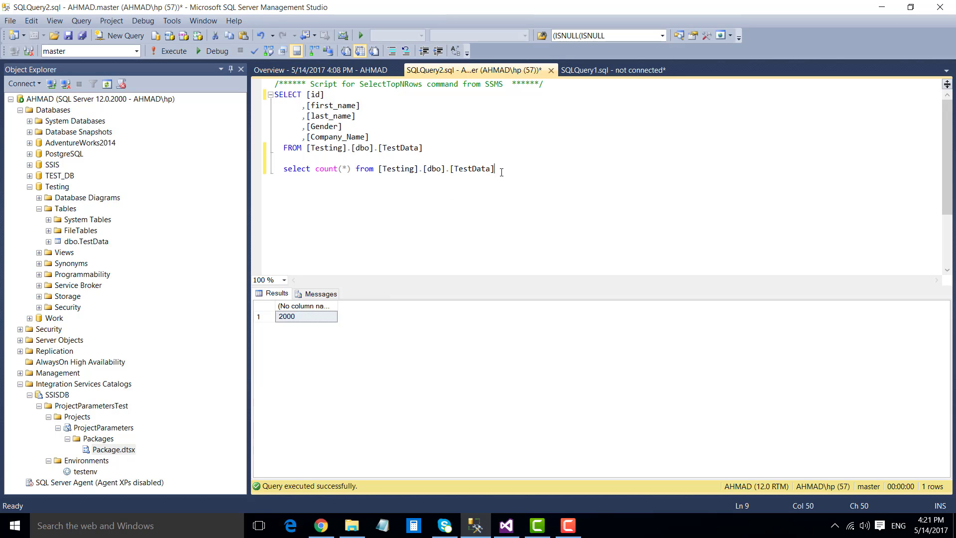
left_click_drag(496, 170, 285, 174)
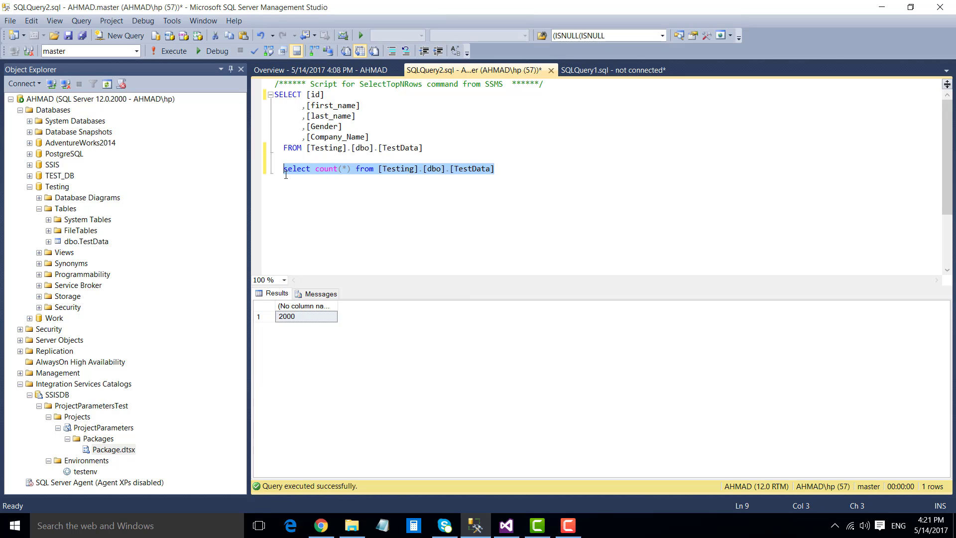
left_click(302, 317)
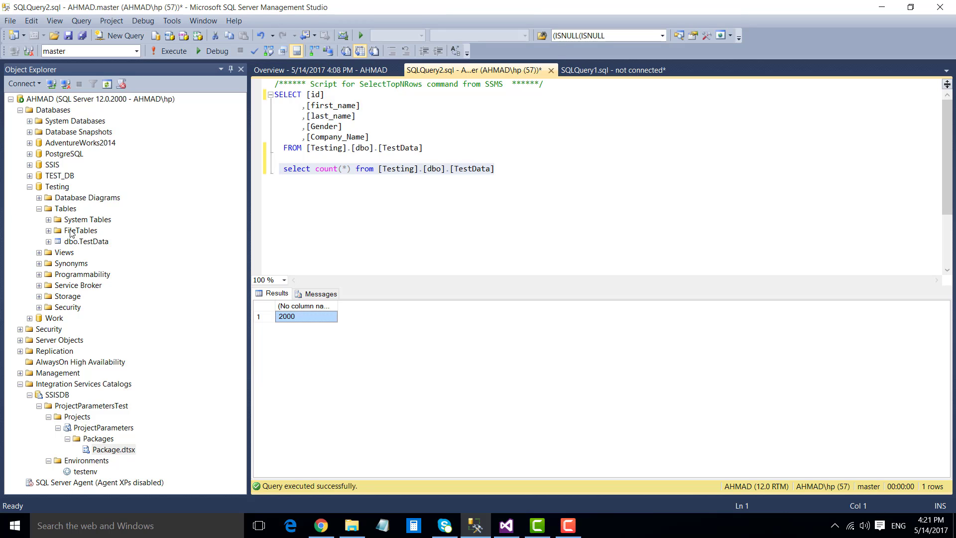
left_click(67, 211)
left_click(101, 277)
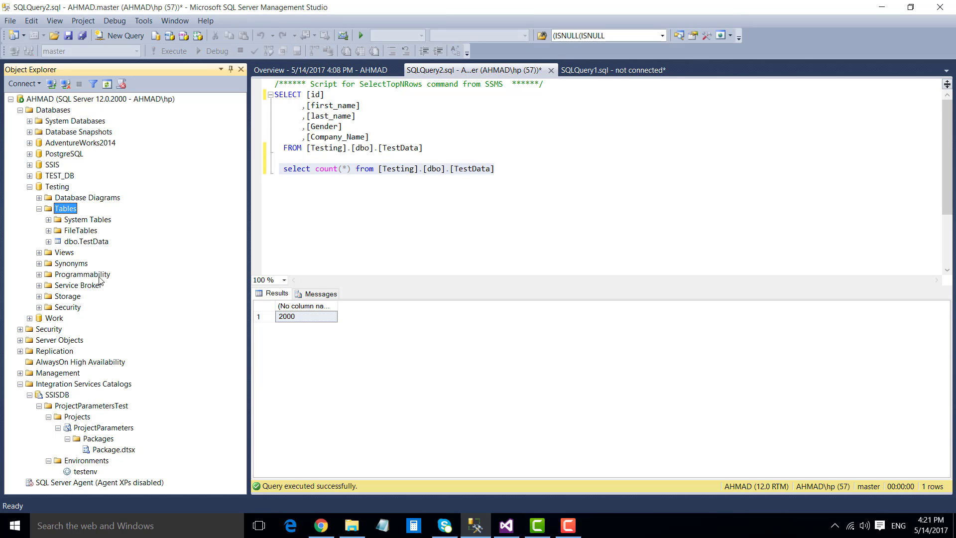
left_click(95, 242)
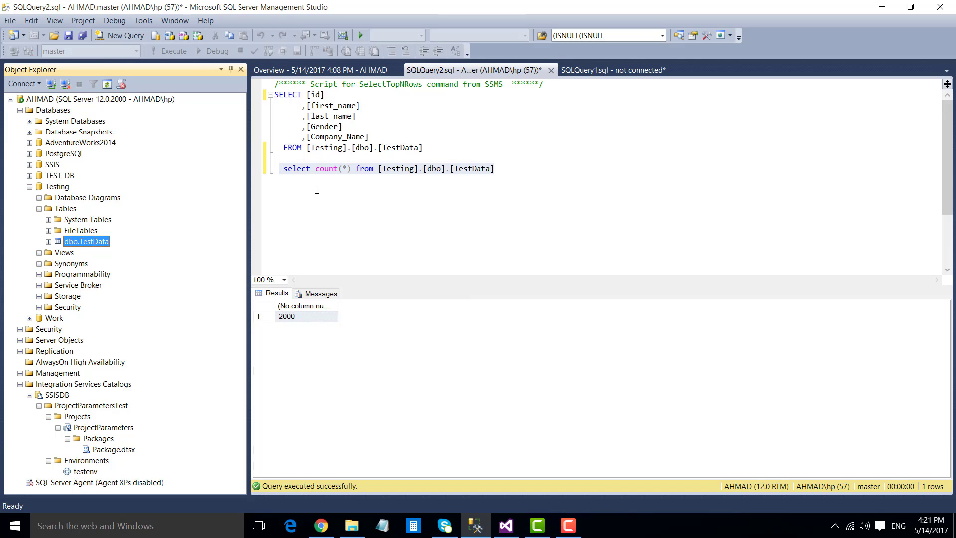
- Connect Object Explorer to the local machine's sql2016 database engine instance with Windows Authentication
left_click(61, 99)
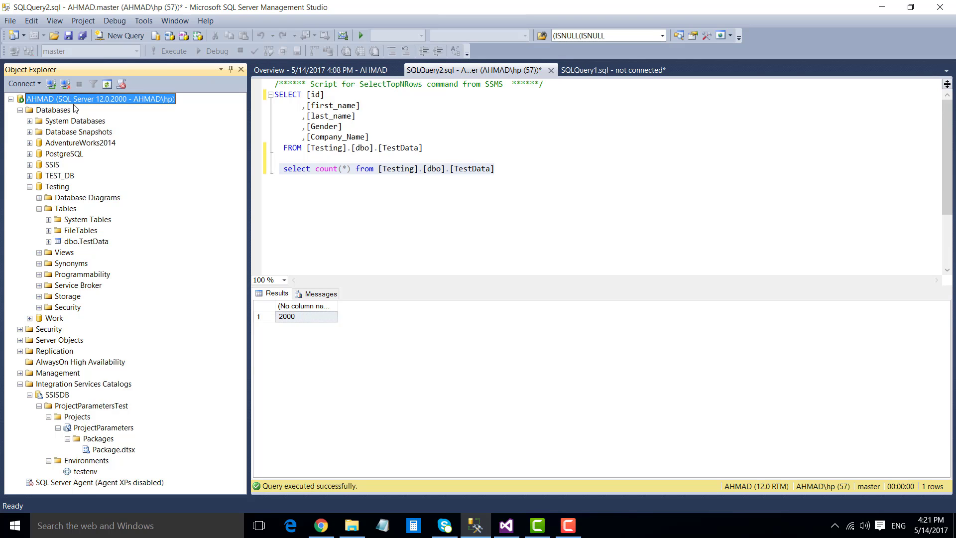
left_click(16, 83)
left_click(42, 99)
key("Right")
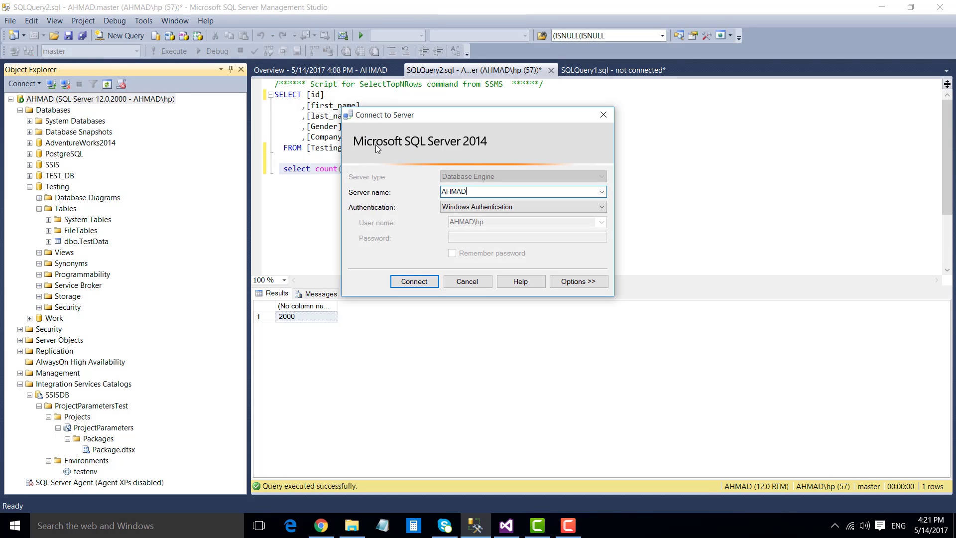
type("\\sql2016")
key("Return")
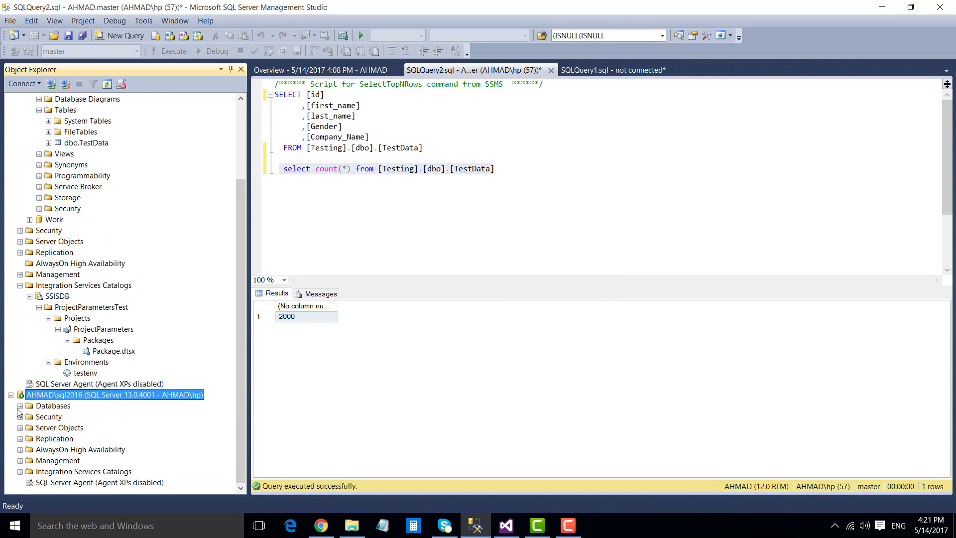
- Expand the databases of the sql2016 instance and look through them for a second target database
left_click(21, 406)
scroll(22, 409, "down", 2)
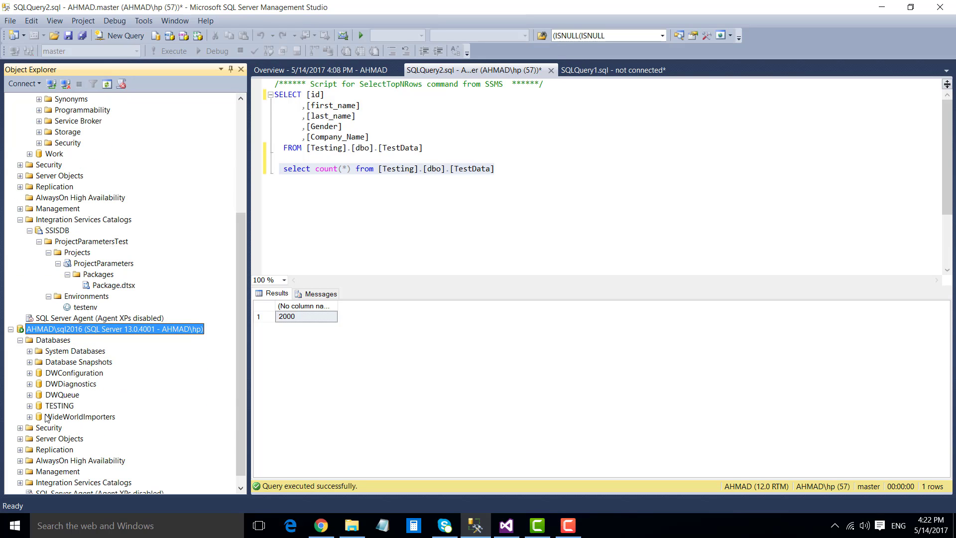
scroll(84, 379, "up", 1)
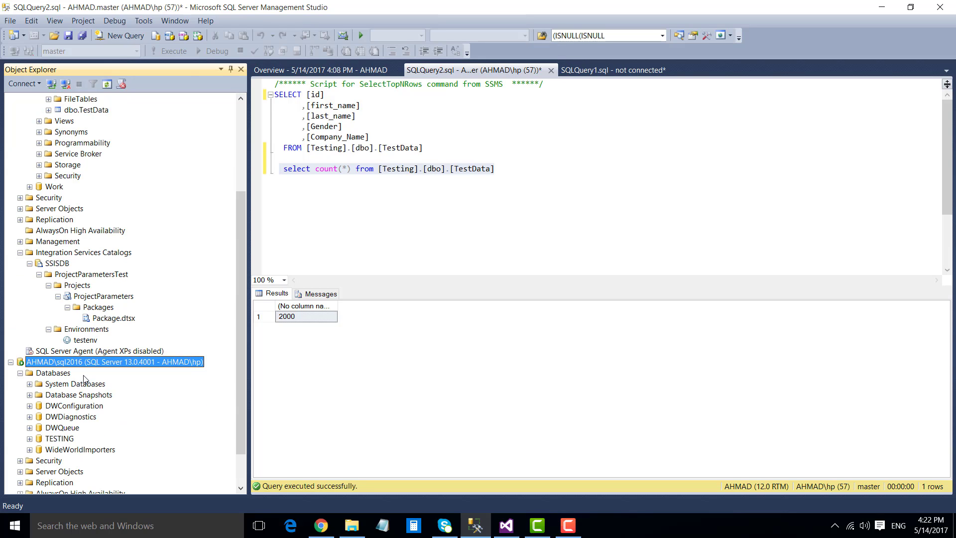
scroll(84, 378, "up", 1)
scroll(84, 379, "down", 1)
left_click(82, 342)
scroll(83, 343, "down", 1)
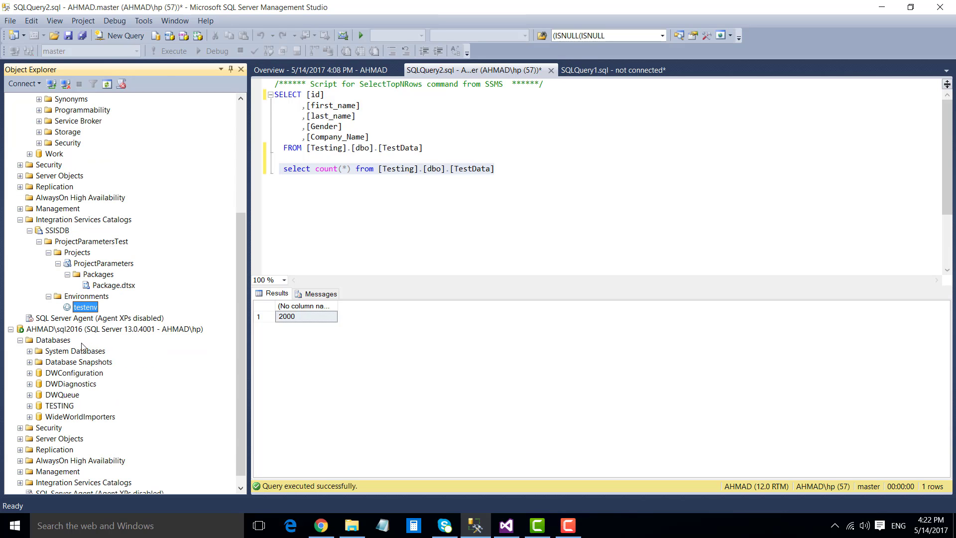
- Script the Testing database's dbo.TestData table as CREATE, copy its CREATE TABLE statement, and close the generated script
scroll(83, 344, "up", 5)
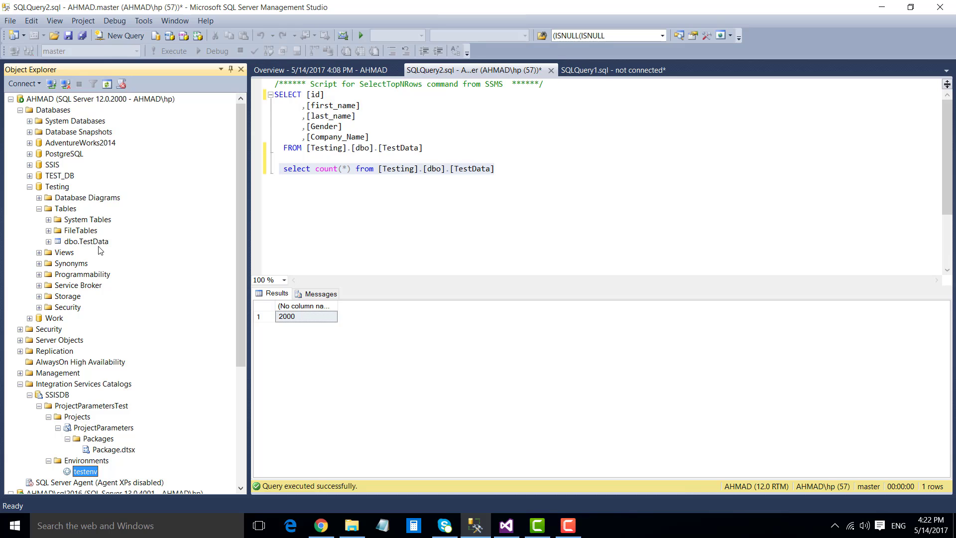
right_click(100, 243)
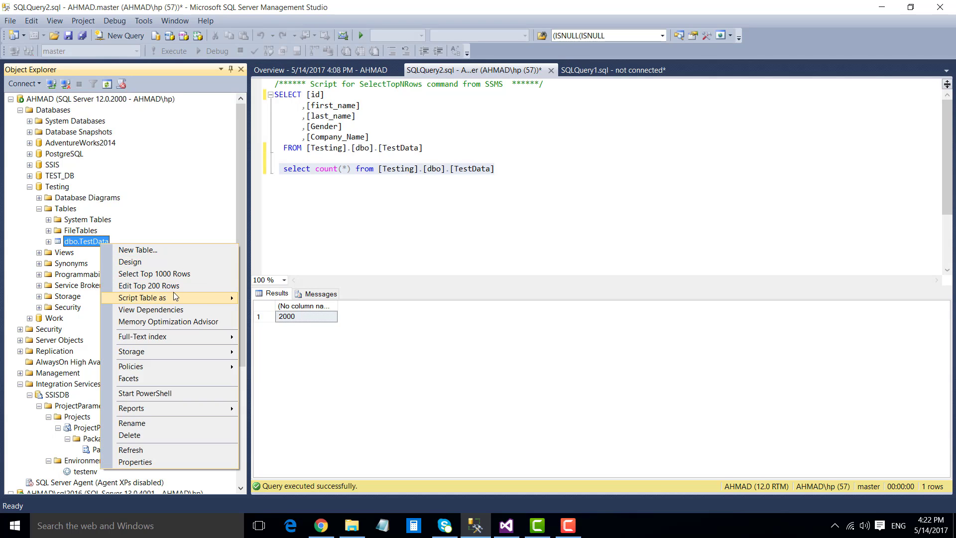
mouse_move(176, 296)
mouse_move(329, 296)
left_click(398, 298)
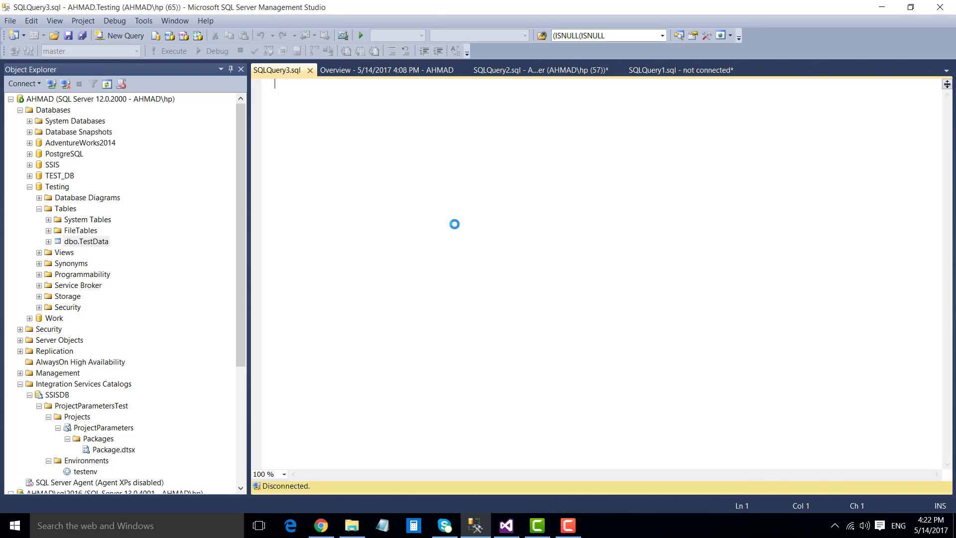
left_click_drag(275, 221, 274, 296)
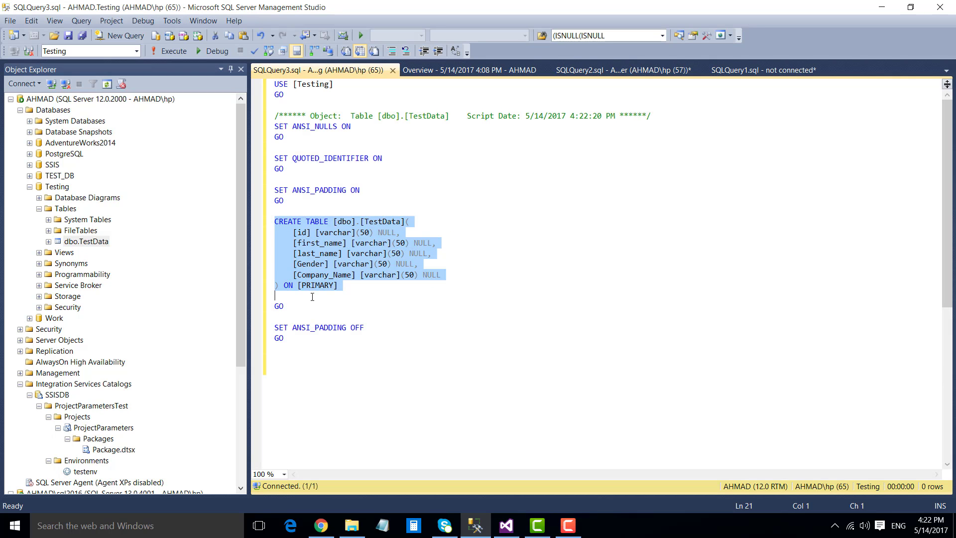
left_click(393, 70)
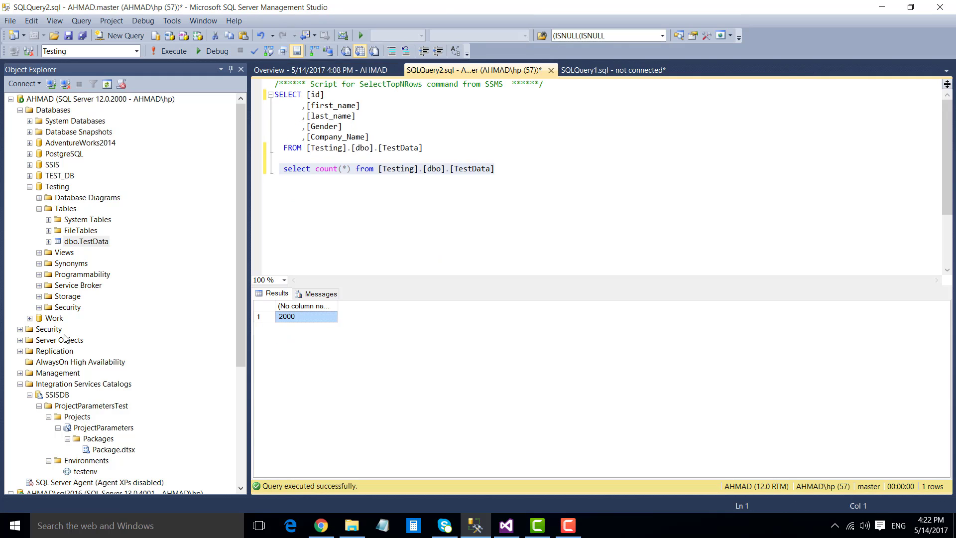
- Open a new query on the WideWorldImporters database of the sql2016 instance
left_click_drag(241, 291, 241, 399)
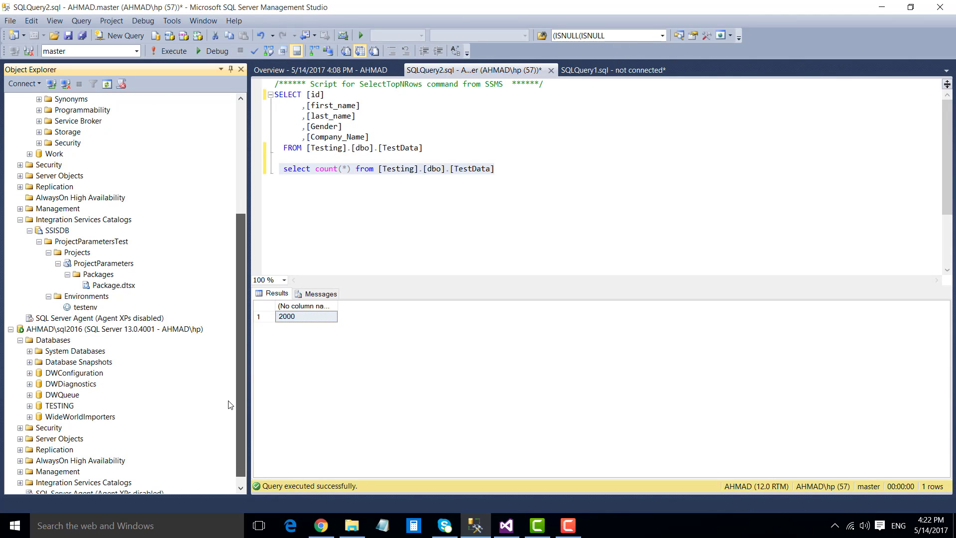
left_click(67, 419)
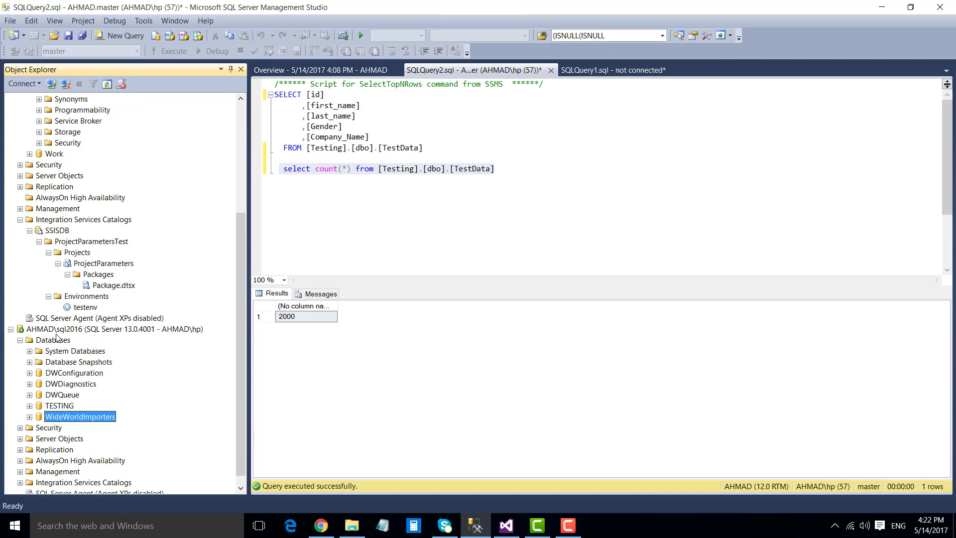
left_click(113, 40)
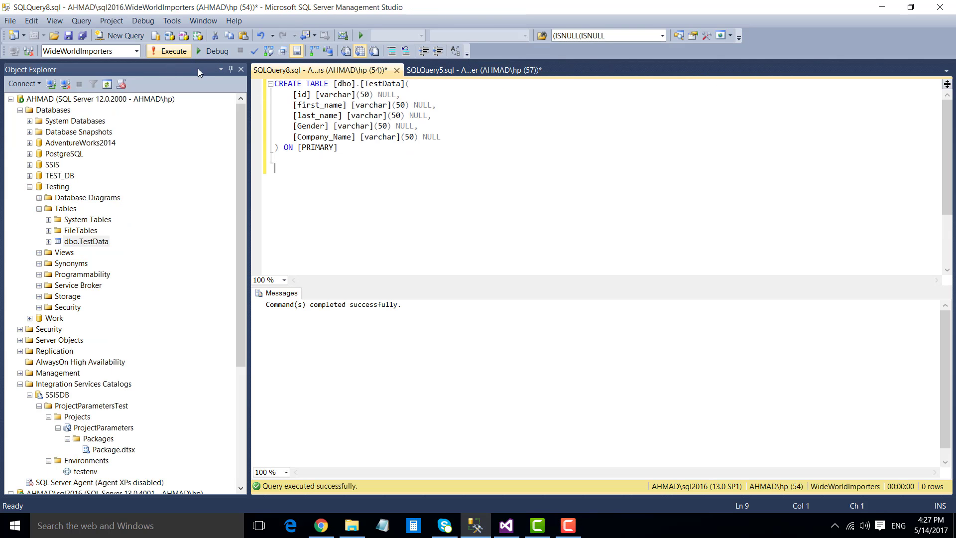
- Add the query select * from [TestData] below the CREATE TABLE statement and run only that query
key("Return")
key("Return")
type("selec")
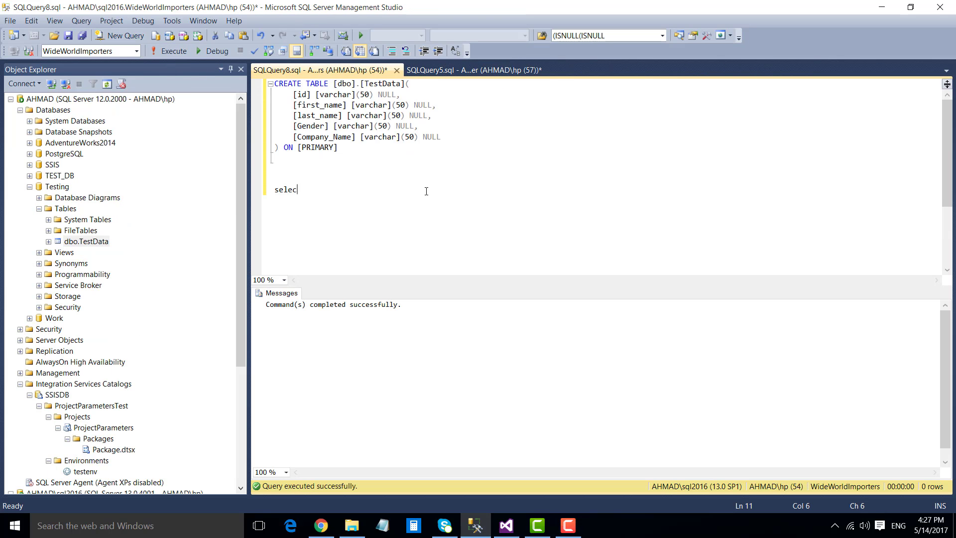
type("t * from [TestData]")
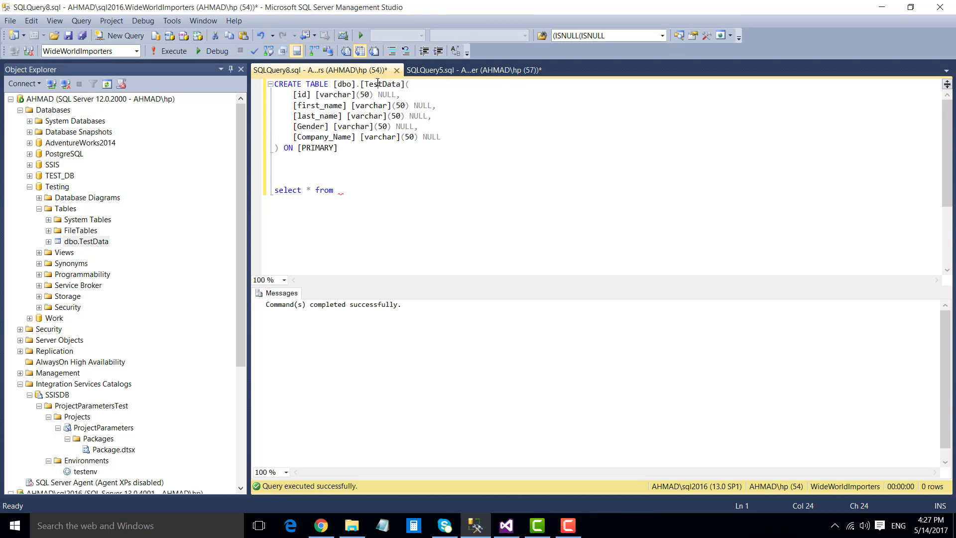
key("shift+Home")
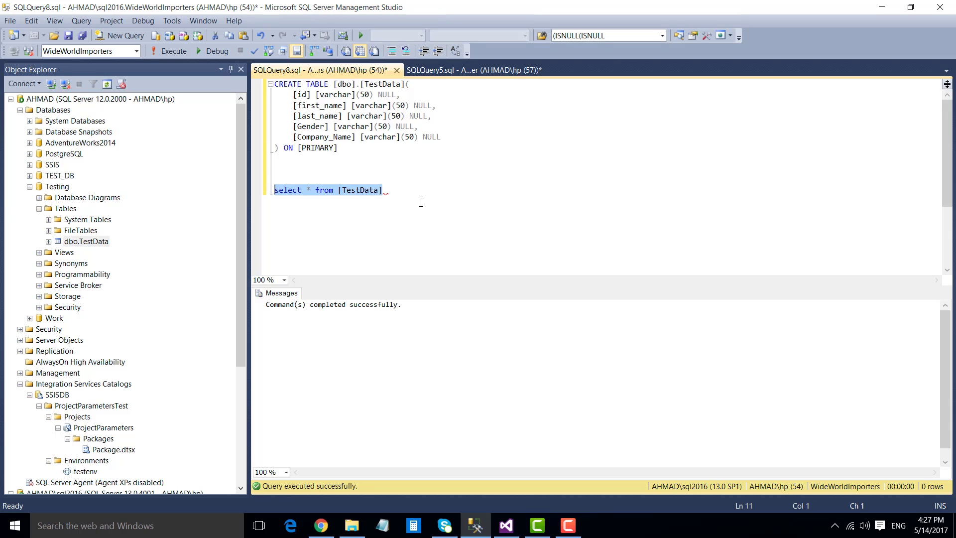
key("F5")
left_click(440, 136)
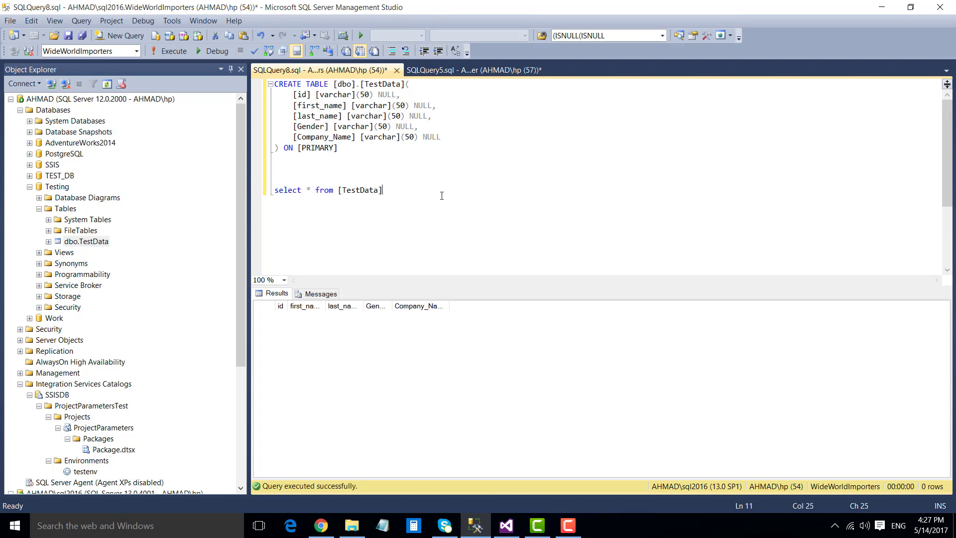
- Open the properties of the testenv environment in the SSISDB catalog and show its variables
scroll(80, 388, "down", 3)
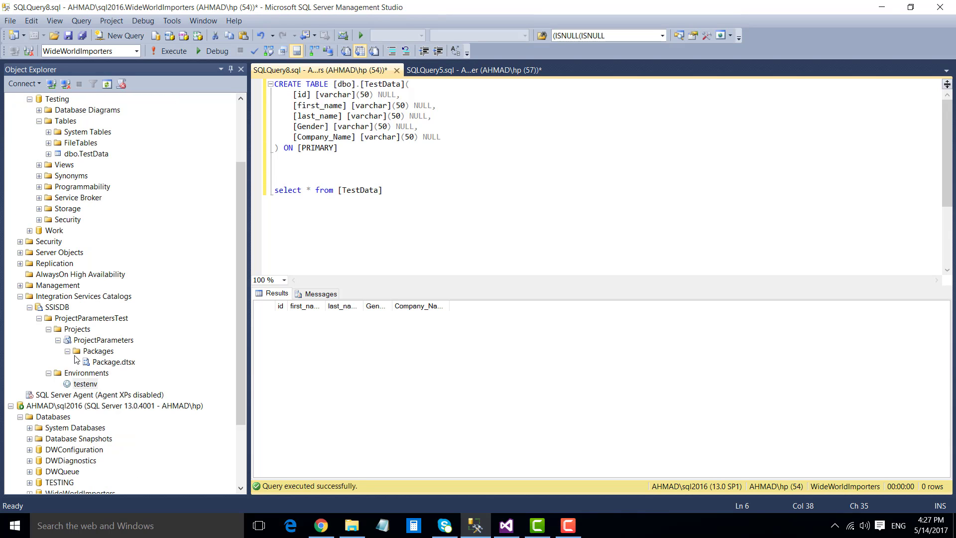
right_click(83, 385)
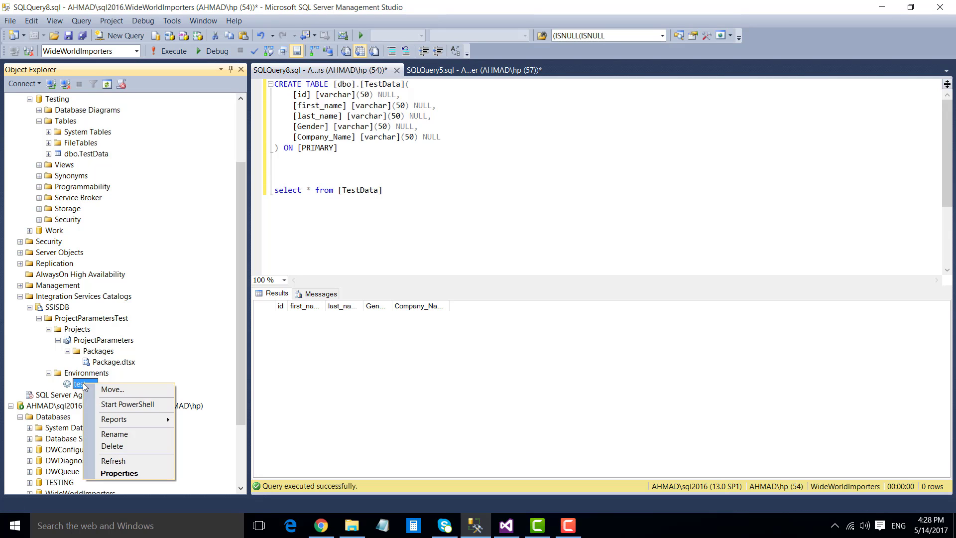
left_click(136, 477)
left_click(348, 213)
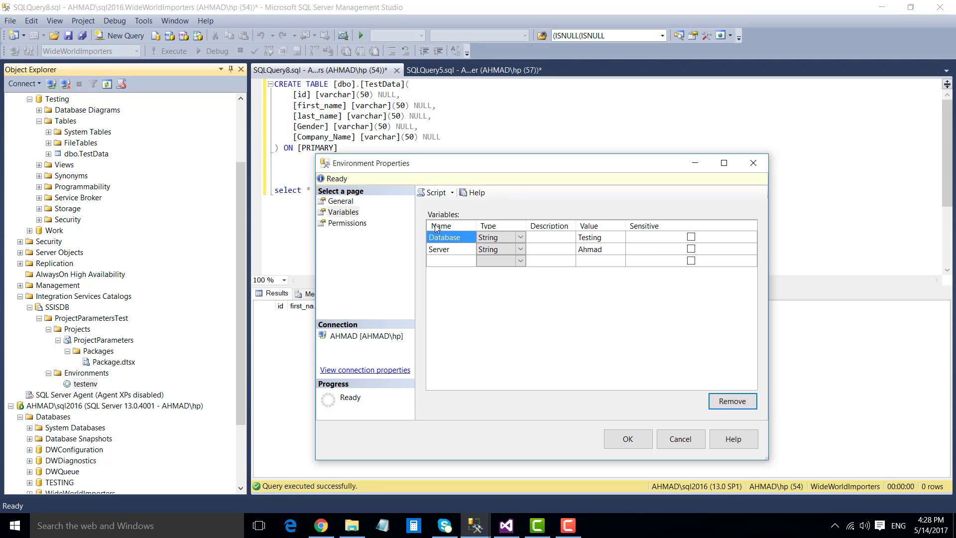
- Set the Database variable's value to WideWorldImporters, taking the name from the database in the sql2016 instance
left_click(622, 241)
left_click(626, 242)
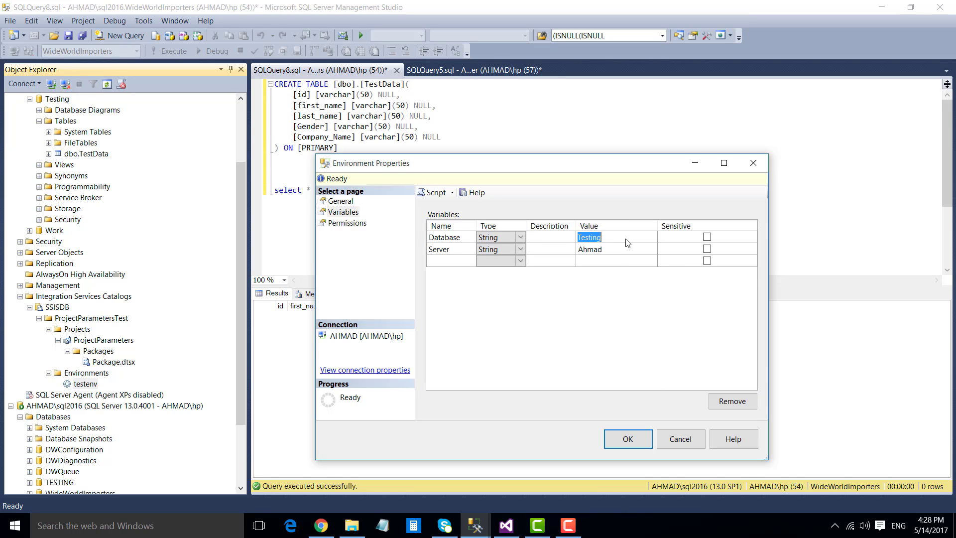
left_click_drag(626, 239, 580, 238)
left_click(310, 116)
scroll(145, 390, "down", 2)
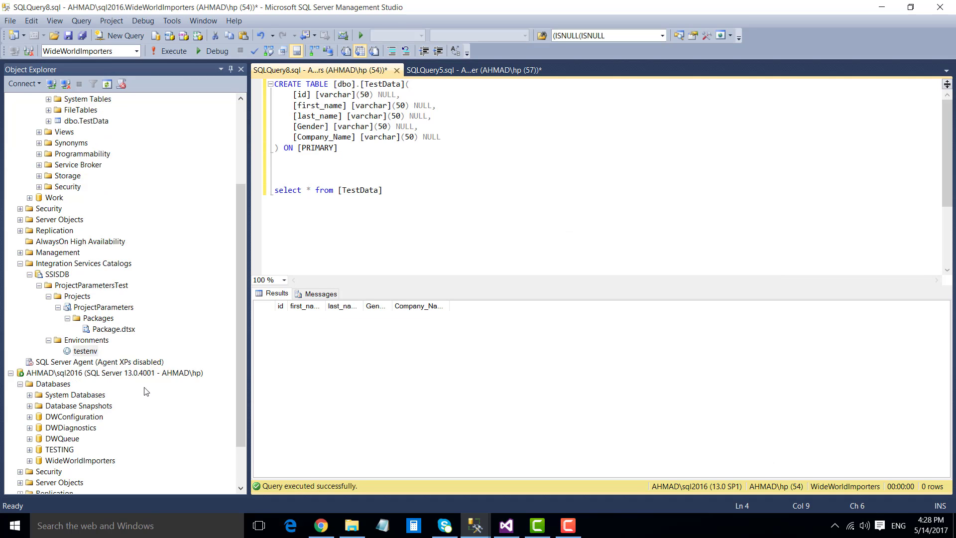
left_click(79, 428)
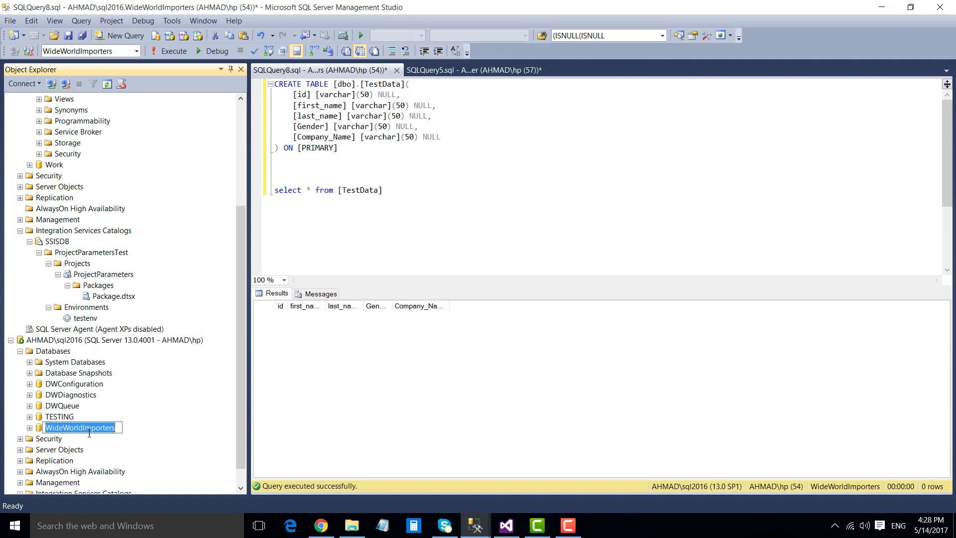
left_click(473, 526)
left_click(511, 480)
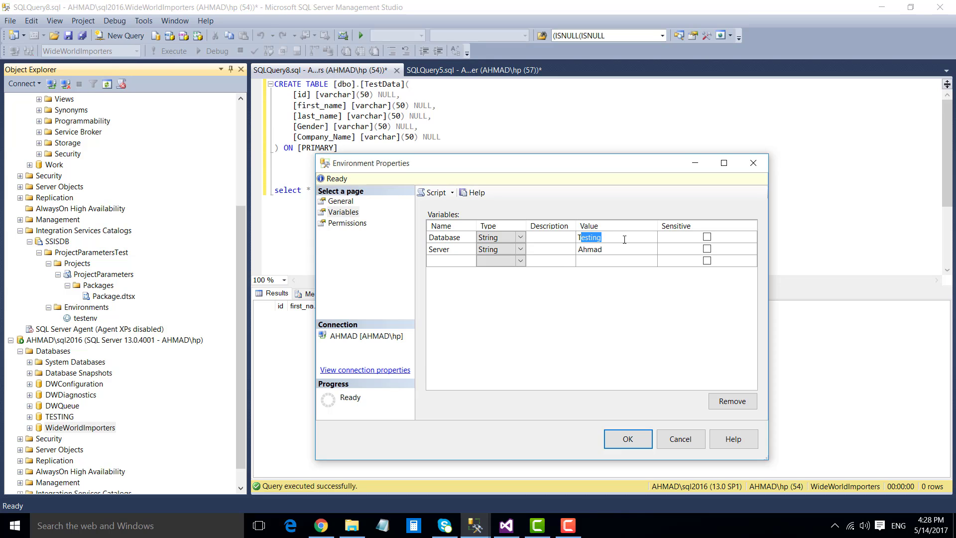
type("WideWorldImporters")
- Extend the Server variable's value with the sql2016 instance name and save the environment properties
left_click(627, 252)
left_click(627, 250)
type("\\SQ")
left_click(633, 438)
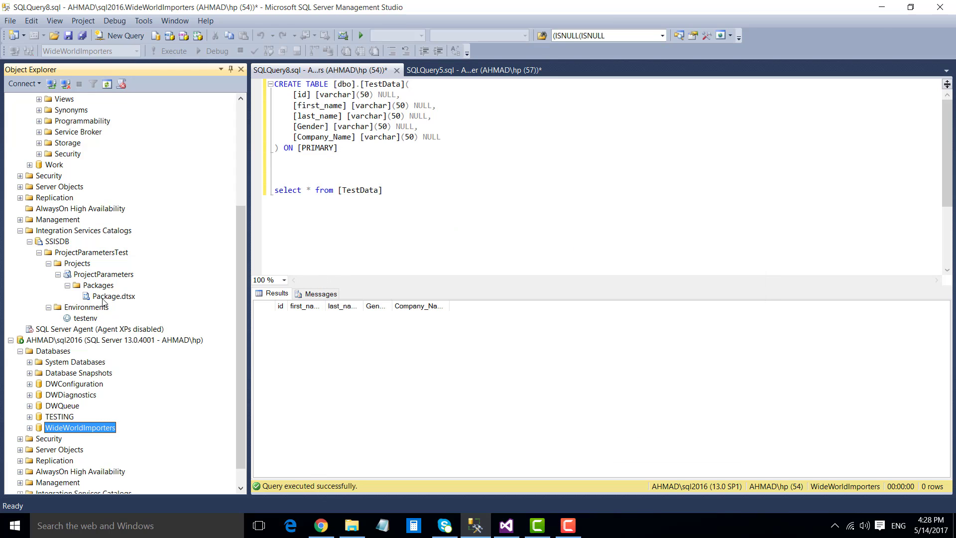
- Run the select count(*) query on the Testing database's TestData table in the other query window
left_click(91, 319)
scroll(96, 323, "up", 2)
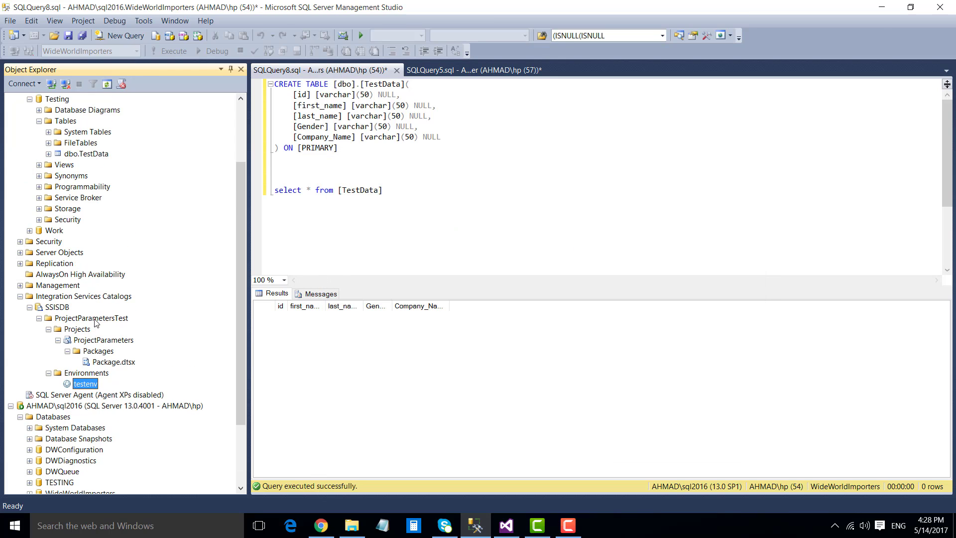
left_click(459, 162)
left_click(448, 70)
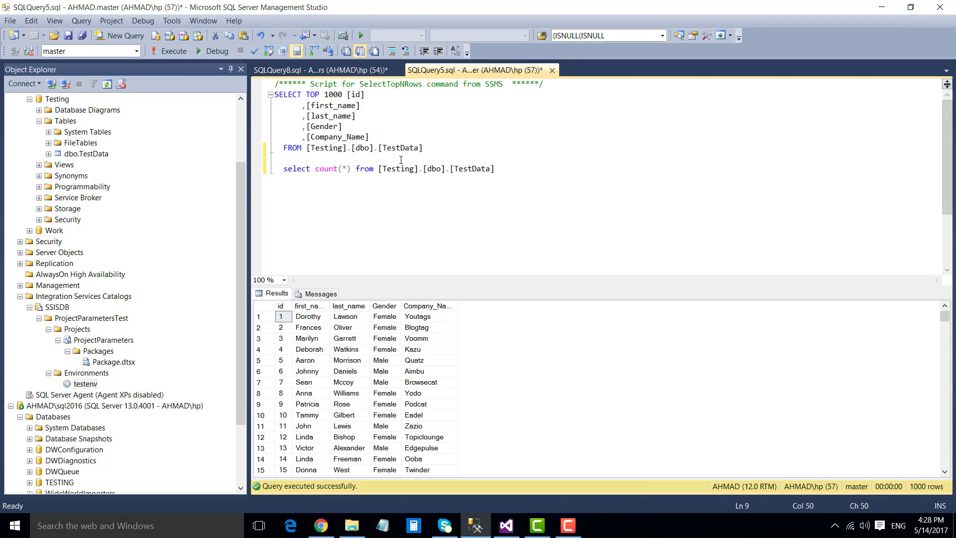
left_click_drag(285, 167, 511, 173)
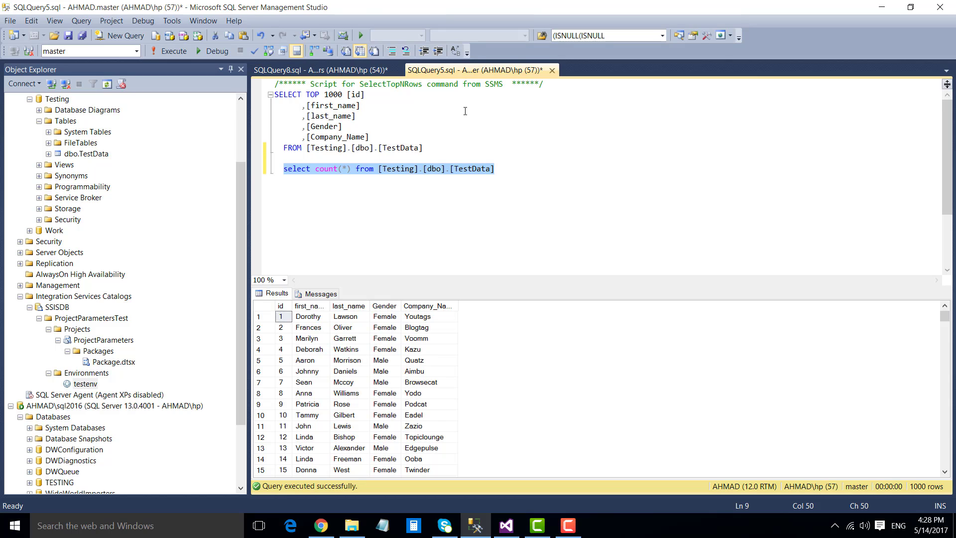
key("F5")
- Return to the WideWorldImporters query and run only select * from [TestData] to check the table before the package run
left_click(346, 71)
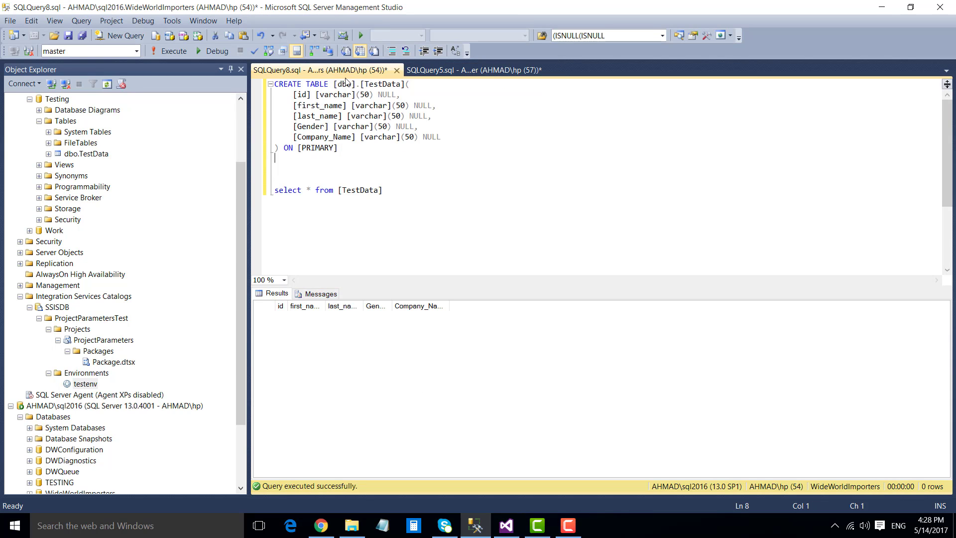
left_click_drag(396, 193, 274, 192)
key("F5")
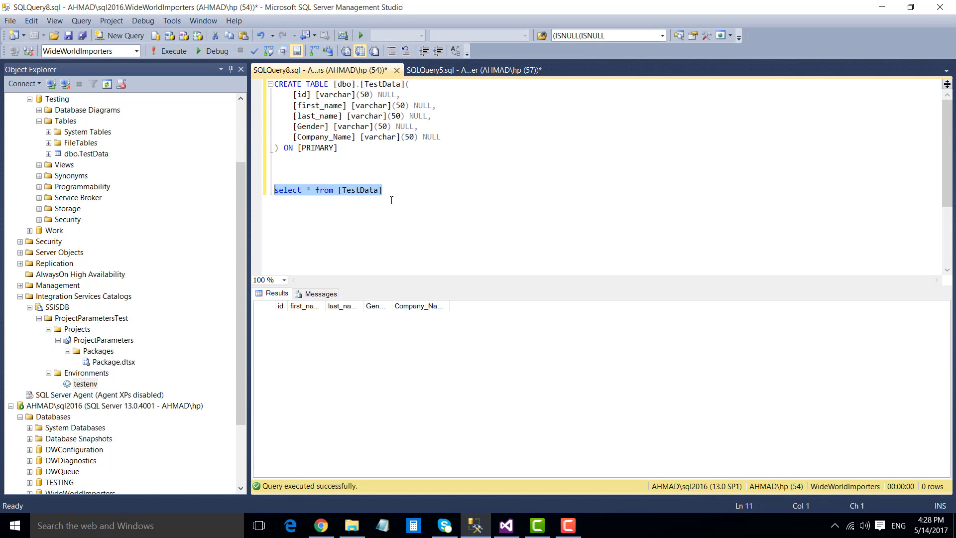
left_click(391, 200)
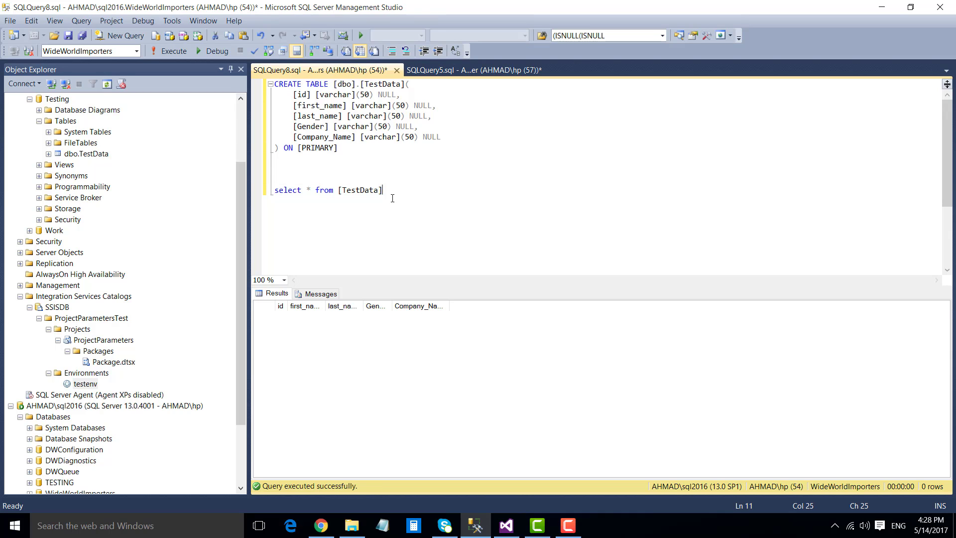
- Execute Package.dtsx of the ProjectParameters project using the testenv environment, and decline or dismiss the follow-up prompt
right_click(116, 366)
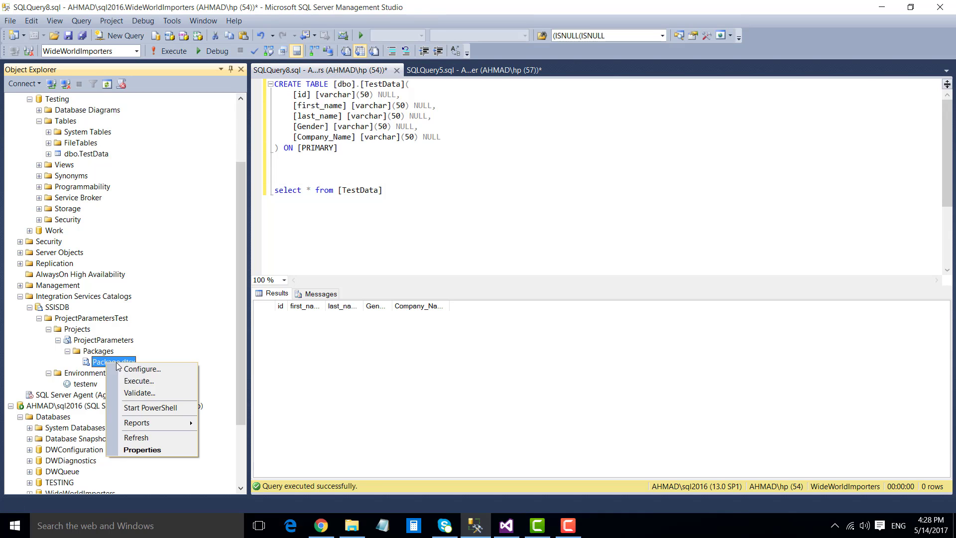
left_click(154, 383)
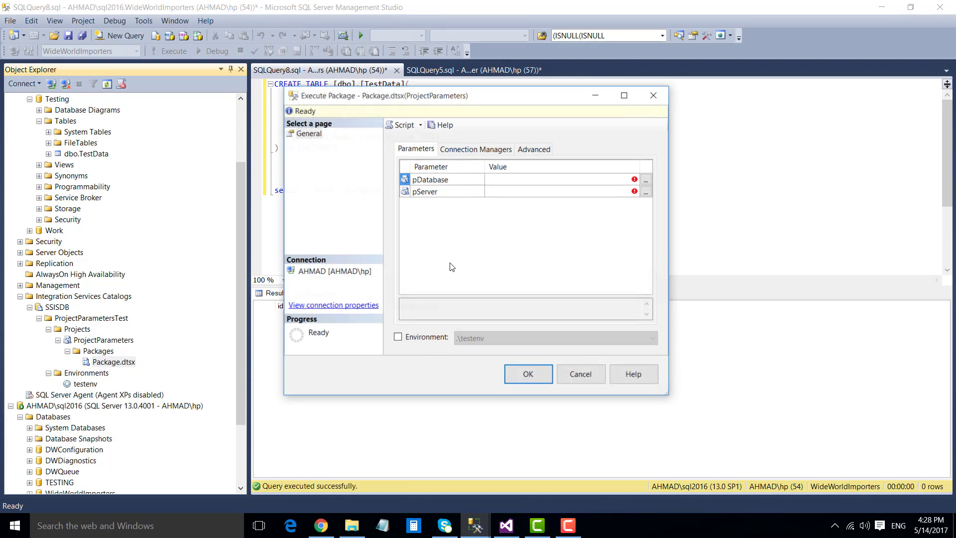
left_click(398, 337)
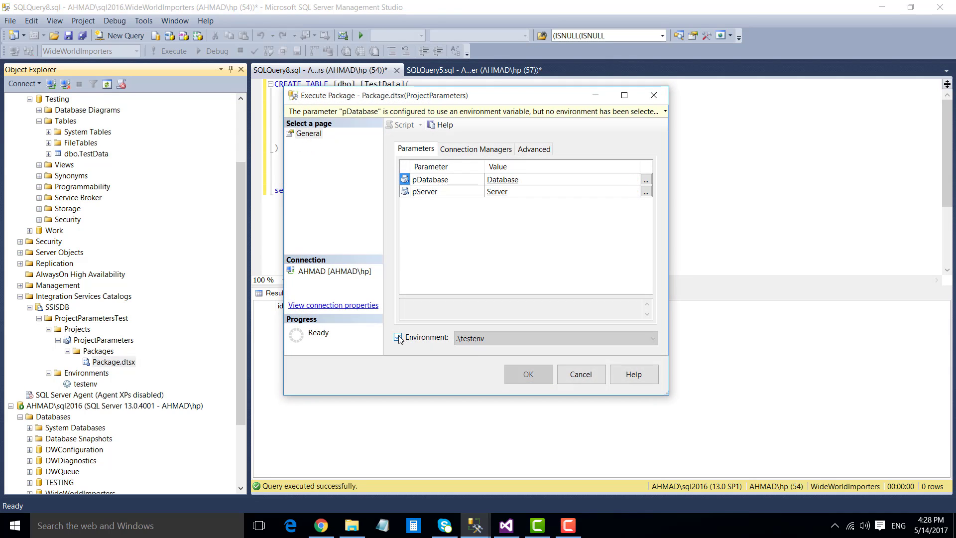
left_click(530, 375)
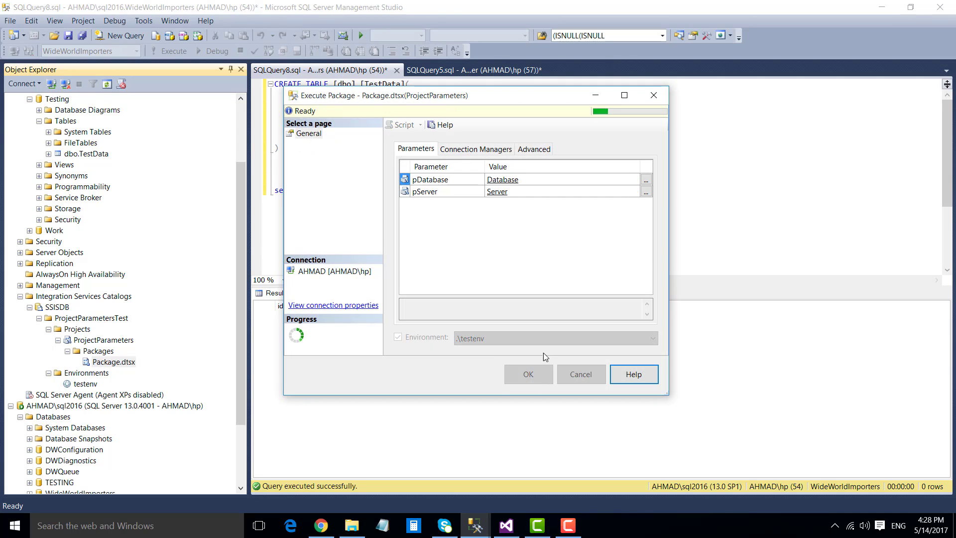
left_click(638, 299)
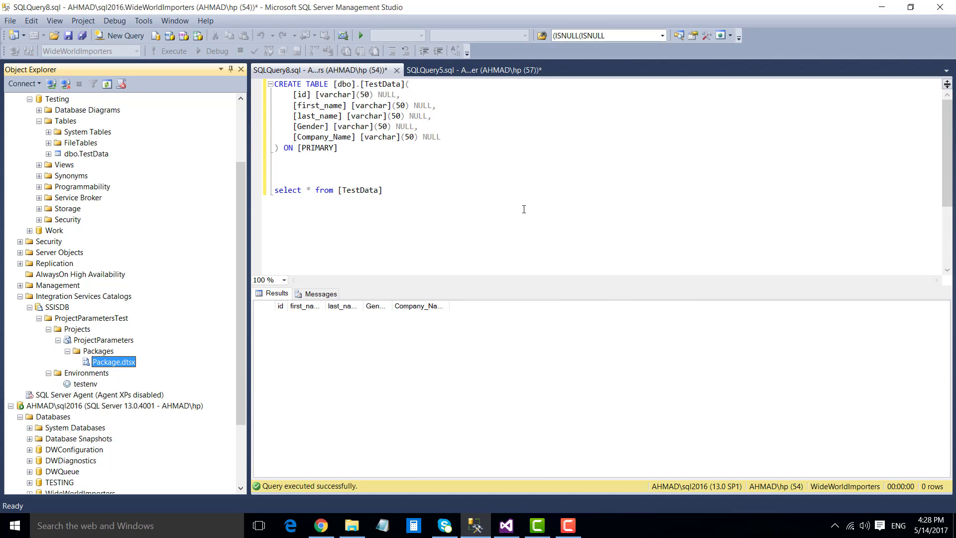
- Rerun select * from [TestData] on WideWorldImporters and look through the loaded rows near the end of the results
left_click(346, 190)
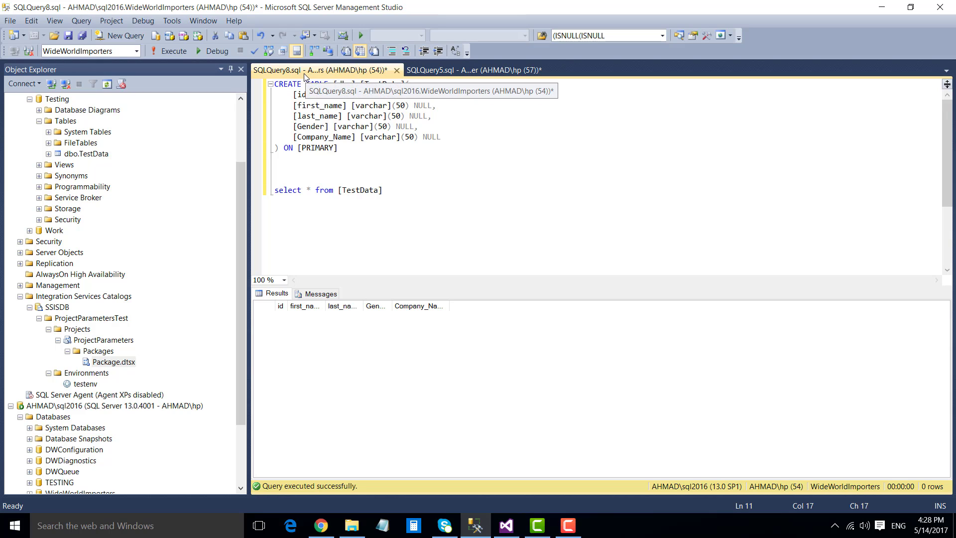
left_click_drag(382, 190, 255, 191)
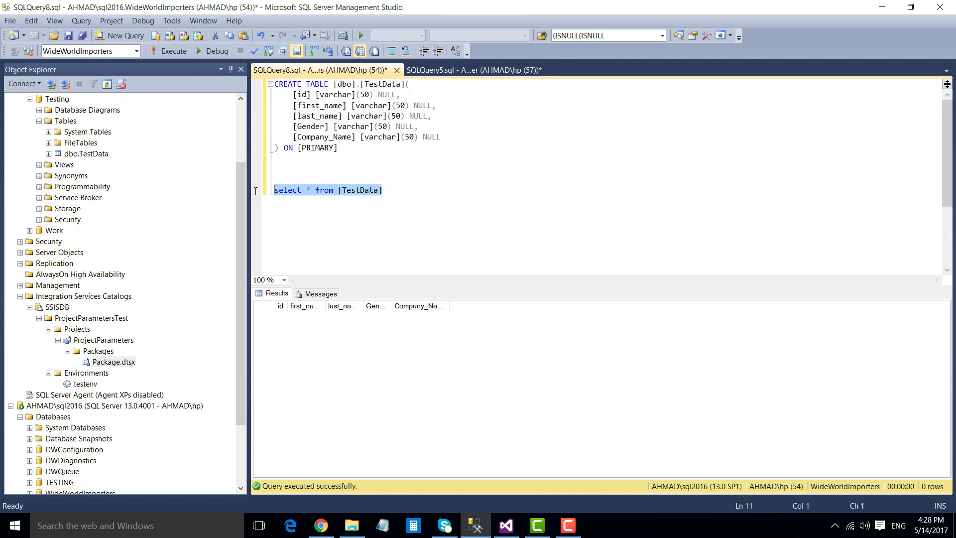
left_click(169, 52)
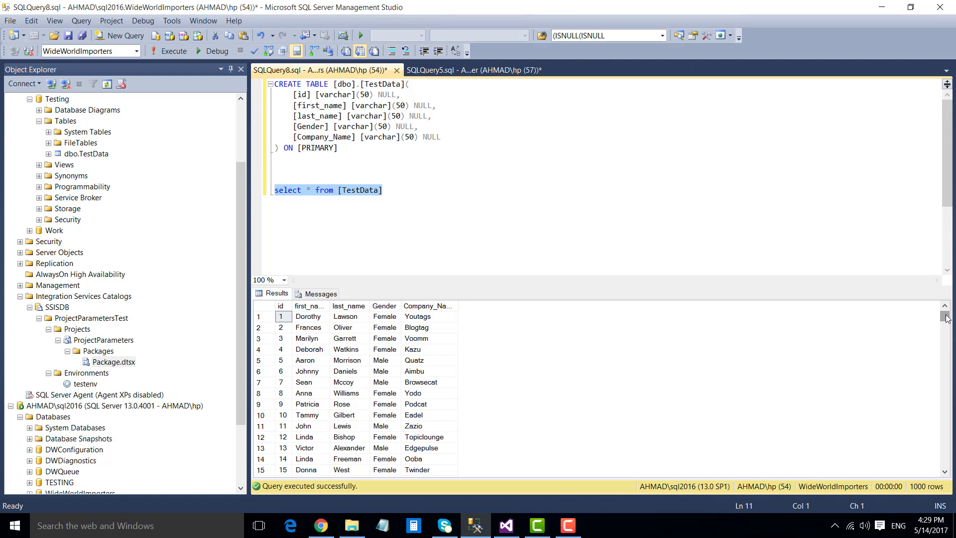
left_click_drag(944, 317, 942, 460)
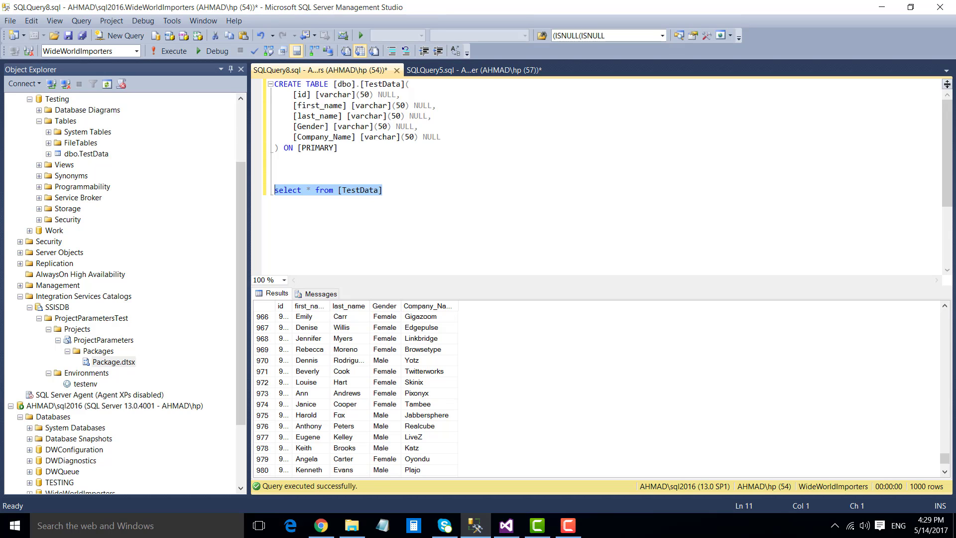
left_click(64, 304)
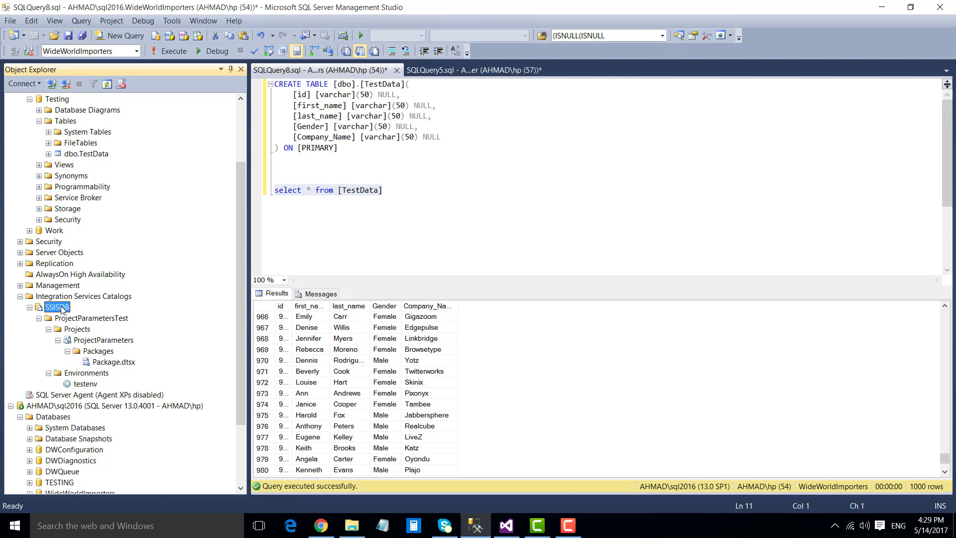
left_click(89, 382)
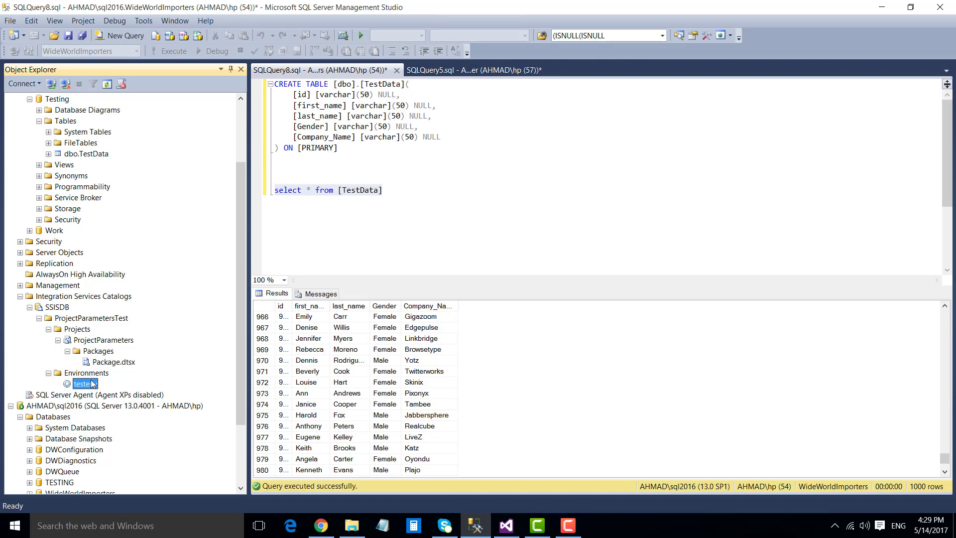